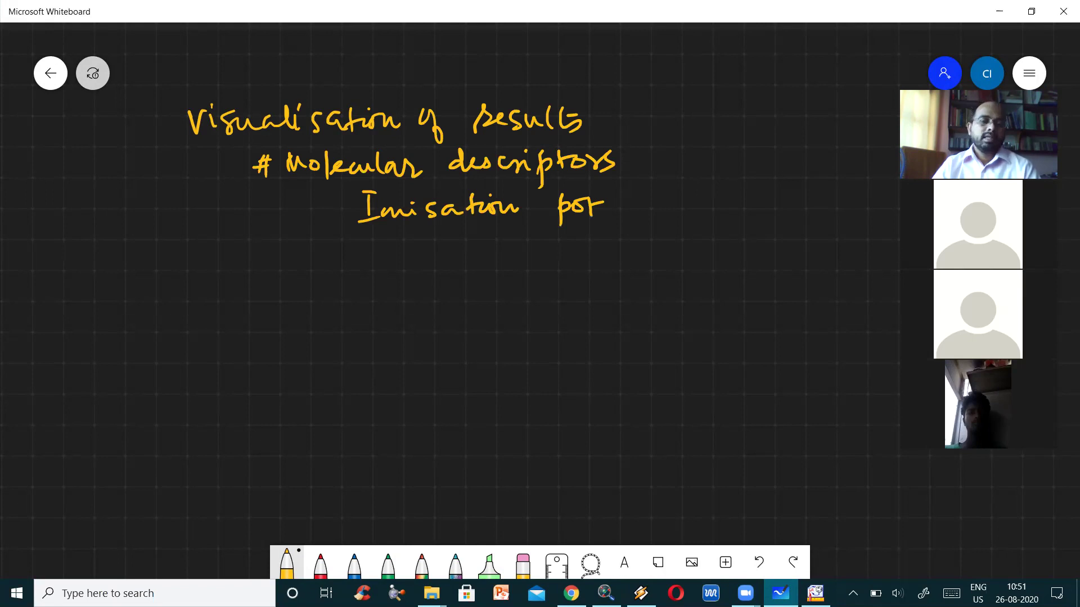
# - Handwrite "Electron Affinity" in yellow below "Ionisation pot" in the molecular descriptors list
pyautogui.moveTo(380, 241); pyautogui.dragTo(384, 259)
pyautogui.moveTo(392, 241); pyautogui.dragTo(394, 260)
pyautogui.moveTo(404, 243); pyautogui.dragTo(397, 260)
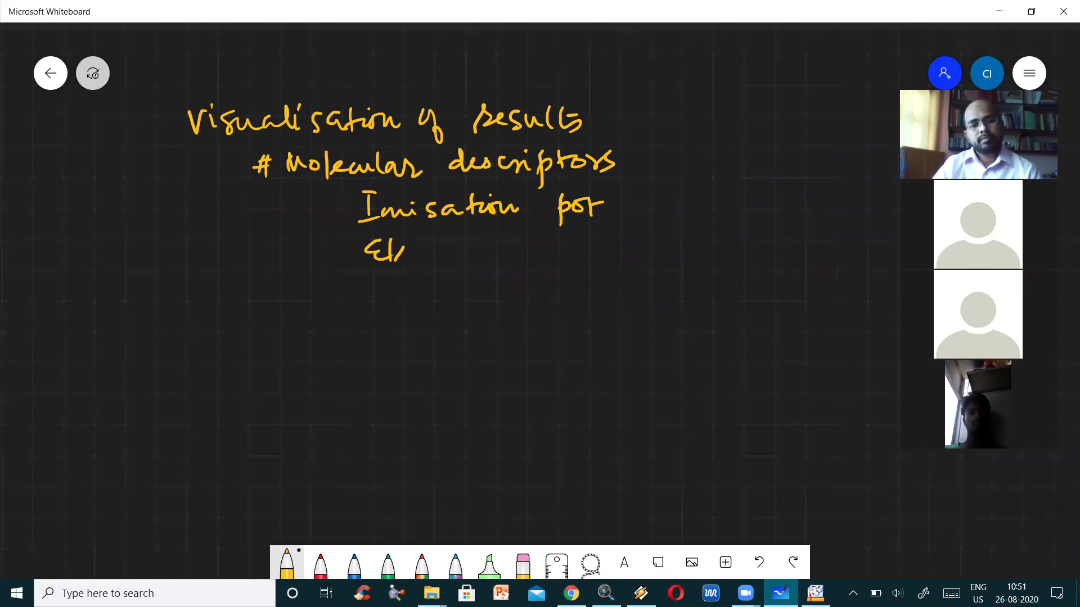
pyautogui.moveTo(395, 248); pyautogui.dragTo(428, 256)
pyautogui.moveTo(427, 247); pyautogui.dragTo(474, 256)
pyautogui.moveTo(505, 258); pyautogui.dragTo(526, 253)
pyautogui.moveTo(528, 239); pyautogui.dragTo(541, 264)
pyautogui.moveTo(544, 248); pyautogui.dragTo(595, 254)
pyautogui.moveTo(599, 227)
pyautogui.mouseDown()
pyautogui.moveTo(617, 248)
pyautogui.moveTo(626, 230)
pyautogui.mouseUp()
pyautogui.moveTo(615, 244); pyautogui.dragTo(622, 265)
# - Handwrite "HOMO / LUMO" in yellow below "Electron Affinity"
pyautogui.moveTo(371, 281); pyautogui.dragTo(371, 303)
pyautogui.moveTo(372, 293); pyautogui.dragTo(385, 304)
pyautogui.moveTo(392, 292); pyautogui.dragTo(388, 296)
pyautogui.moveTo(400, 303)
pyautogui.mouseDown()
pyautogui.moveTo(415, 287)
pyautogui.moveTo(419, 301)
pyautogui.mouseUp()
pyautogui.moveTo(433, 290); pyautogui.dragTo(427, 294)
pyautogui.moveTo(469, 277); pyautogui.dragTo(459, 306)
pyautogui.moveTo(480, 283)
pyautogui.mouseDown()
pyautogui.moveTo(495, 302)
pyautogui.moveTo(506, 288)
pyautogui.mouseUp()
pyautogui.moveTo(511, 300); pyautogui.dragTo(535, 298)
pyautogui.moveTo(543, 287); pyautogui.dragTo(541, 288)
# - Handwrite "Dipole moment" in yellow as the last entry of the descriptors list
pyautogui.moveTo(370, 331); pyautogui.dragTo(376, 353)
pyautogui.moveTo(392, 336); pyautogui.dragTo(405, 360)
pyautogui.moveTo(406, 339); pyautogui.dragTo(427, 343)
pyautogui.moveTo(435, 327); pyautogui.dragTo(438, 346)
pyautogui.moveTo(443, 341); pyautogui.dragTo(605, 323)
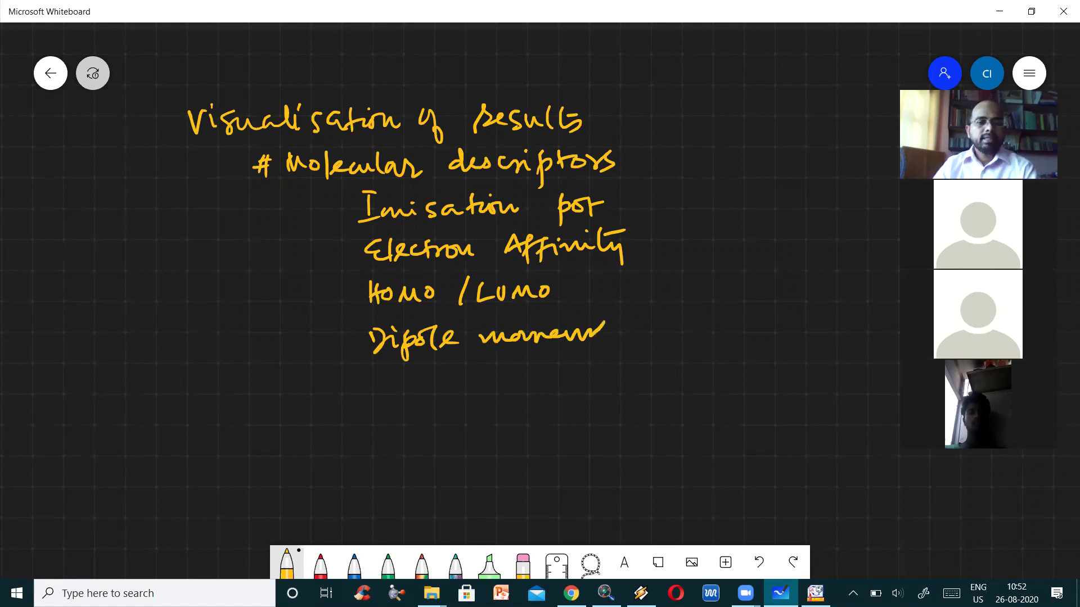
# - Annotate the HOMO / LUMO entry with a yellow arrow pointing at it and the note "see the orbitals"
pyautogui.moveTo(582, 293)
pyautogui.mouseDown()
pyautogui.moveTo(601, 291)
pyautogui.moveTo(598, 301)
pyautogui.mouseUp()
pyautogui.moveTo(635, 281)
pyautogui.mouseDown()
pyautogui.moveTo(627, 296)
pyautogui.moveTo(665, 288)
pyautogui.mouseUp()
pyautogui.moveTo(685, 280)
pyautogui.mouseDown()
pyautogui.moveTo(711, 292)
pyautogui.moveTo(695, 283)
pyautogui.mouseUp()
pyautogui.moveTo(734, 284); pyautogui.dragTo(780, 297)
pyautogui.moveTo(789, 279); pyautogui.dragTo(829, 295)
pyautogui.moveTo(844, 281); pyautogui.dragTo(836, 295)
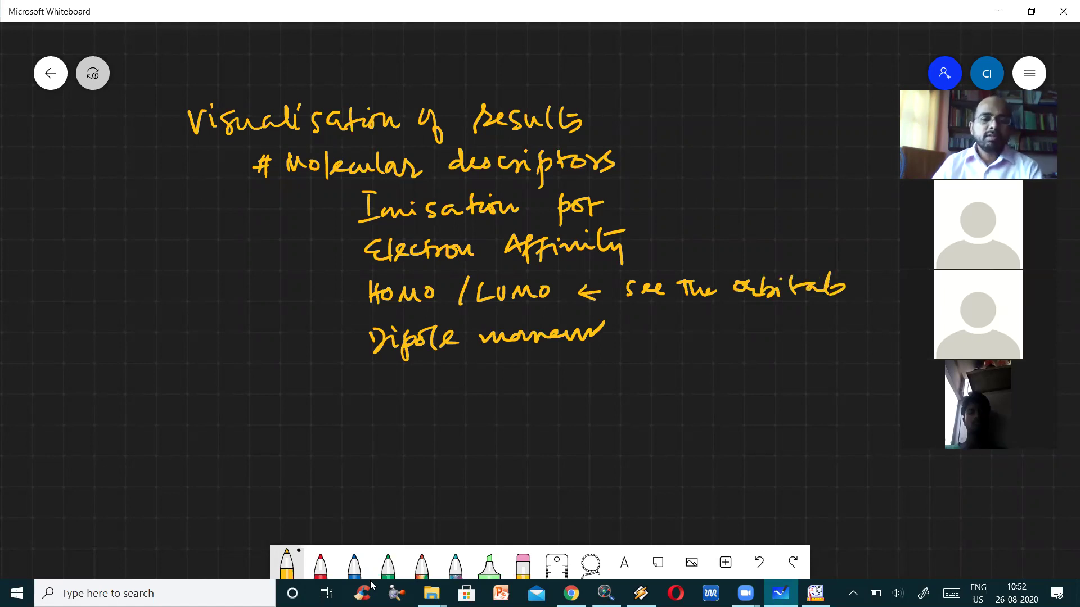
# - With the red pen, write "GAMESS – General Atomic &" below the descriptors list
pyautogui.click(336, 579)
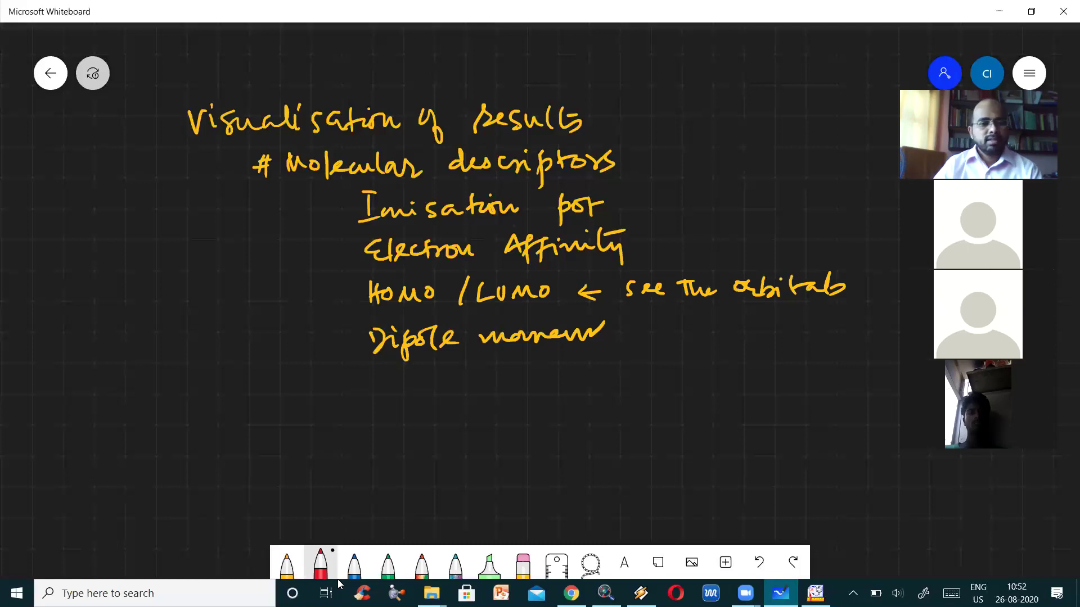
pyautogui.moveTo(222, 386)
pyautogui.mouseDown()
pyautogui.moveTo(217, 407)
pyautogui.moveTo(245, 406)
pyautogui.moveTo(259, 386)
pyautogui.moveTo(277, 404)
pyautogui.mouseUp()
pyautogui.moveTo(281, 387)
pyautogui.mouseDown()
pyautogui.moveTo(296, 403)
pyautogui.moveTo(295, 380)
pyautogui.mouseUp()
pyautogui.moveTo(285, 392)
pyautogui.mouseDown()
pyautogui.moveTo(299, 391)
pyautogui.moveTo(302, 404)
pyautogui.moveTo(375, 396)
pyautogui.moveTo(409, 413)
pyautogui.moveTo(437, 401)
pyautogui.mouseUp()
pyautogui.moveTo(439, 397); pyautogui.dragTo(563, 374)
pyautogui.moveTo(564, 376)
pyautogui.mouseDown()
pyautogui.moveTo(584, 393)
pyautogui.moveTo(678, 395)
pyautogui.mouseUp()
pyautogui.click(619, 379)
# - Complete the GAMESS expansion by writing "Molecular Structure System" in red below "General Atomic"
pyautogui.moveTo(383, 448)
pyautogui.mouseDown()
pyautogui.moveTo(393, 431)
pyautogui.moveTo(401, 448)
pyautogui.mouseUp()
pyautogui.moveTo(410, 437)
pyautogui.mouseDown()
pyautogui.moveTo(431, 448)
pyautogui.moveTo(478, 445)
pyautogui.mouseUp()
pyautogui.moveTo(483, 425)
pyautogui.mouseDown()
pyautogui.moveTo(502, 444)
pyautogui.moveTo(534, 436)
pyautogui.mouseUp()
pyautogui.moveTo(579, 429); pyautogui.dragTo(561, 448)
pyautogui.moveTo(586, 429)
pyautogui.mouseDown()
pyautogui.moveTo(590, 449)
pyautogui.moveTo(638, 443)
pyautogui.mouseUp()
pyautogui.moveTo(651, 425); pyautogui.dragTo(653, 447)
pyautogui.moveTo(641, 436); pyautogui.dragTo(719, 444)
pyautogui.moveTo(745, 420)
pyautogui.mouseDown()
pyautogui.moveTo(757, 405)
pyautogui.moveTo(749, 434)
pyautogui.mouseUp()
pyautogui.moveTo(761, 423); pyautogui.dragTo(772, 465)
pyautogui.moveTo(787, 423); pyautogui.dragTo(793, 440)
pyautogui.moveTo(804, 416)
pyautogui.mouseDown()
pyautogui.moveTo(805, 443)
pyautogui.moveTo(810, 429)
pyautogui.mouseUp()
pyautogui.moveTo(806, 432); pyautogui.dragTo(855, 426)
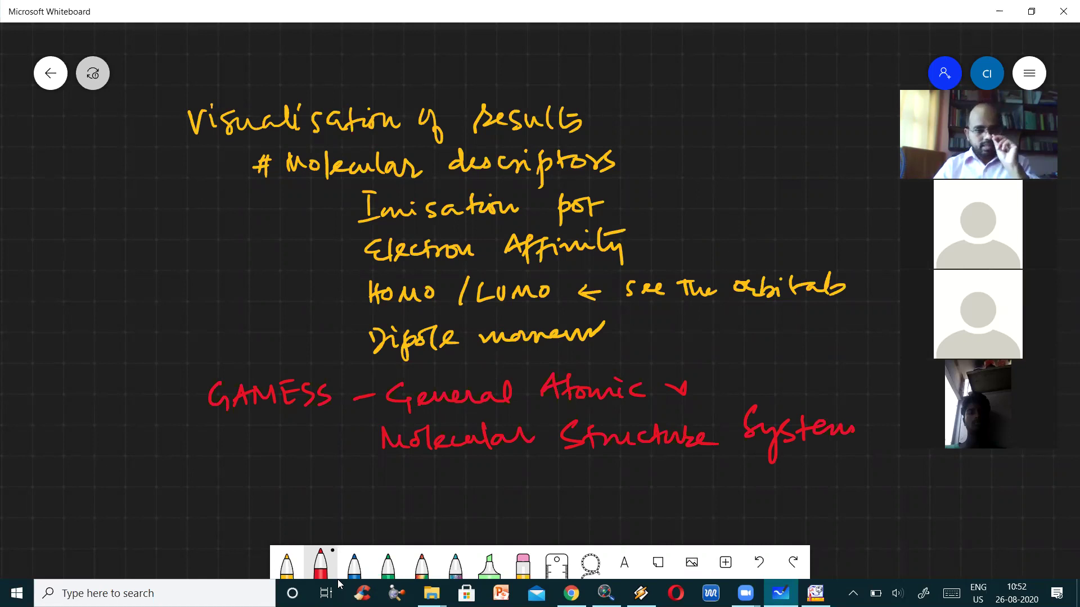
# - Add the prefix "PC/" in red in front of "GAMESS"
pyautogui.moveTo(205, 369); pyautogui.dragTo(193, 416)
pyautogui.moveTo(143, 385); pyautogui.dragTo(144, 408)
pyautogui.moveTo(143, 386); pyautogui.dragTo(145, 398)
pyautogui.moveTo(179, 384); pyautogui.dragTo(180, 399)
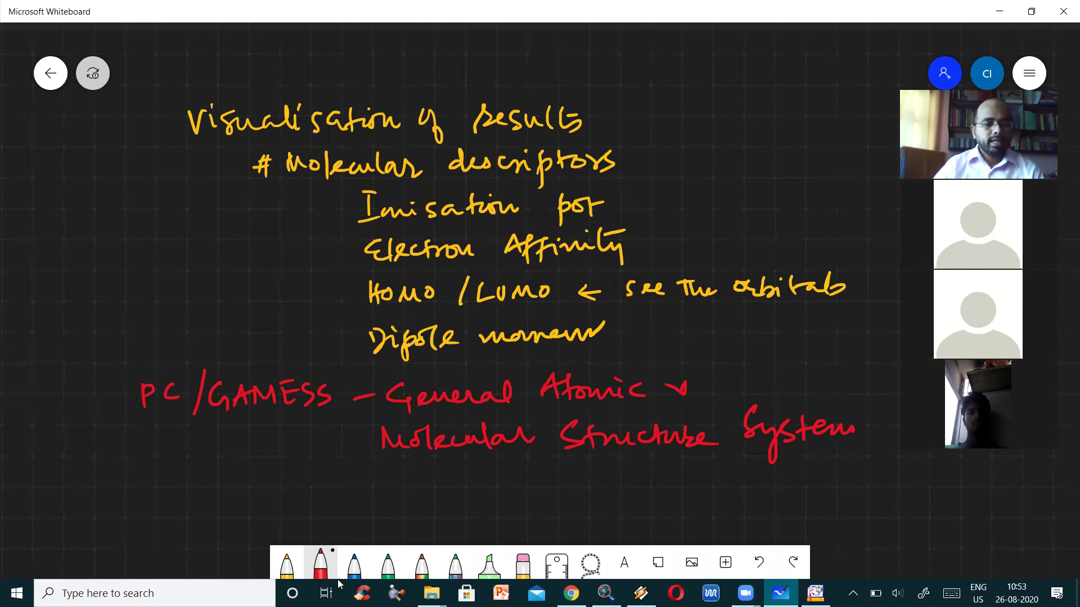
# - With the blue pen, draw a double arrow down from PC/GAMESS and write "Firefly –" beneath it
pyautogui.click(354, 563)
pyautogui.moveTo(199, 440); pyautogui.dragTo(201, 463)
pyautogui.moveTo(207, 442)
pyautogui.mouseDown()
pyautogui.moveTo(208, 467)
pyautogui.moveTo(222, 466)
pyautogui.mouseUp()
pyautogui.moveTo(160, 494); pyautogui.dragTo(163, 517)
pyautogui.moveTo(159, 495); pyautogui.dragTo(176, 491)
pyautogui.moveTo(162, 505); pyautogui.dragTo(171, 504)
pyautogui.moveTo(179, 502)
pyautogui.mouseDown()
pyautogui.moveTo(181, 516)
pyautogui.moveTo(221, 513)
pyautogui.mouseUp()
pyautogui.moveTo(247, 494); pyautogui.dragTo(231, 531)
pyautogui.moveTo(225, 513); pyautogui.dragTo(252, 513)
pyautogui.moveTo(259, 500)
pyautogui.mouseDown()
pyautogui.moveTo(270, 532)
pyautogui.moveTo(304, 502)
pyautogui.mouseUp()
# - Handwrite "free software" in blue after "Firefly –"
pyautogui.moveTo(357, 491); pyautogui.dragTo(341, 527)
pyautogui.moveTo(340, 507); pyautogui.dragTo(396, 509)
pyautogui.moveTo(460, 495)
pyautogui.mouseDown()
pyautogui.moveTo(440, 513)
pyautogui.moveTo(464, 512)
pyautogui.mouseUp()
pyautogui.moveTo(487, 489); pyautogui.dragTo(478, 523)
pyautogui.moveTo(491, 499); pyautogui.dragTo(592, 513)
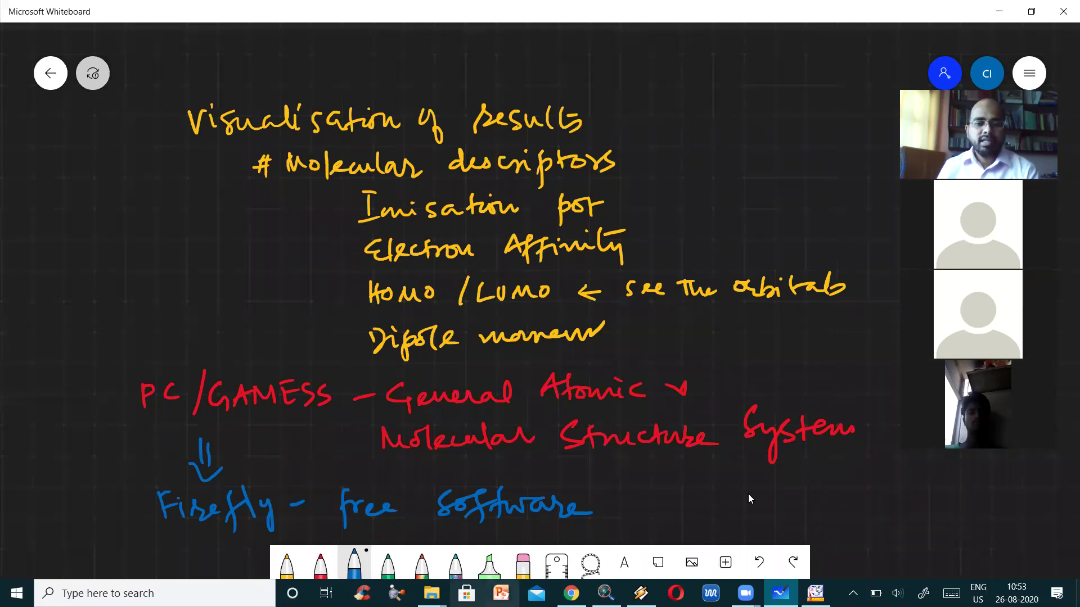
# - Handwrite "Molecular Electrostatic potential" in yellow below the Firefly line
pyautogui.scroll(-3, 749, 411)
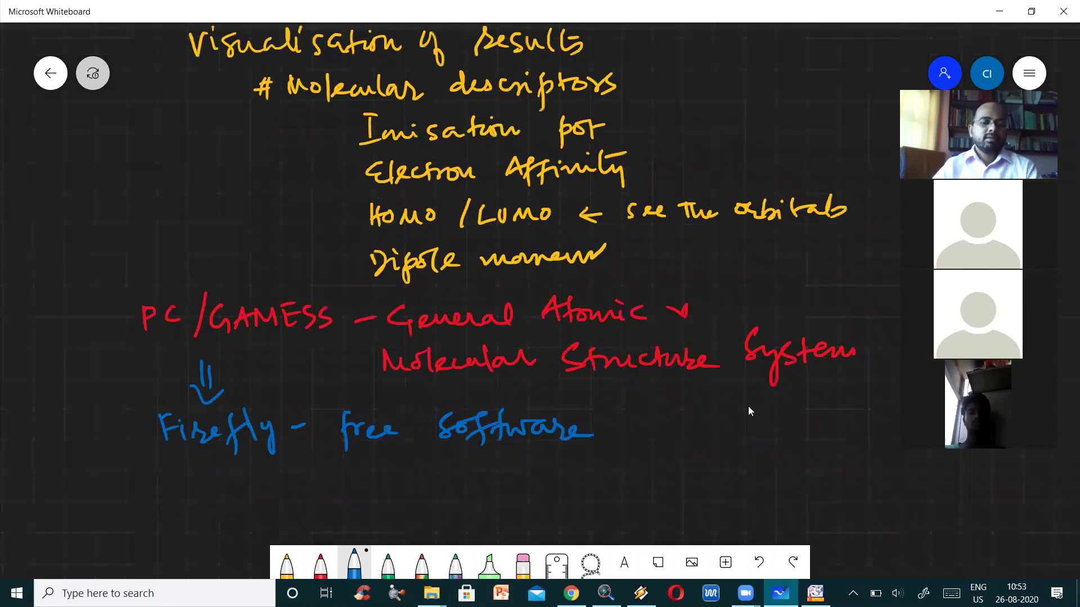
pyautogui.scroll(-1, 748, 406)
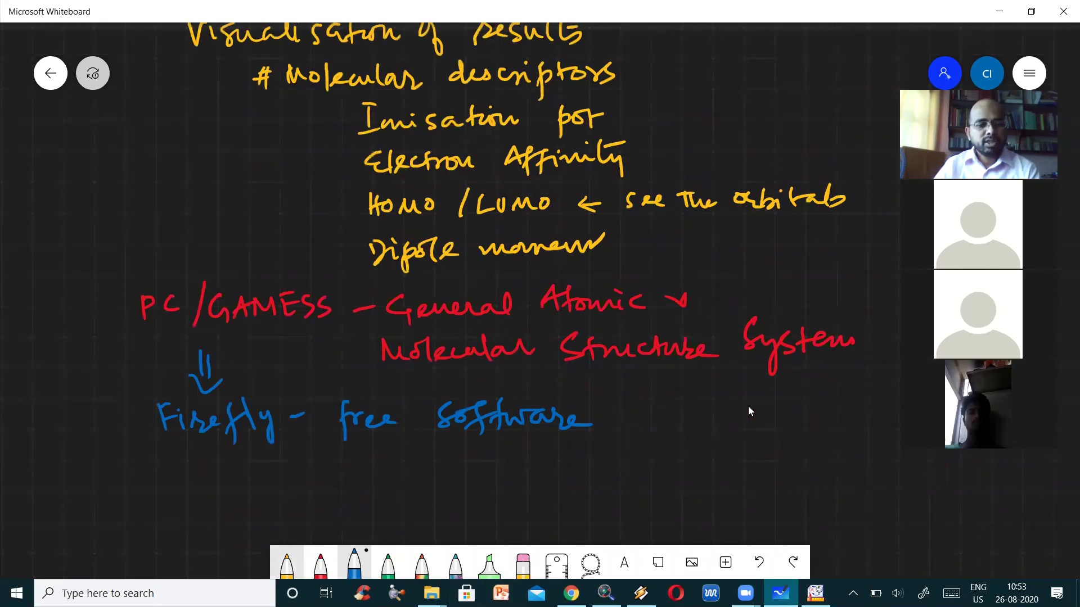
pyautogui.moveTo(320, 477)
pyautogui.mouseDown()
pyautogui.moveTo(339, 457)
pyautogui.moveTo(389, 476)
pyautogui.moveTo(538, 472)
pyautogui.moveTo(666, 452)
pyautogui.moveTo(865, 459)
pyautogui.mouseUp()
# - Handwrite "Natural Bond Order (NBO)" in yellow below "Molecular Electrostatic potential"
pyautogui.moveTo(319, 520); pyautogui.dragTo(448, 509)
pyautogui.moveTo(496, 492)
pyautogui.mouseDown()
pyautogui.moveTo(494, 521)
pyautogui.moveTo(507, 520)
pyautogui.mouseUp()
pyautogui.moveTo(520, 509); pyautogui.dragTo(567, 521)
pyautogui.moveTo(605, 507); pyautogui.dragTo(699, 506)
pyautogui.moveTo(765, 492)
pyautogui.mouseDown()
pyautogui.moveTo(768, 519)
pyautogui.moveTo(790, 498)
pyautogui.mouseUp()
pyautogui.moveTo(793, 498); pyautogui.dragTo(801, 517)
pyautogui.moveTo(814, 505); pyautogui.dragTo(811, 518)
pyautogui.moveTo(817, 495); pyautogui.dragTo(819, 529)
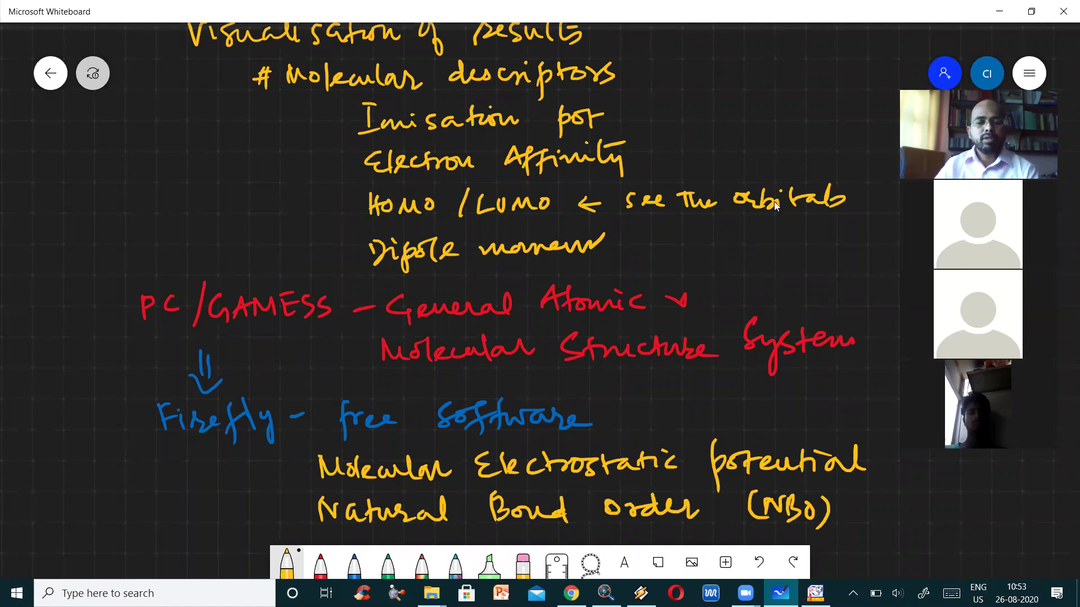
# - With the green pen, write "(charges based on electron" below the Natural Bond Order line
pyautogui.scroll(-2, 775, 206)
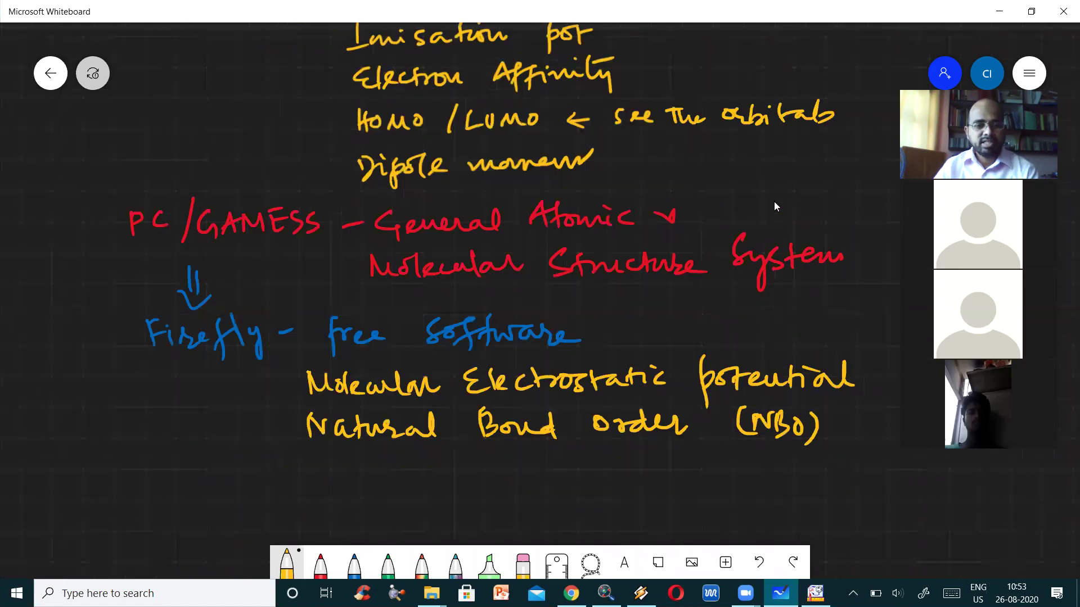
pyautogui.click(384, 570)
pyautogui.moveTo(389, 457); pyautogui.dragTo(385, 482)
pyautogui.moveTo(400, 461); pyautogui.dragTo(400, 472)
pyautogui.moveTo(408, 454); pyautogui.dragTo(419, 473)
pyautogui.moveTo(421, 466); pyautogui.dragTo(444, 473)
pyautogui.moveTo(446, 471); pyautogui.dragTo(454, 462)
pyautogui.moveTo(466, 464); pyautogui.dragTo(462, 498)
pyautogui.moveTo(472, 470); pyautogui.dragTo(482, 465)
pyautogui.moveTo(483, 472)
pyautogui.mouseDown()
pyautogui.moveTo(494, 462)
pyautogui.moveTo(535, 476)
pyautogui.mouseUp()
pyautogui.moveTo(551, 466); pyautogui.dragTo(556, 475)
pyautogui.moveTo(568, 462)
pyautogui.mouseDown()
pyautogui.moveTo(559, 477)
pyautogui.moveTo(585, 477)
pyautogui.mouseUp()
pyautogui.moveTo(597, 467); pyautogui.dragTo(607, 455)
pyautogui.moveTo(633, 468); pyautogui.dragTo(643, 472)
pyautogui.moveTo(646, 465); pyautogui.dragTo(666, 477)
pyautogui.moveTo(697, 473); pyautogui.dragTo(711, 476)
pyautogui.moveTo(715, 473)
pyautogui.mouseDown()
pyautogui.moveTo(739, 462)
pyautogui.moveTo(731, 477)
pyautogui.mouseUp()
pyautogui.moveTo(751, 457); pyautogui.dragTo(753, 478)
pyautogui.moveTo(743, 466); pyautogui.dragTo(760, 464)
pyautogui.moveTo(760, 476); pyautogui.dragTo(822, 472)
# - Finish the green note by writing "population)" below "electron"
pyautogui.moveTo(562, 491); pyautogui.dragTo(564, 522)
pyautogui.moveTo(563, 495); pyautogui.dragTo(575, 505)
pyautogui.moveTo(588, 495); pyautogui.dragTo(590, 525)
pyautogui.moveTo(590, 497); pyautogui.dragTo(599, 504)
pyautogui.moveTo(602, 497); pyautogui.dragTo(653, 503)
pyautogui.moveTo(655, 493); pyautogui.dragTo(657, 510)
pyautogui.moveTo(649, 499); pyautogui.dragTo(665, 498)
pyautogui.moveTo(669, 497); pyautogui.dragTo(707, 497)
pyautogui.moveTo(713, 495); pyautogui.dragTo(719, 519)
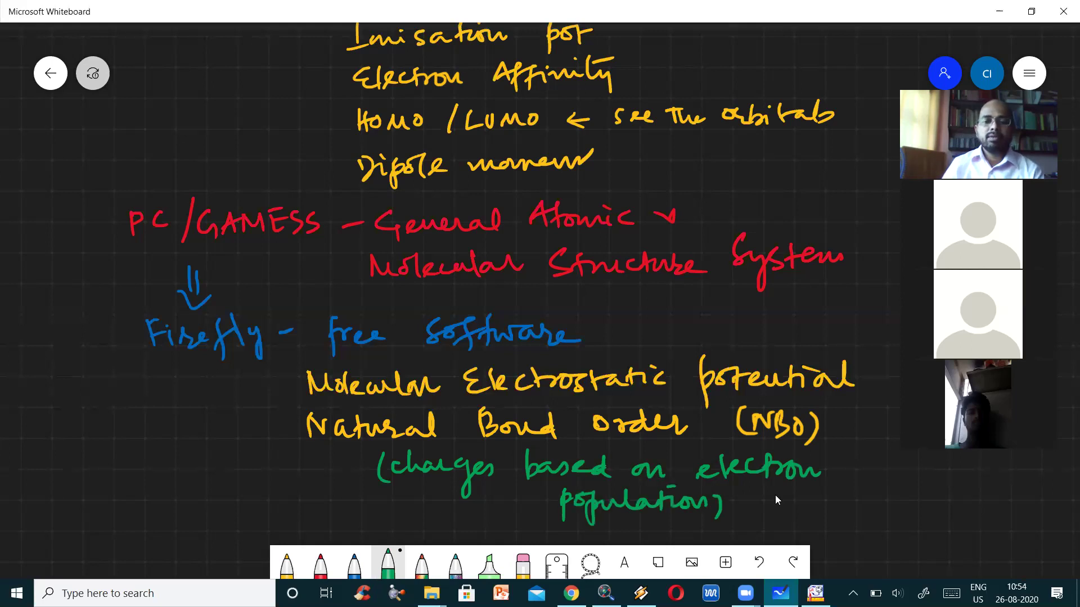
# - With the red pen, write "Mulliken charges" in the free space below the green note
pyautogui.scroll(-3, 787, 358)
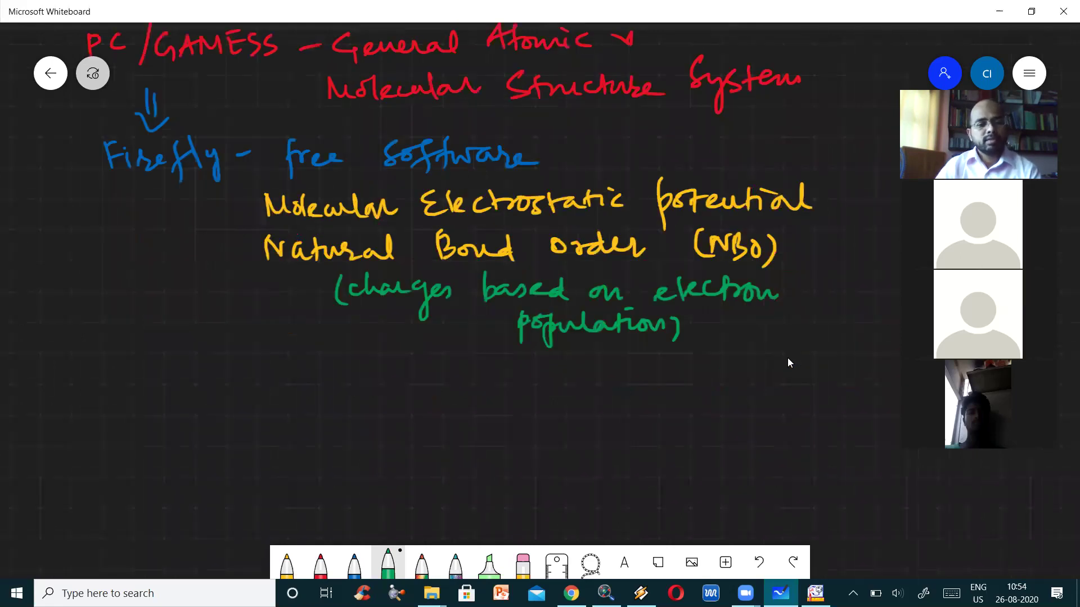
pyautogui.click(321, 563)
pyautogui.moveTo(198, 396); pyautogui.dragTo(227, 389)
pyautogui.moveTo(231, 374); pyautogui.dragTo(254, 391)
pyautogui.moveTo(266, 364); pyautogui.dragTo(269, 390)
pyautogui.moveTo(277, 375); pyautogui.dragTo(278, 389)
pyautogui.moveTo(293, 366); pyautogui.dragTo(292, 391)
pyautogui.moveTo(301, 369); pyautogui.dragTo(307, 390)
pyautogui.moveTo(311, 384); pyautogui.dragTo(343, 388)
pyautogui.moveTo(399, 372); pyautogui.dragTo(418, 391)
pyautogui.moveTo(433, 378); pyautogui.dragTo(442, 391)
pyautogui.moveTo(444, 380)
pyautogui.mouseDown()
pyautogui.moveTo(464, 389)
pyautogui.moveTo(457, 419)
pyautogui.mouseUp()
pyautogui.moveTo(473, 388); pyautogui.dragTo(503, 387)
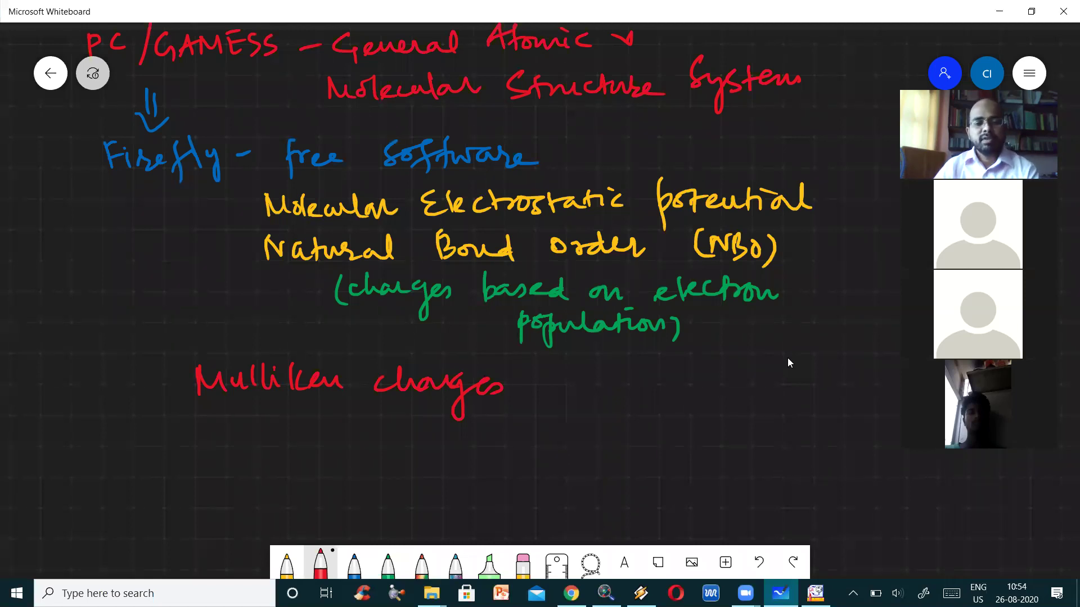
# - Draw a red benzene ring with an NO2 substituent beside "Mulliken charges"
pyautogui.moveTo(651, 425); pyautogui.dragTo(674, 378)
pyautogui.moveTo(680, 377)
pyautogui.mouseDown()
pyautogui.moveTo(719, 409)
pyautogui.moveTo(691, 444)
pyautogui.mouseUp()
pyautogui.moveTo(650, 427); pyautogui.dragTo(682, 439)
pyautogui.moveTo(701, 393); pyautogui.dragTo(701, 418)
pyautogui.moveTo(682, 394); pyautogui.dragTo(660, 411)
pyautogui.moveTo(663, 416); pyautogui.dragTo(682, 431)
pyautogui.moveTo(717, 381); pyautogui.dragTo(734, 371)
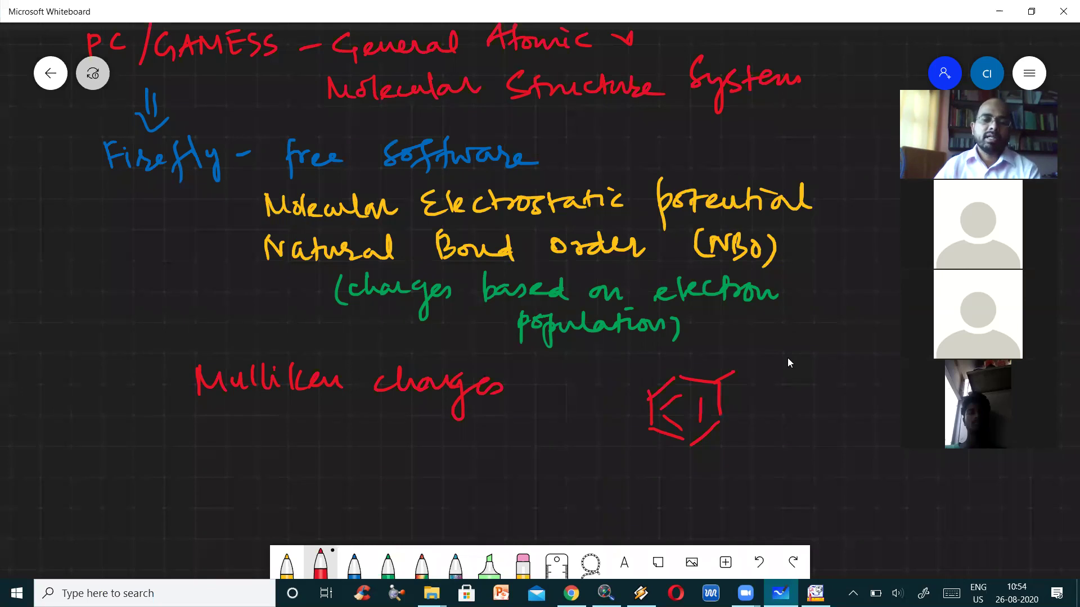
pyautogui.moveTo(745, 364); pyautogui.dragTo(760, 351)
pyautogui.moveTo(770, 348); pyautogui.dragTo(770, 348)
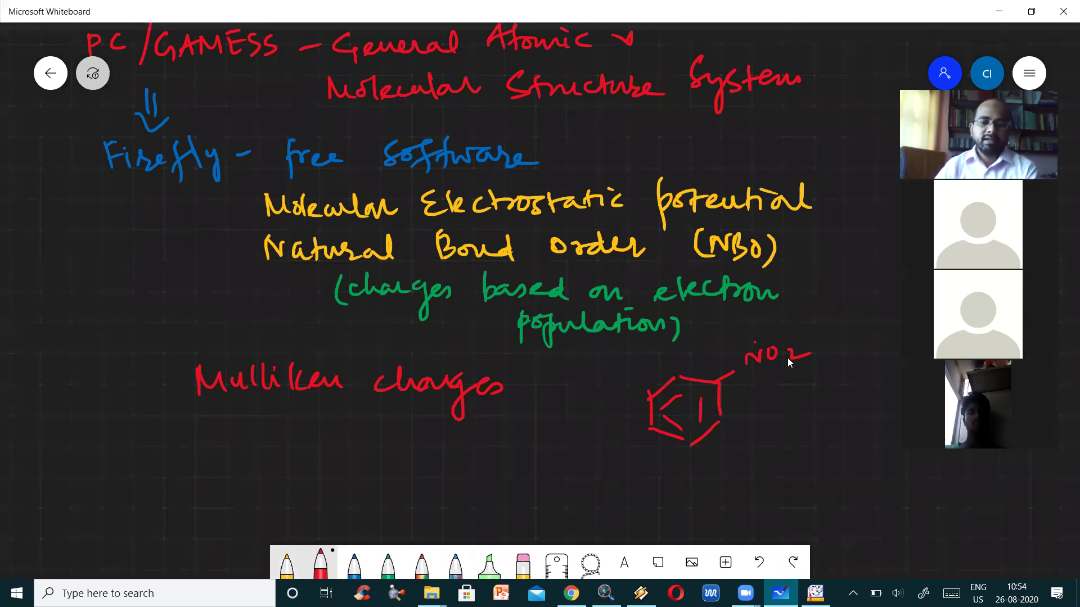
# - In yellow, add a bonded H with a minus sign, a plus sign at NO2, and two diagonal lines crossing the benzene ring
pyautogui.click(287, 562)
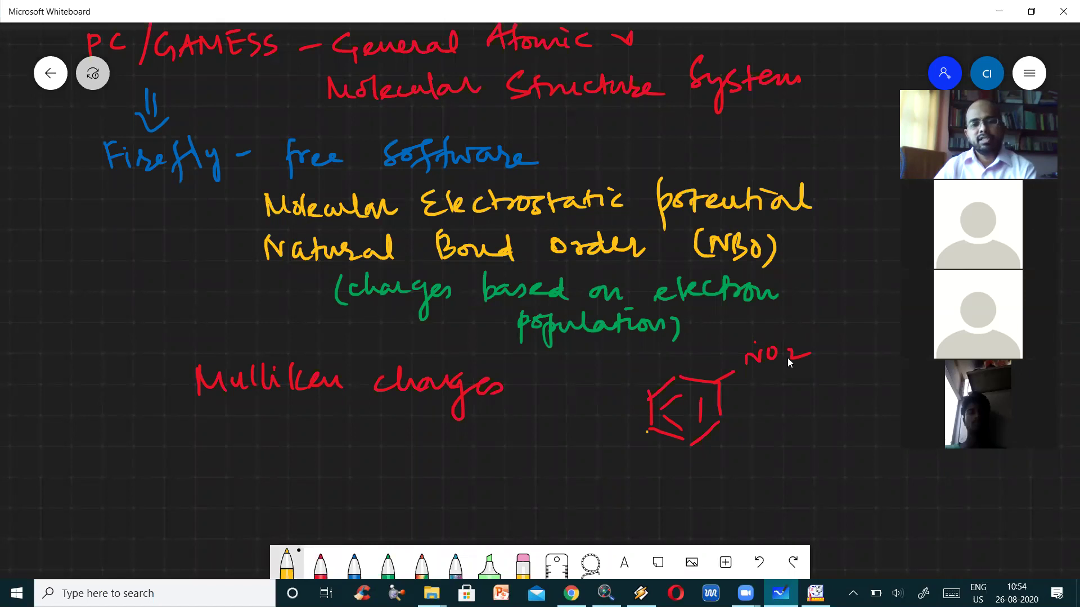
pyautogui.moveTo(648, 431); pyautogui.dragTo(627, 448)
pyautogui.moveTo(601, 449)
pyautogui.mouseDown()
pyautogui.moveTo(615, 463)
pyautogui.moveTo(722, 410)
pyautogui.moveTo(807, 356)
pyautogui.moveTo(794, 333)
pyautogui.moveTo(789, 341)
pyautogui.mouseUp()
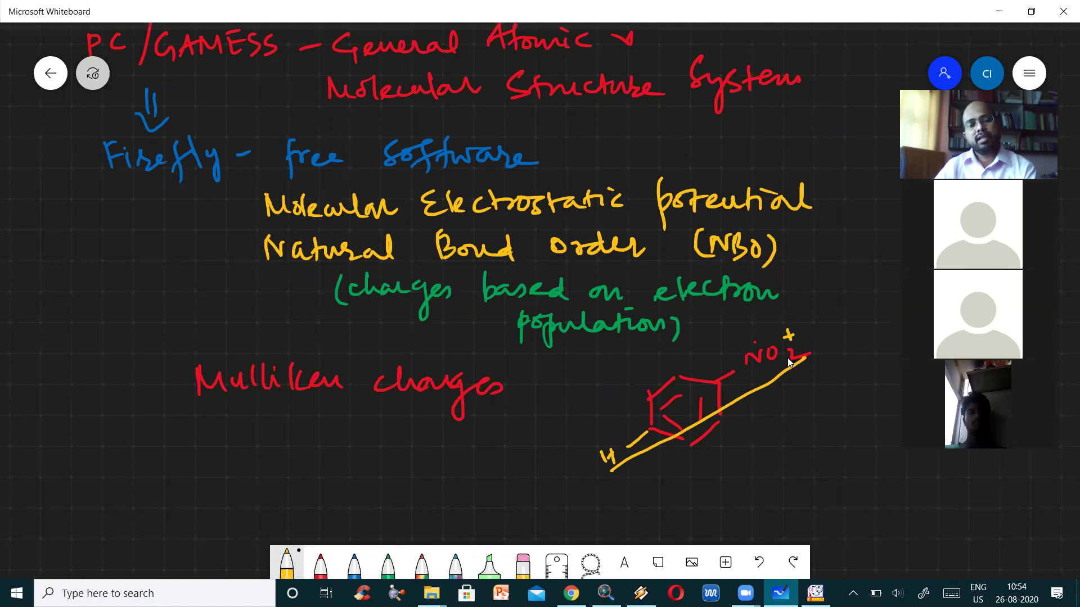
pyautogui.moveTo(592, 444); pyautogui.dragTo(601, 440)
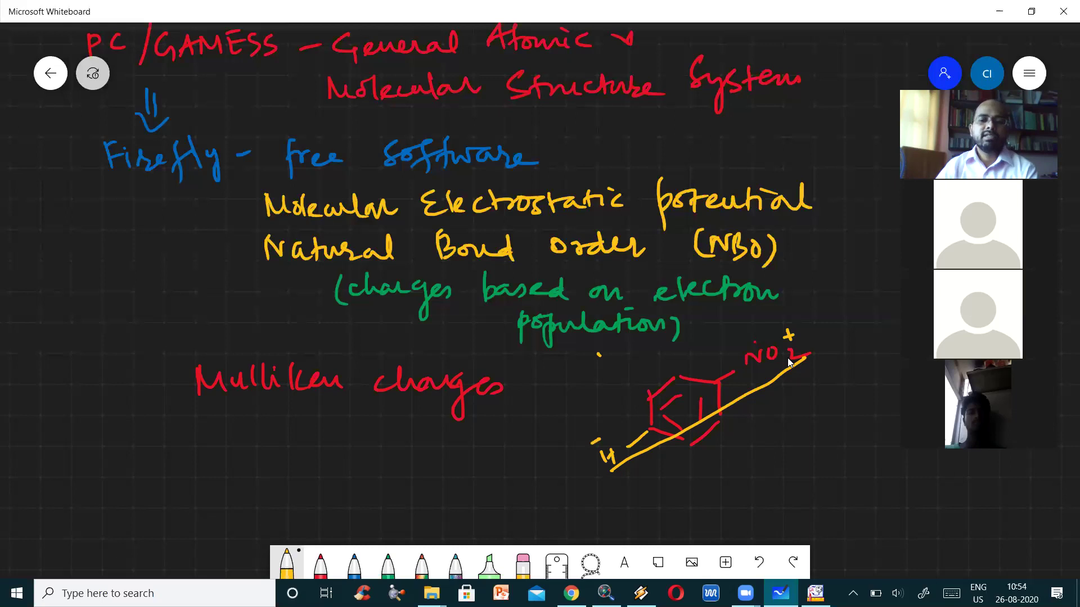
pyautogui.moveTo(599, 354); pyautogui.dragTo(779, 461)
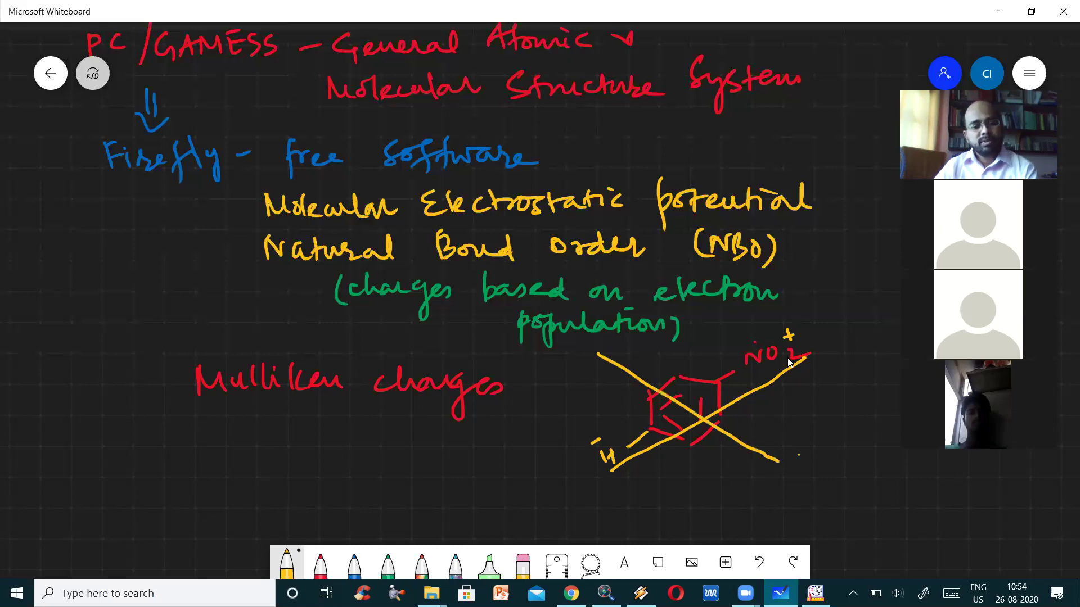
# - Handwrite "Paulings Scale of" in yellow below "Mulliken charges"
pyautogui.moveTo(190, 418)
pyautogui.mouseDown()
pyautogui.moveTo(195, 441)
pyautogui.moveTo(215, 442)
pyautogui.mouseUp()
pyautogui.moveTo(219, 430); pyautogui.dragTo(231, 442)
pyautogui.moveTo(240, 424); pyautogui.dragTo(242, 442)
pyautogui.moveTo(254, 432); pyautogui.dragTo(286, 463)
pyautogui.moveTo(294, 430); pyautogui.dragTo(304, 442)
pyautogui.moveTo(361, 421)
pyautogui.mouseDown()
pyautogui.moveTo(344, 444)
pyautogui.moveTo(366, 447)
pyautogui.mouseUp()
pyautogui.moveTo(386, 437); pyautogui.dragTo(389, 448)
pyautogui.moveTo(390, 444); pyautogui.dragTo(394, 447)
pyautogui.moveTo(399, 440); pyautogui.dragTo(450, 456)
# - Handwrite "Electronegativity" in yellow below "Paulings Scale of"
pyautogui.moveTo(269, 478); pyautogui.dragTo(263, 496)
pyautogui.moveTo(286, 470)
pyautogui.mouseDown()
pyautogui.moveTo(287, 498)
pyautogui.moveTo(303, 495)
pyautogui.mouseUp()
pyautogui.moveTo(319, 482); pyautogui.dragTo(315, 496)
pyautogui.moveTo(327, 475); pyautogui.dragTo(330, 497)
pyautogui.moveTo(337, 485); pyautogui.dragTo(346, 487)
pyautogui.moveTo(352, 484); pyautogui.dragTo(388, 495)
pyautogui.moveTo(393, 488); pyautogui.dragTo(408, 495)
pyautogui.moveTo(427, 484); pyautogui.dragTo(415, 514)
pyautogui.moveTo(450, 483); pyautogui.dragTo(473, 496)
pyautogui.moveTo(459, 482); pyautogui.dragTo(488, 479)
pyautogui.moveTo(489, 483); pyautogui.dragTo(491, 492)
pyautogui.click(516, 460)
pyautogui.click(531, 464)
pyautogui.moveTo(506, 479); pyautogui.dragTo(536, 492)
pyautogui.moveTo(527, 476); pyautogui.dragTo(544, 473)
pyautogui.moveTo(541, 479); pyautogui.dragTo(554, 509)
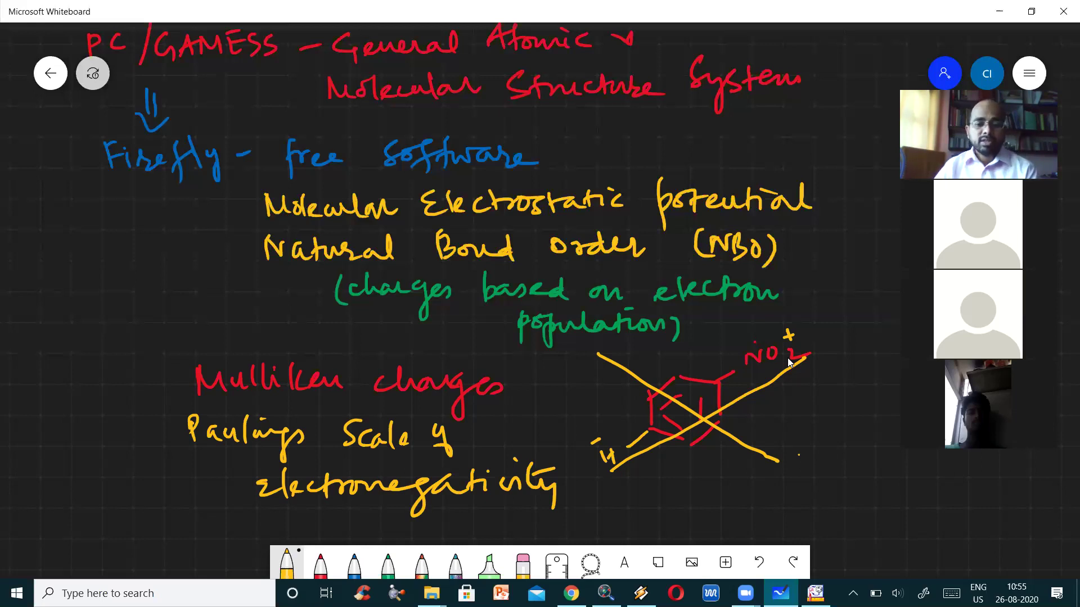
# - Handwrite "– charge" in yellow after "Electronegativity"
pyautogui.moveTo(592, 497); pyautogui.dragTo(619, 495)
pyautogui.moveTo(641, 485)
pyautogui.mouseDown()
pyautogui.moveTo(689, 498)
pyautogui.moveTo(699, 487)
pyautogui.mouseUp()
pyautogui.moveTo(718, 489); pyautogui.dragTo(739, 493)
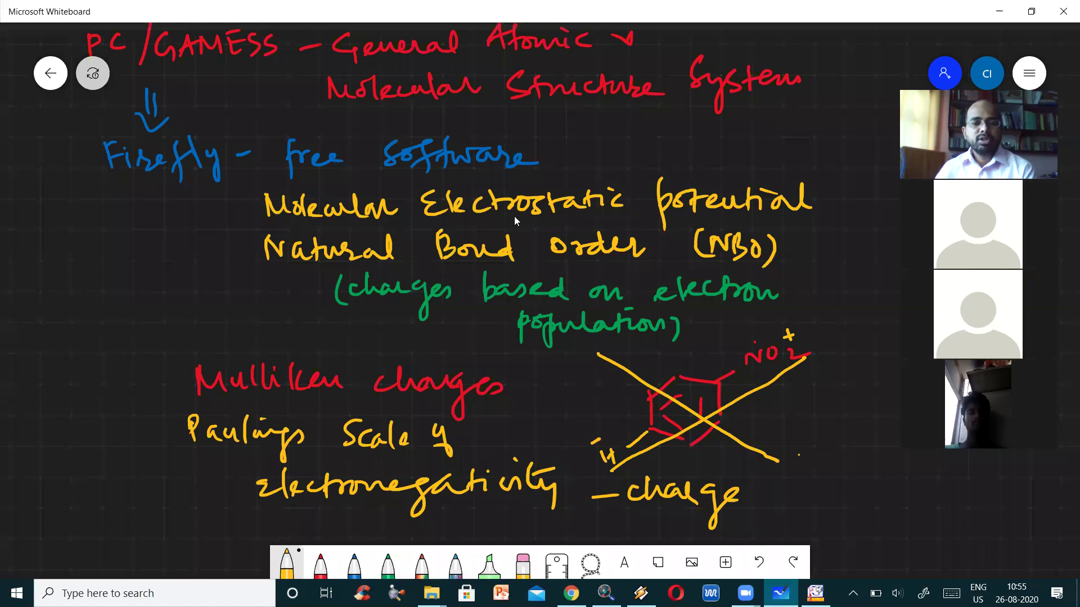
pyautogui.scroll(3, 514, 219)
pyautogui.scroll(-3, 514, 219)
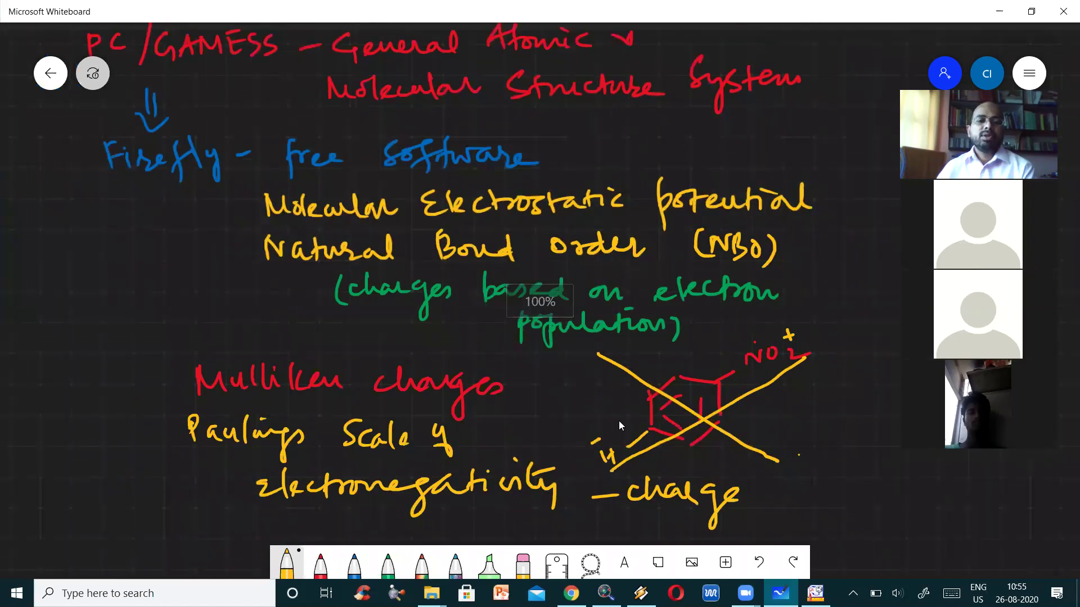
pyautogui.scroll(5, 659, 138)
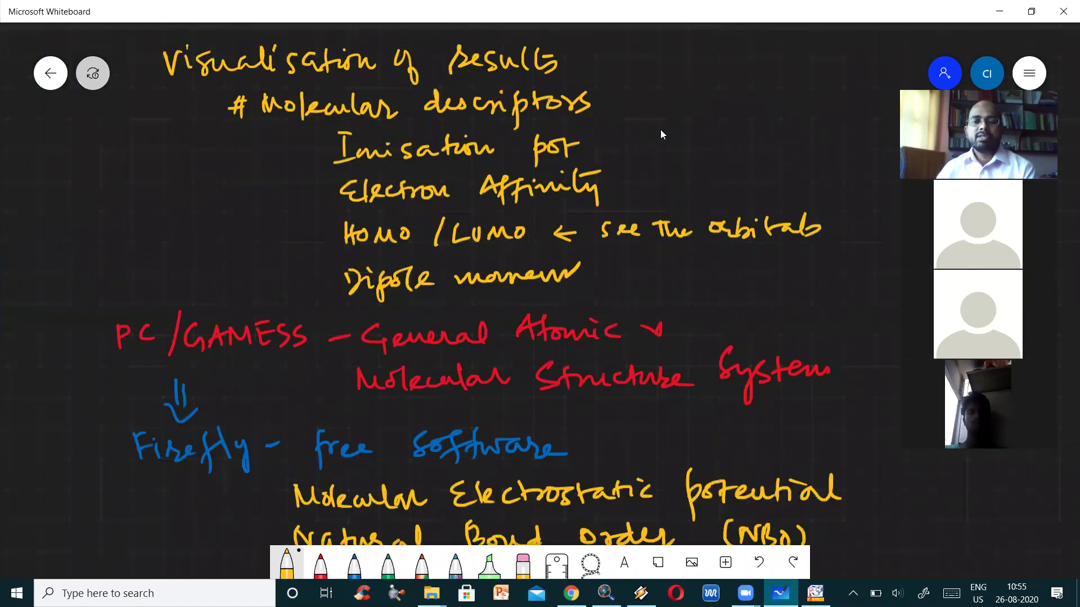
# - Switch to ACD/ChemSketch and place a benzene ring from the aromatic templates on the blank page
pyautogui.click(1000, 16)
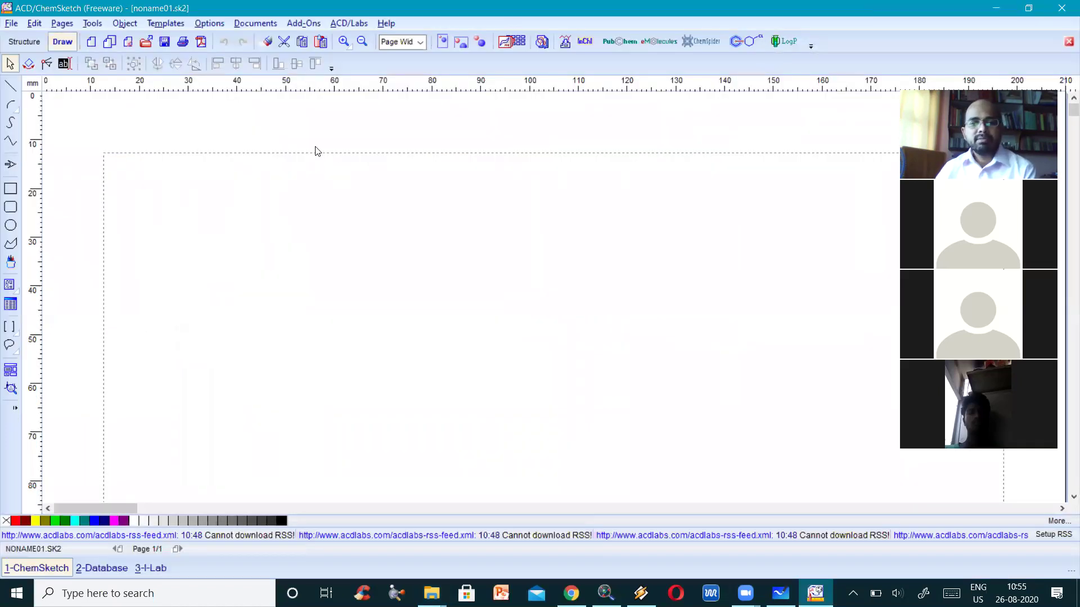
pyautogui.click(181, 29)
pyautogui.click(181, 40)
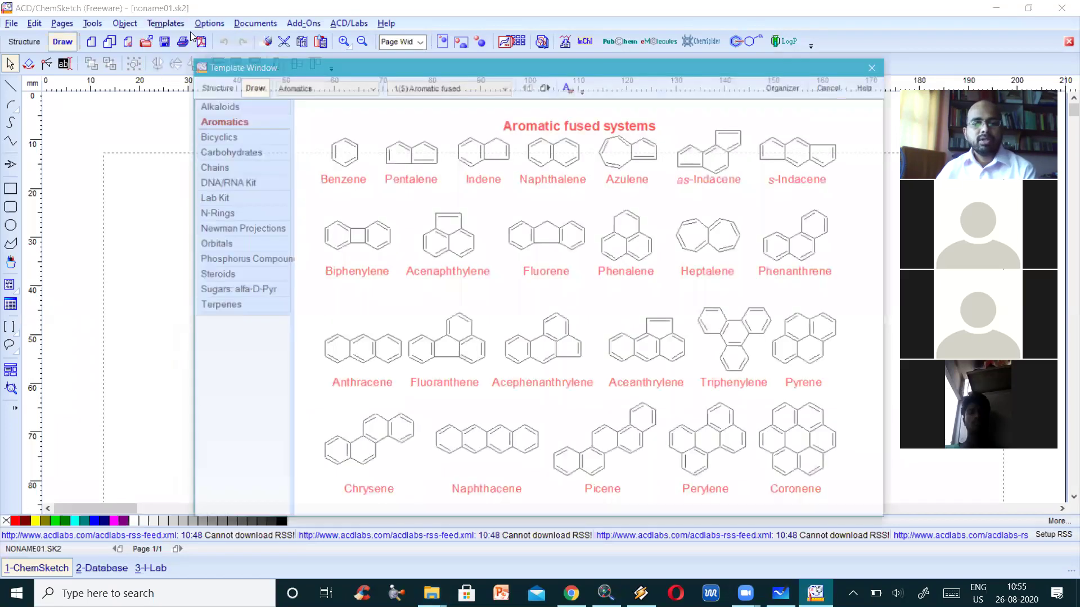
pyautogui.click(343, 163)
pyautogui.click(316, 320)
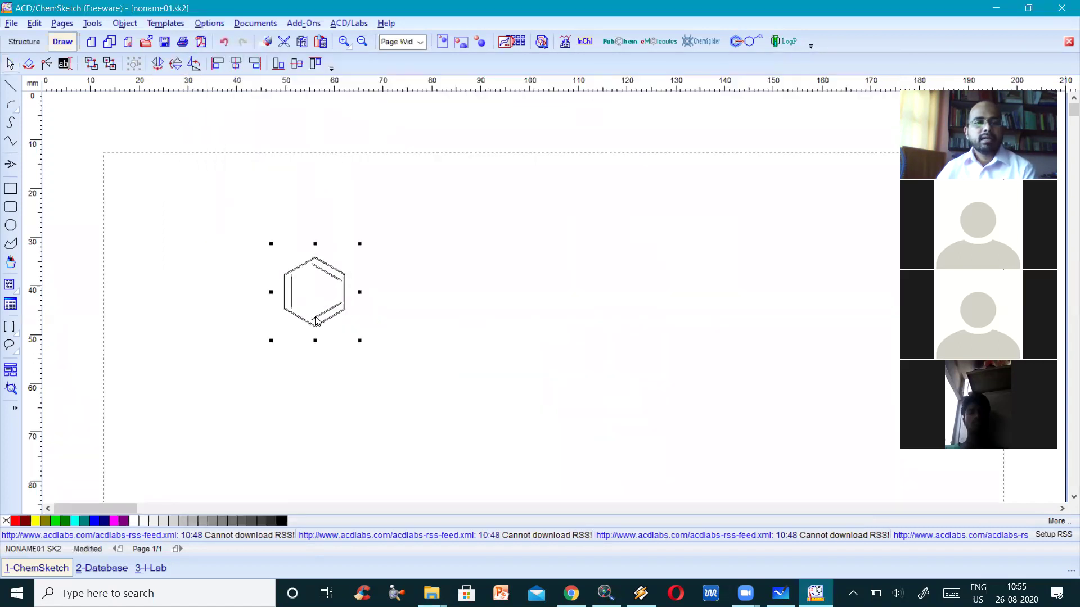
pyautogui.click(10, 64)
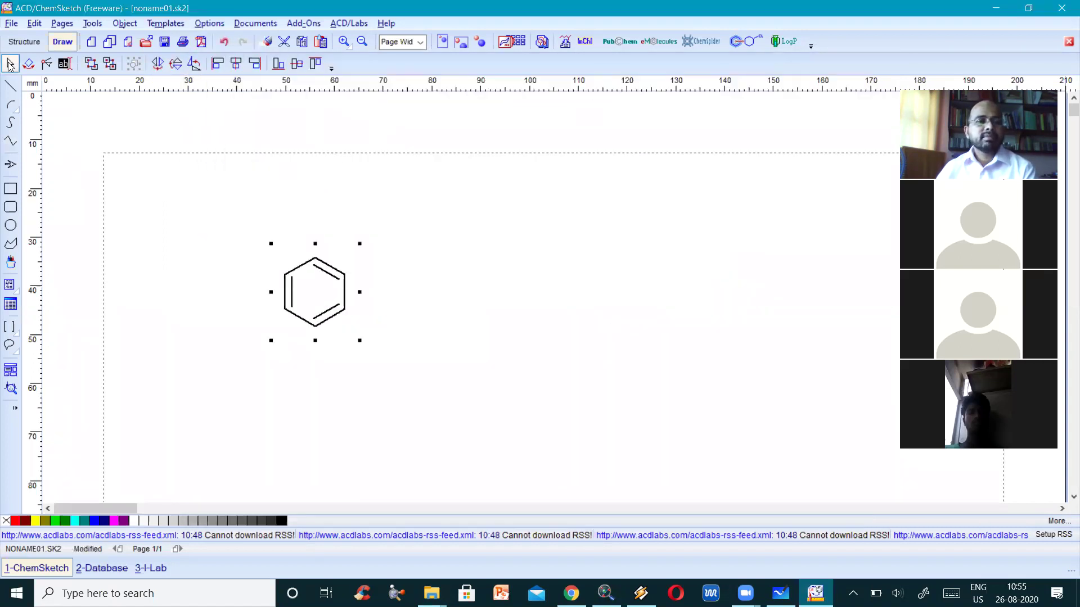
# - Replace the ring's top carbon with nitrogen and bond a methyl carbon straight up from it
pyautogui.click(24, 43)
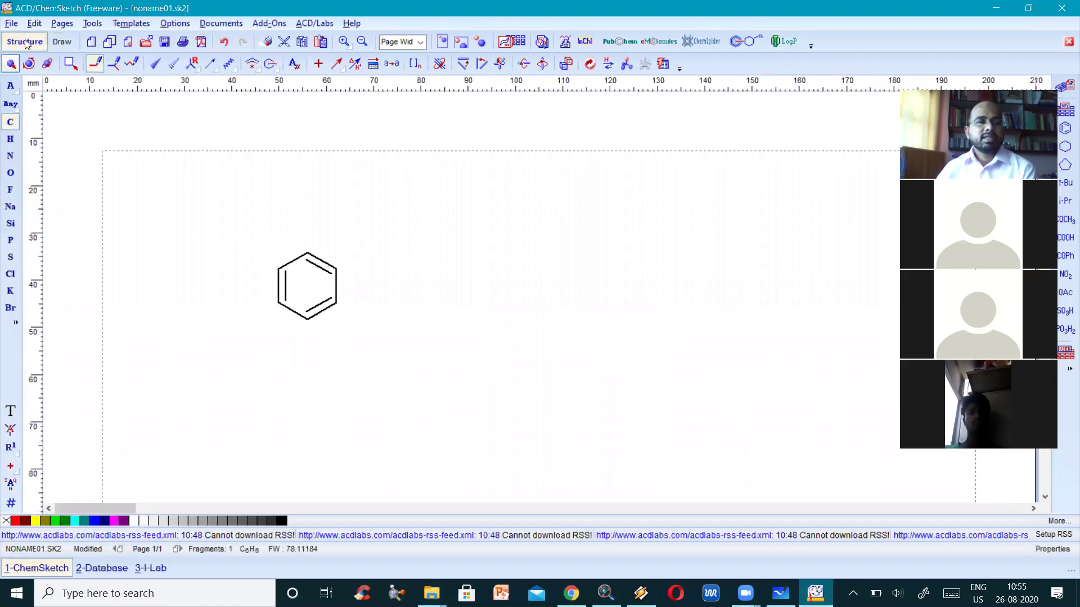
pyautogui.click(72, 43)
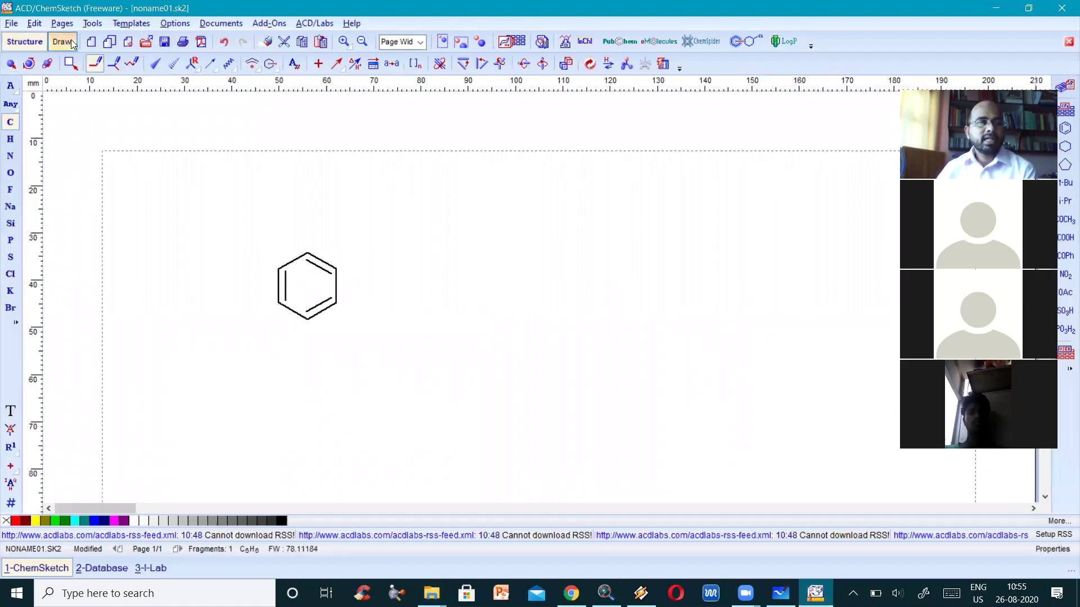
pyautogui.click(26, 43)
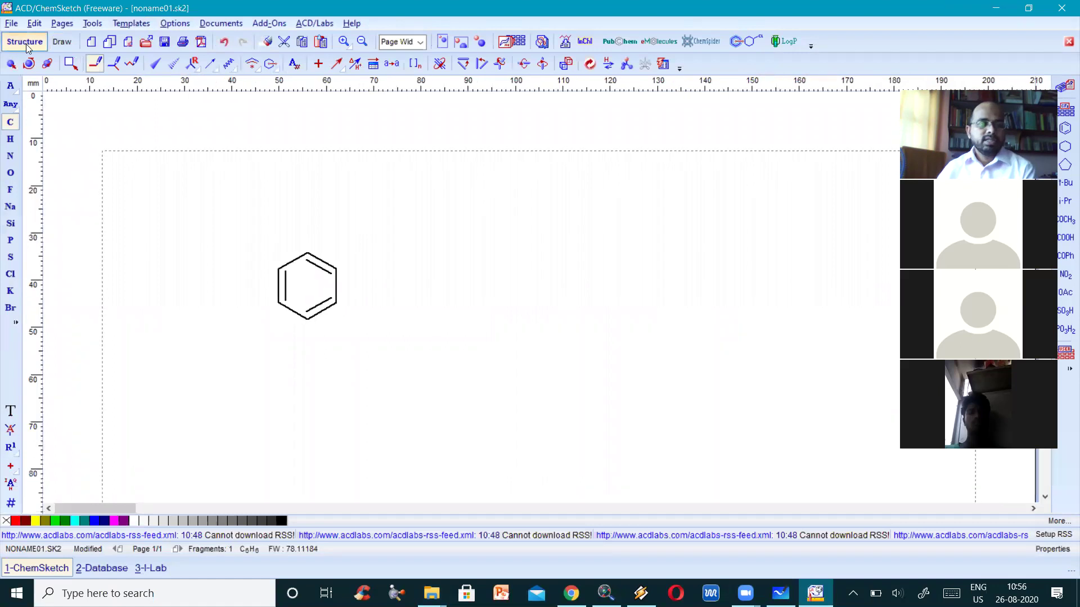
pyautogui.click(14, 163)
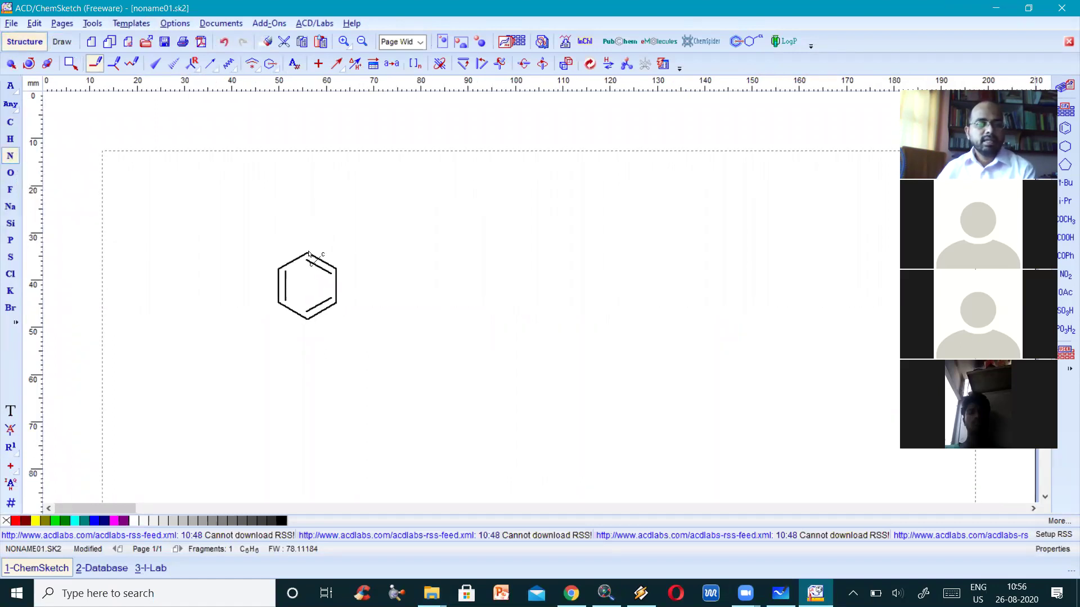
pyautogui.click(309, 254)
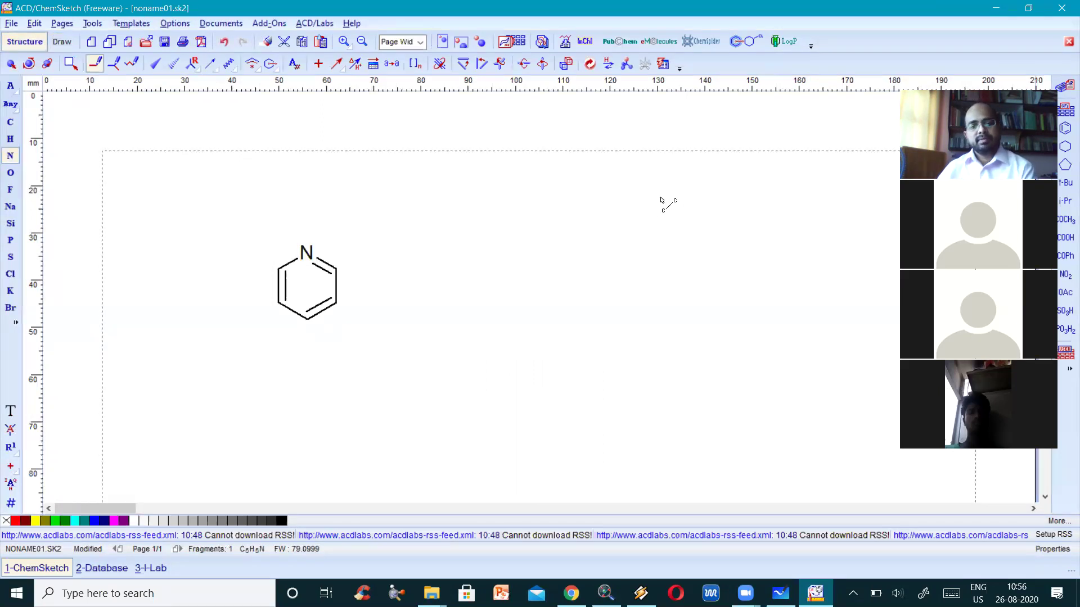
pyautogui.click(10, 122)
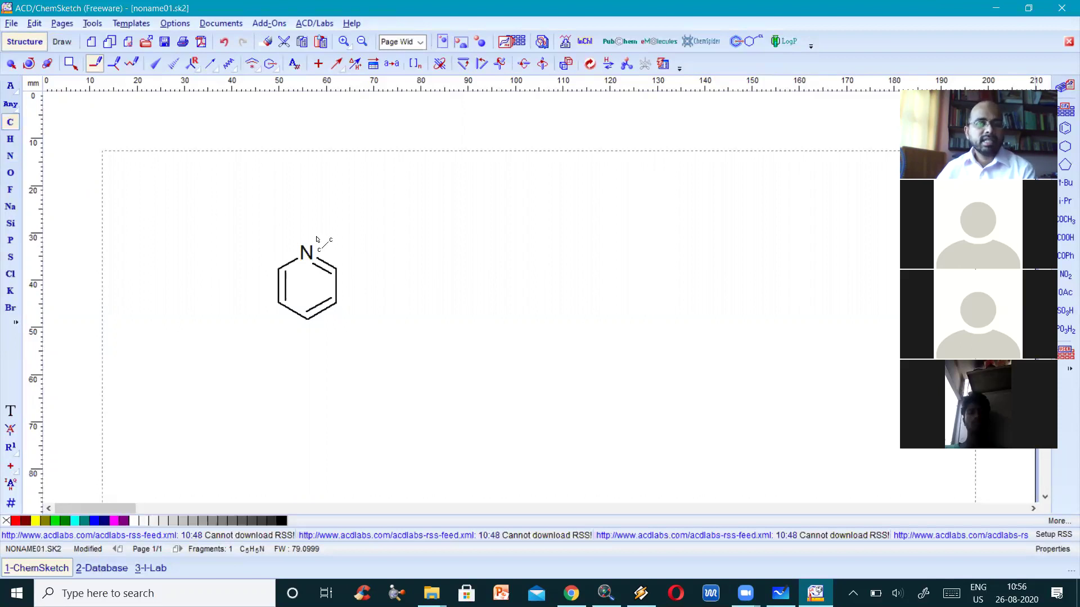
pyautogui.moveTo(306, 253); pyautogui.dragTo(306, 204)
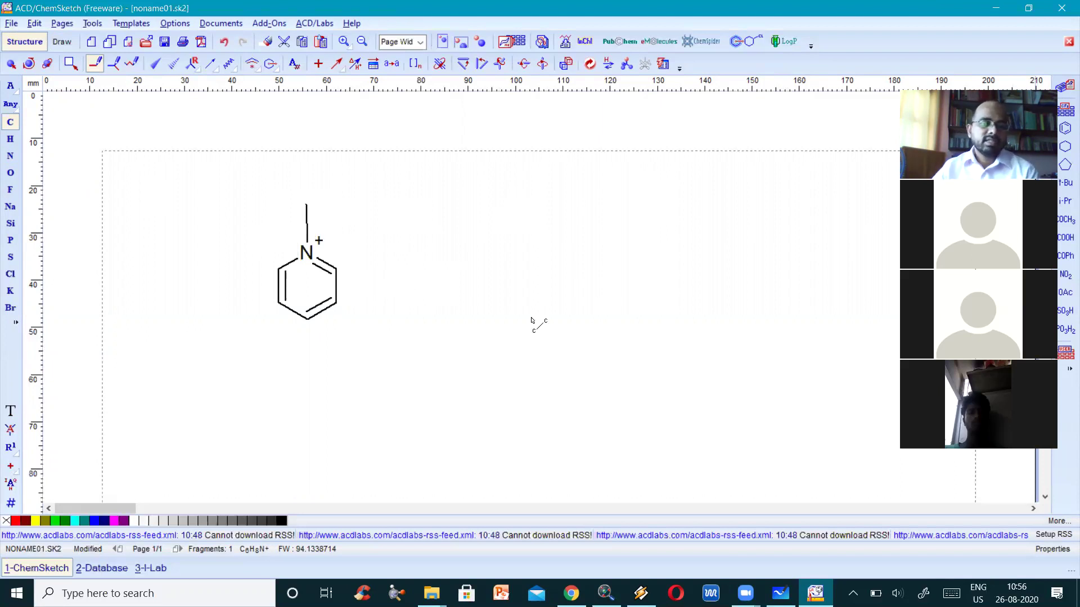
pyautogui.click(314, 287)
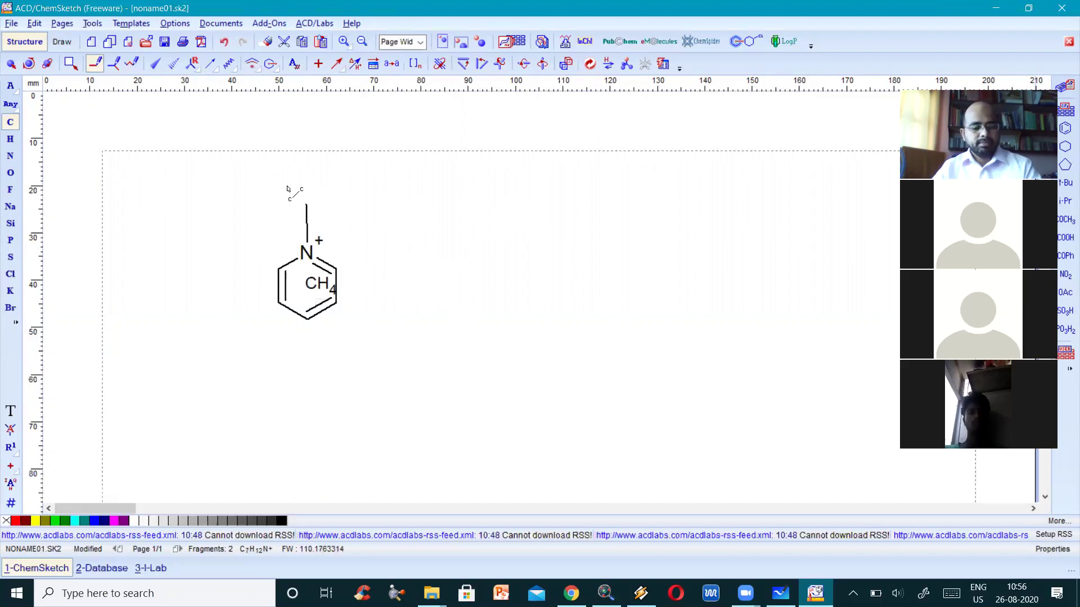
pyautogui.hotkey('ctrl', 'z')
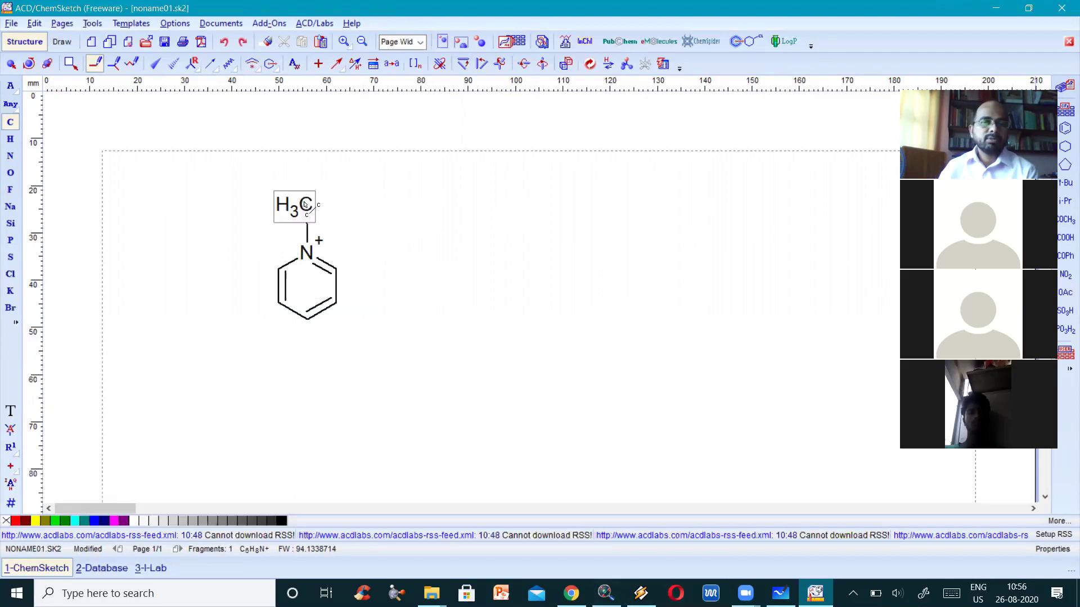
pyautogui.click(382, 206)
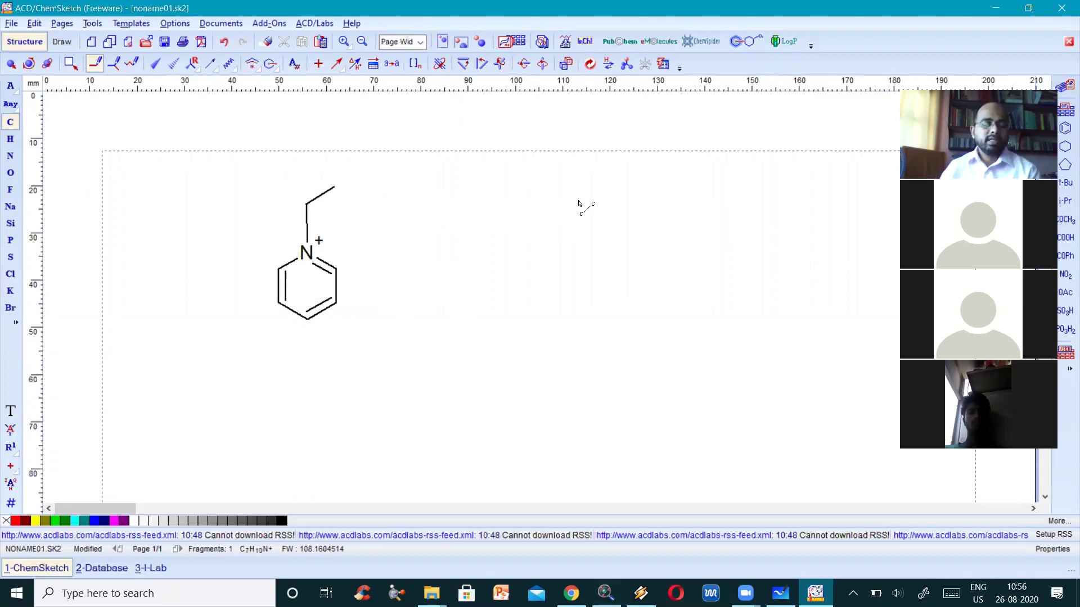
pyautogui.click(578, 204)
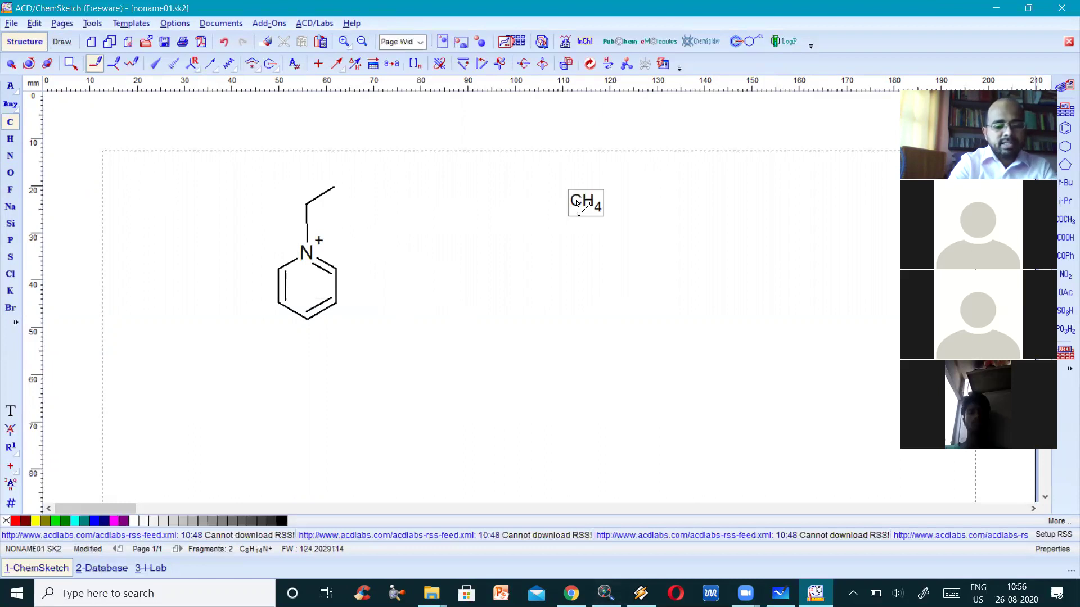
pyautogui.click(579, 203)
pyautogui.hotkey('ctrl', 'z')
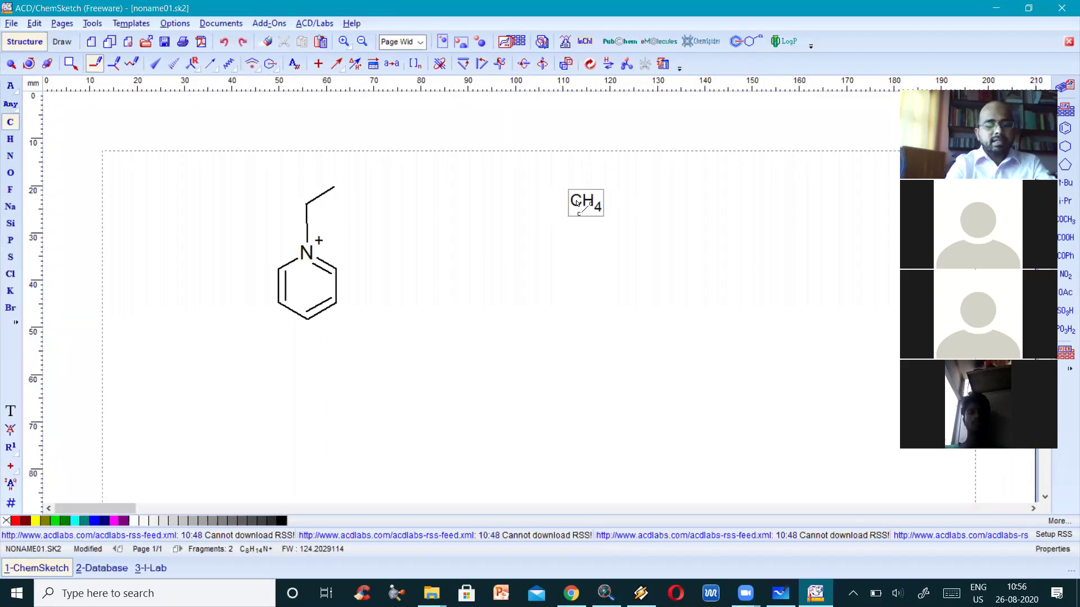
pyautogui.hotkey('ctrl', 'z')
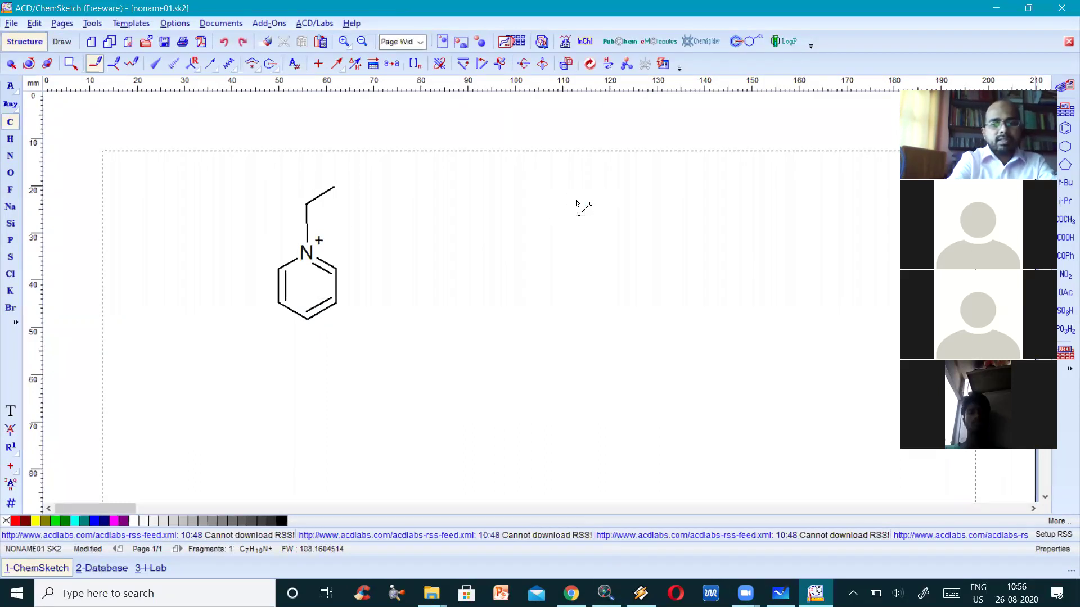
pyautogui.hotkey('ctrl', 'z')
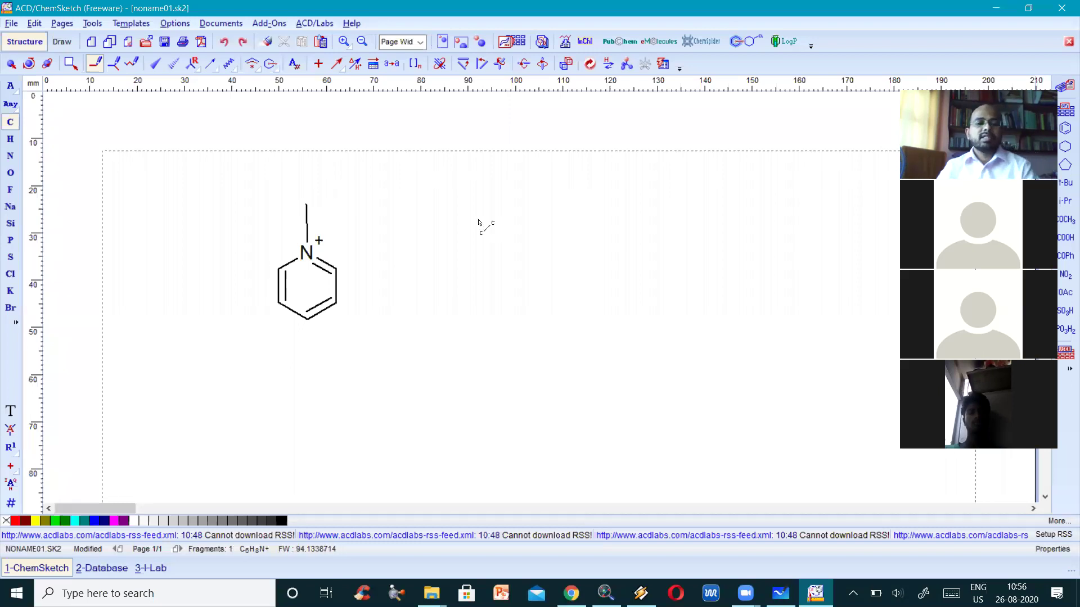
# - Save the structure to the Desktop as an MDL Molfile [V3000] named "Methyl Pyrindine"
pyautogui.click(9, 24)
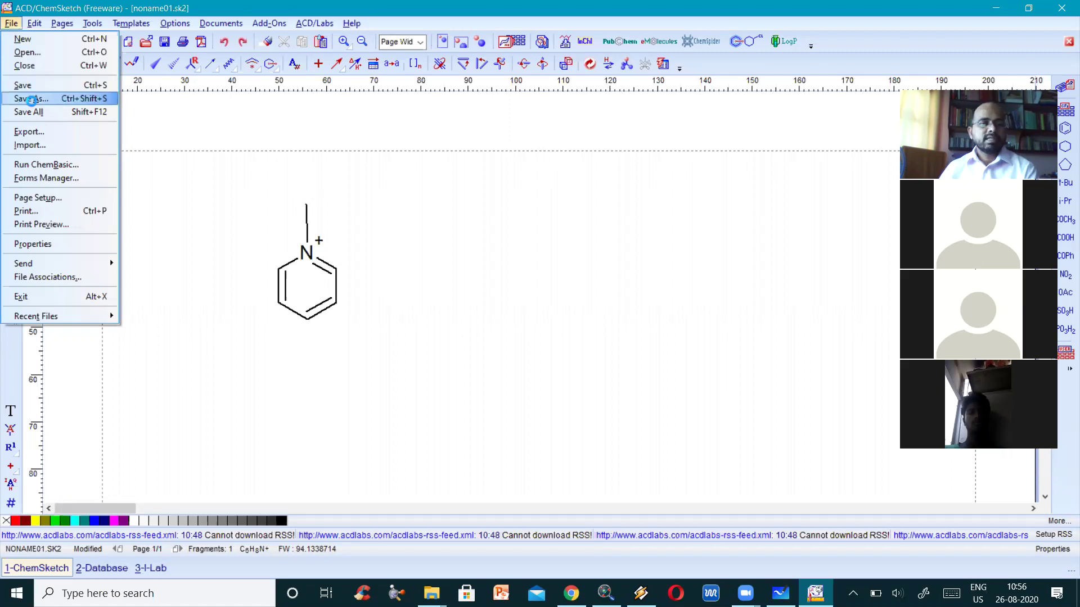
pyautogui.click(658, 167)
pyautogui.hotkey('ctrl', 's')
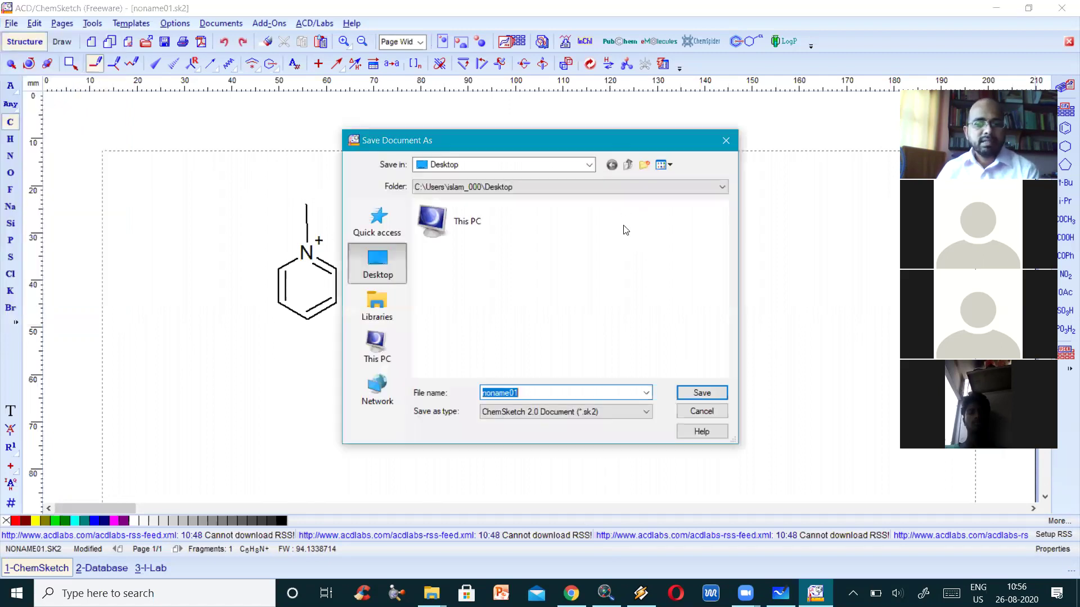
pyautogui.click(627, 419)
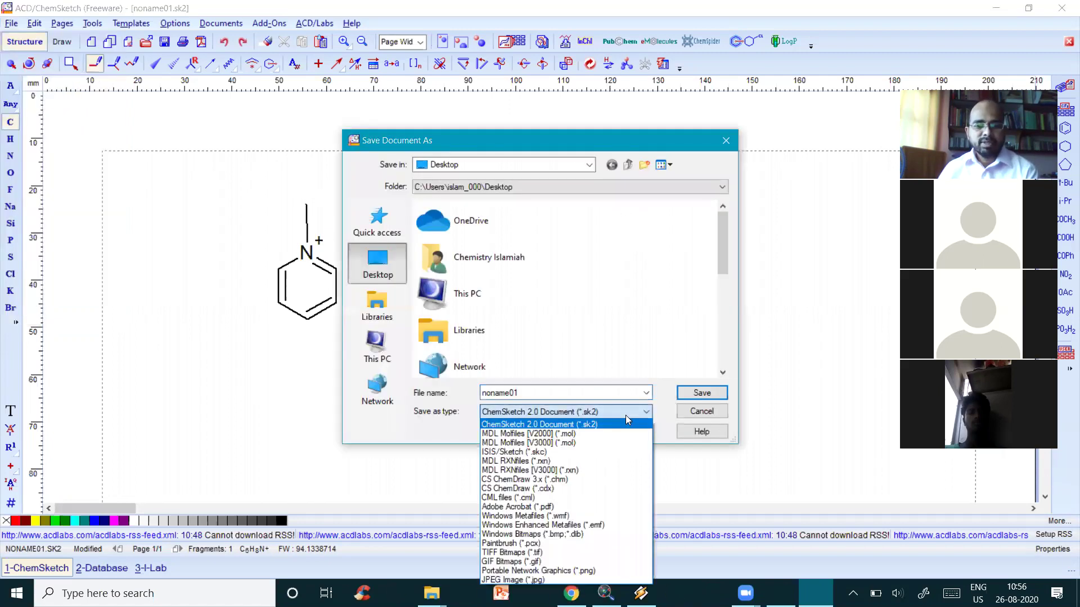
pyautogui.click(612, 442)
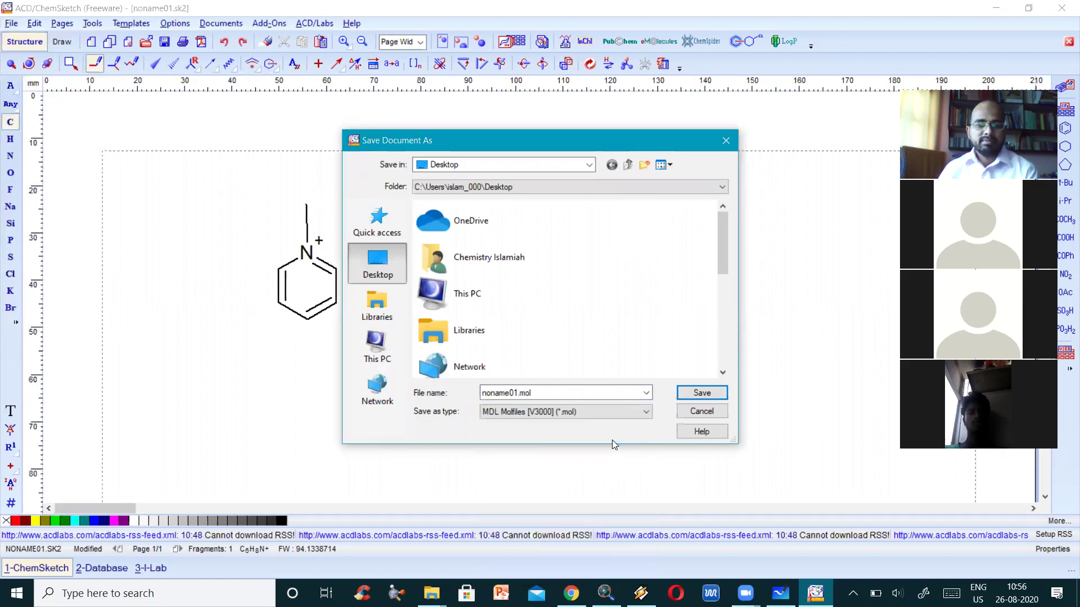
pyautogui.doubleClick(585, 393)
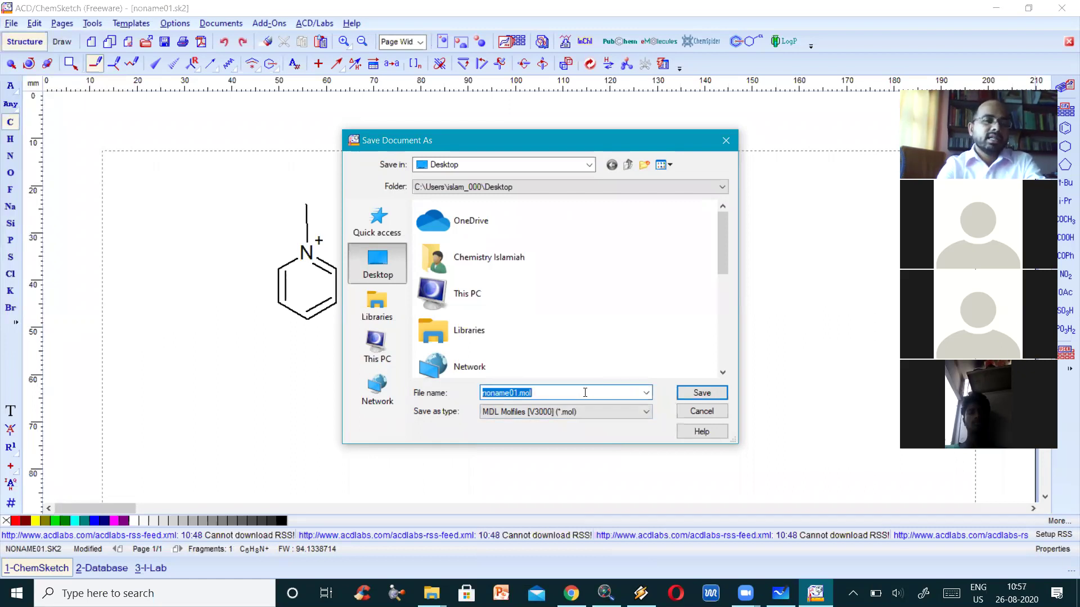
pyautogui.write('Meth')
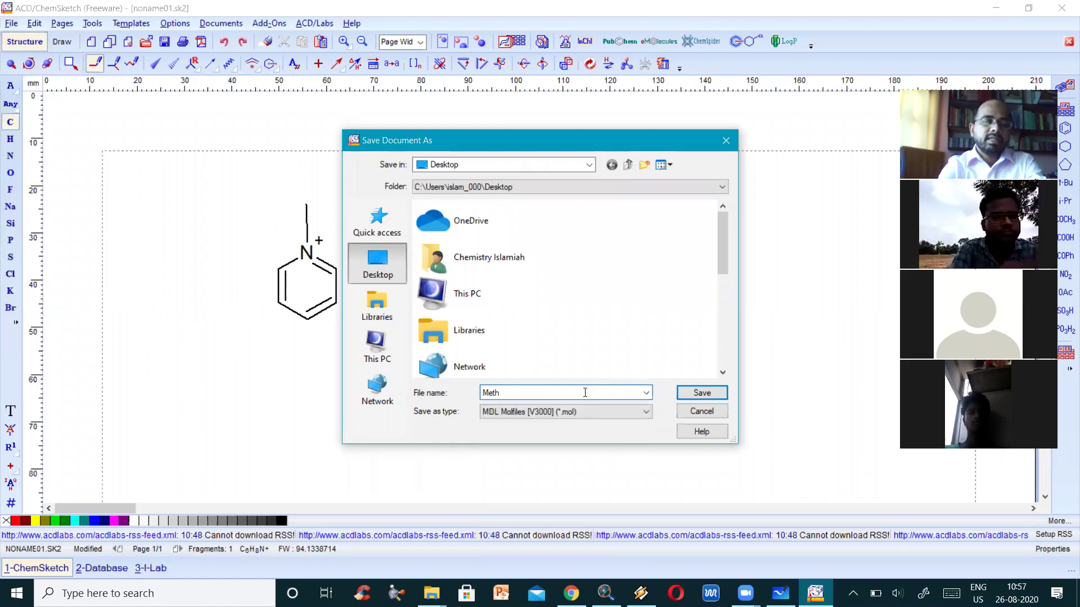
pyautogui.write('yl')
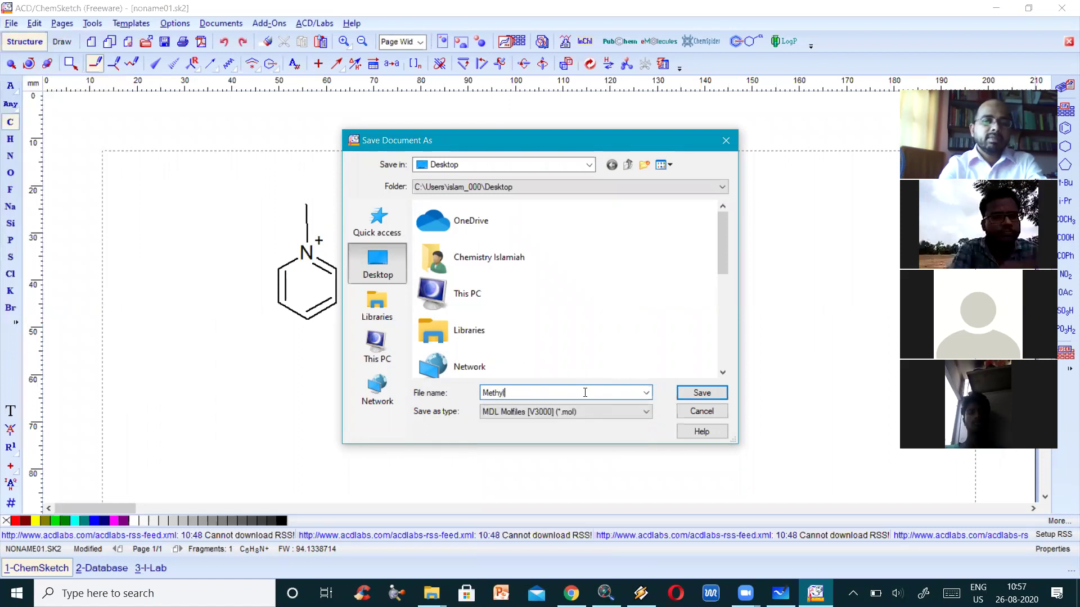
pyautogui.write(' Pyrindine')
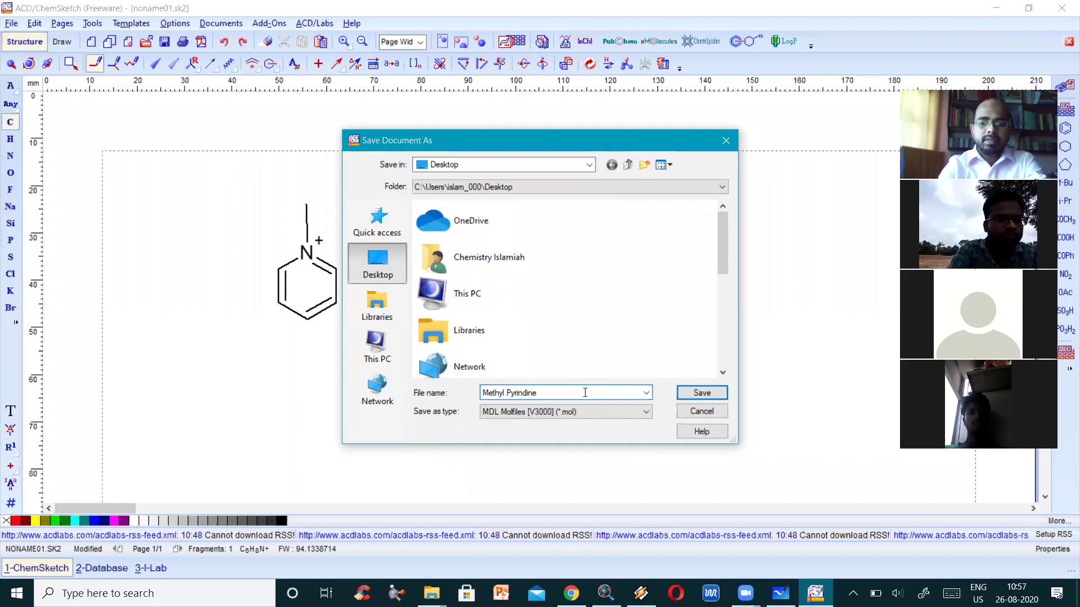
pyautogui.press('Return')
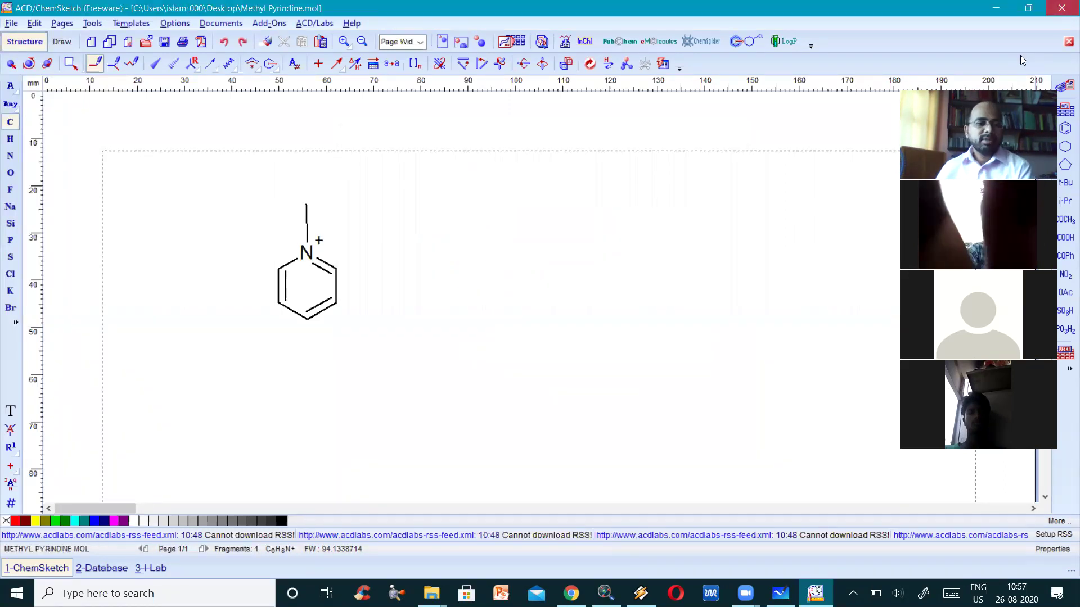
# - Open Methyl Pyrindine.mol from the desktop in Notepad, set as default for .mol files, and select the lines from BEGIN CTAB through END CTAB
pyautogui.click(995, 8)
pyautogui.rightClick(141, 446)
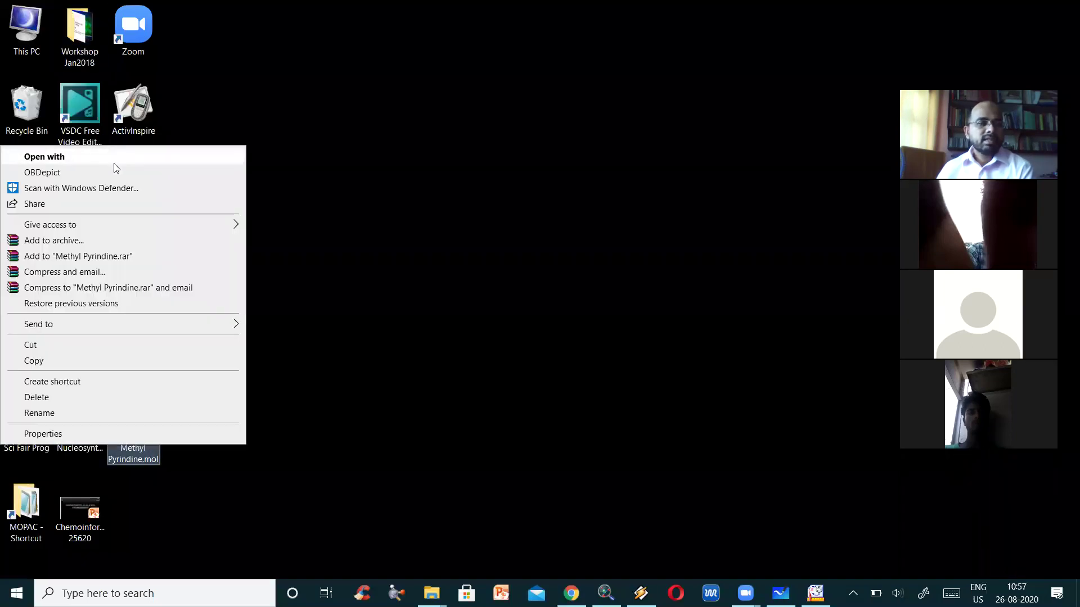
pyautogui.click(188, 163)
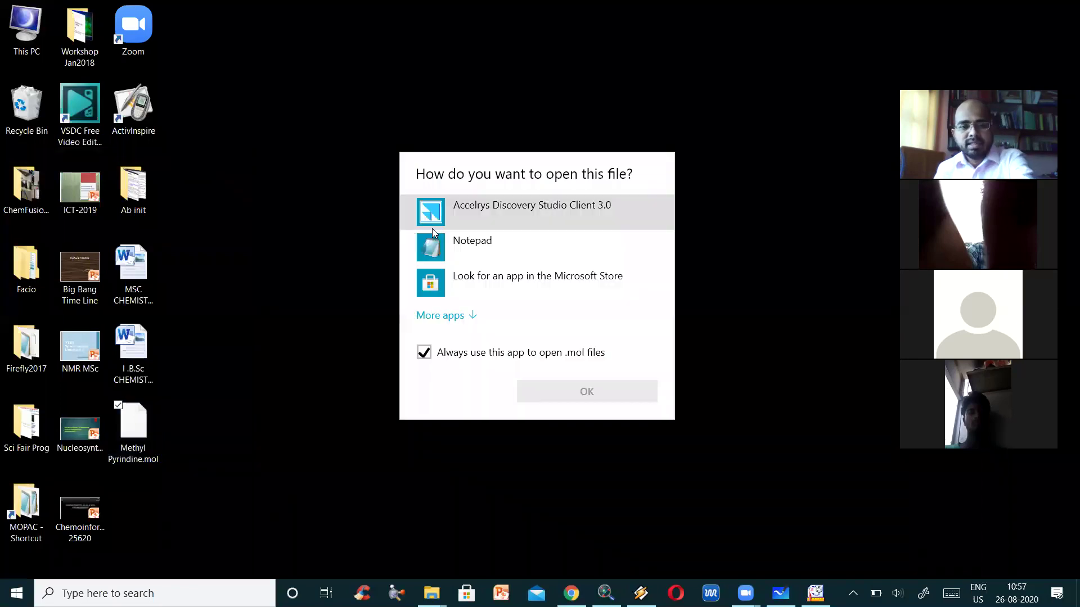
pyautogui.click(500, 254)
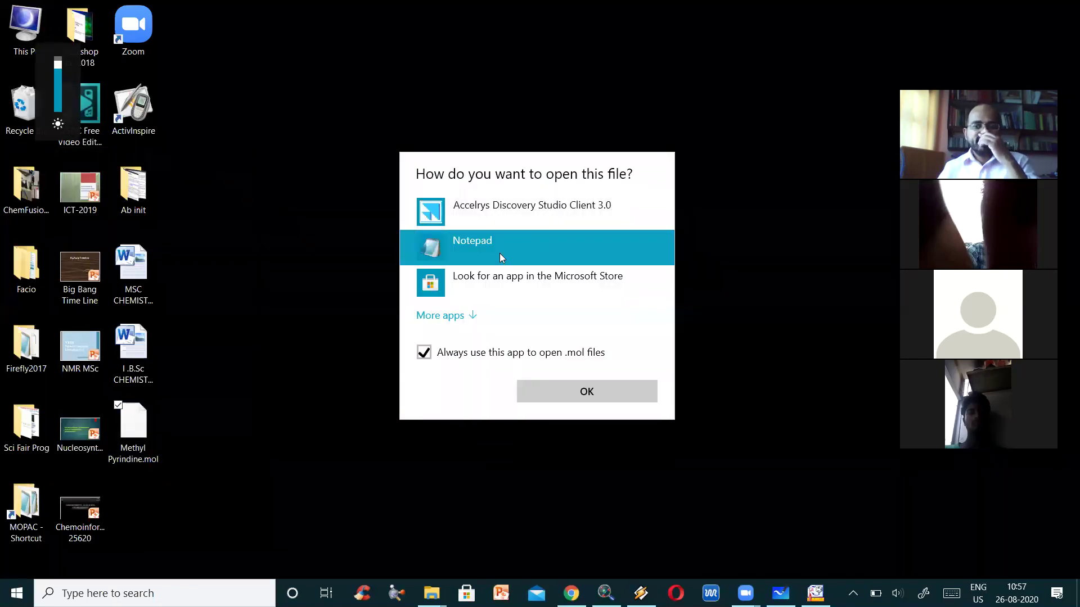
pyautogui.click(578, 385)
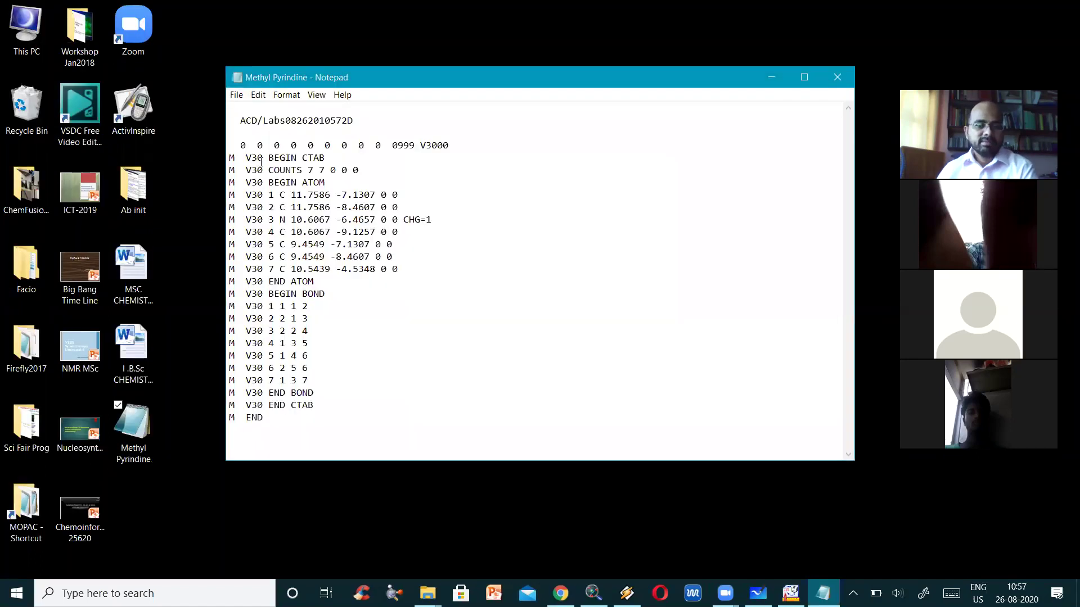
pyautogui.moveTo(229, 152); pyautogui.dragTo(397, 410)
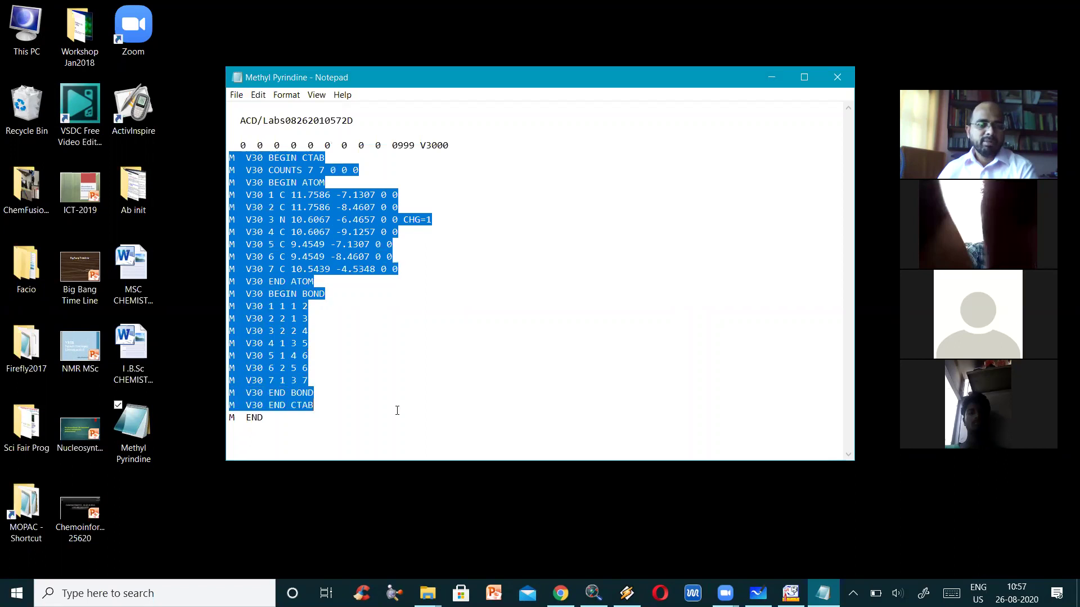
# - Close the molfile text, reopen Methyl Pyrindine from the desktop in Notepad and close that window as well
pyautogui.click(838, 77)
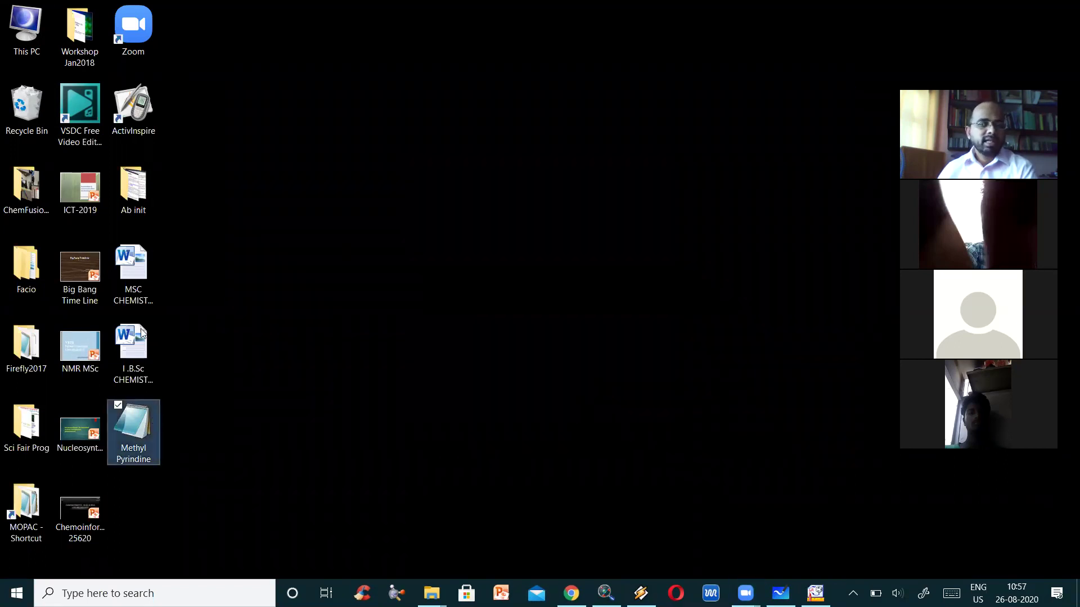
pyautogui.rightClick(151, 418)
pyautogui.click(159, 98)
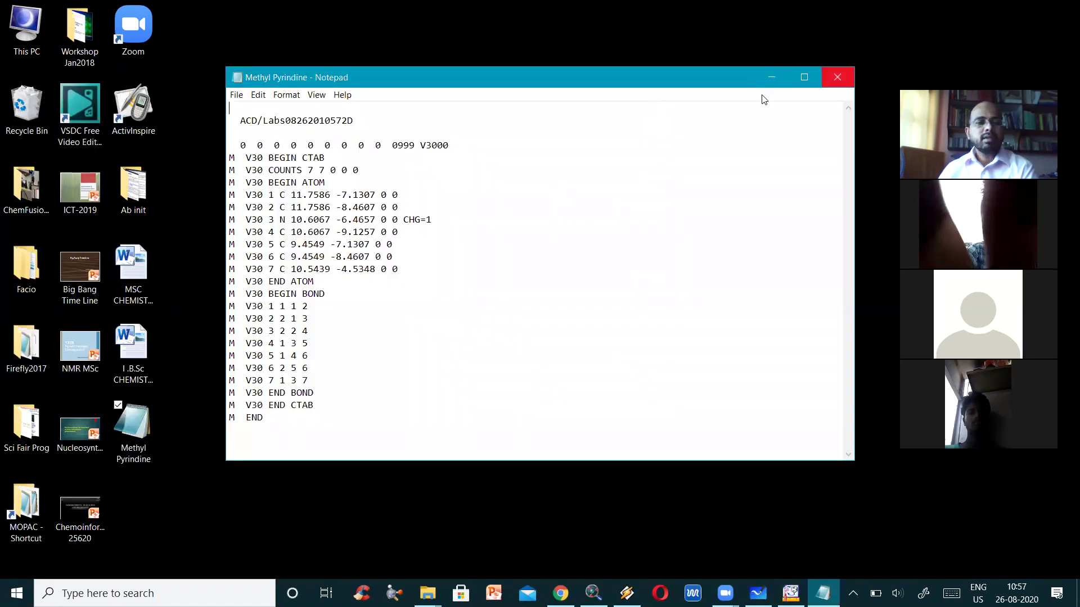
pyautogui.hotkey('alt', 'F4')
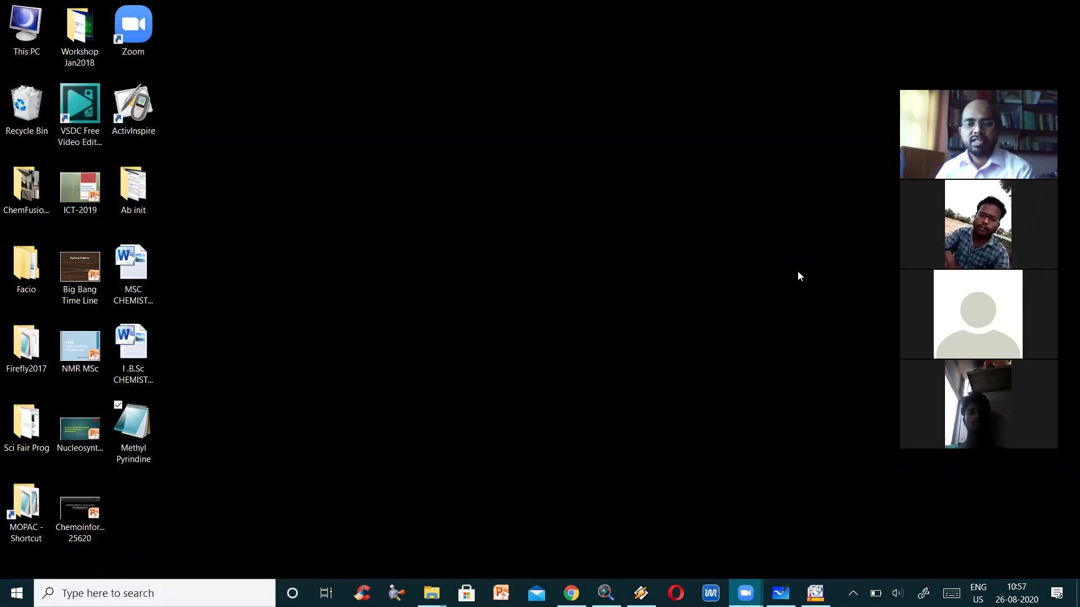
# - Switch to Winmostar, start opening a file, set the file type to Mol File and browse to the Desktop
pyautogui.hotkey('alt', 'Tab')
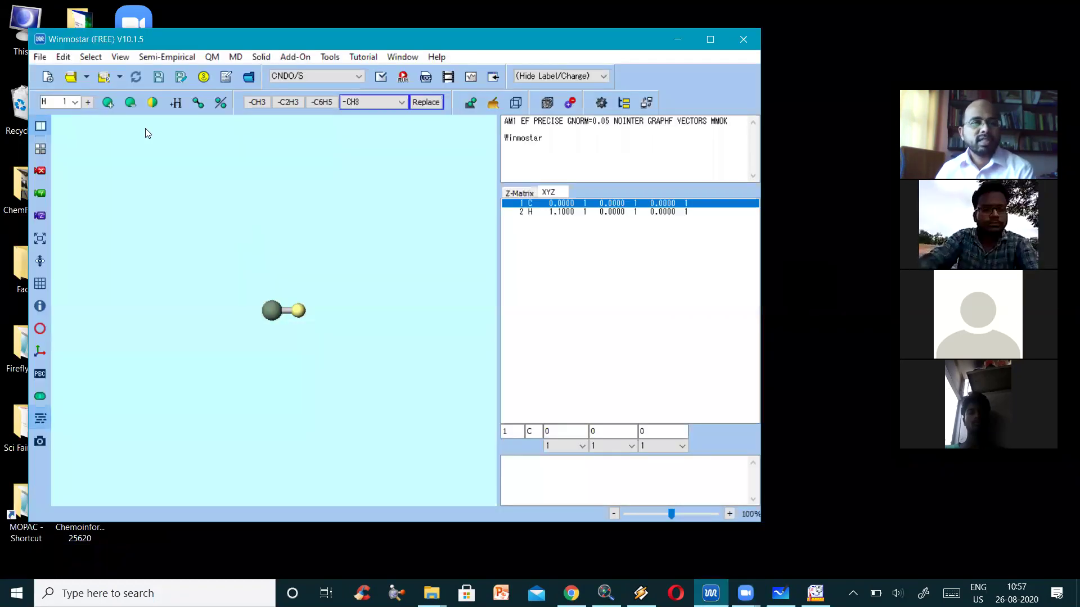
pyautogui.click(40, 57)
pyautogui.click(70, 90)
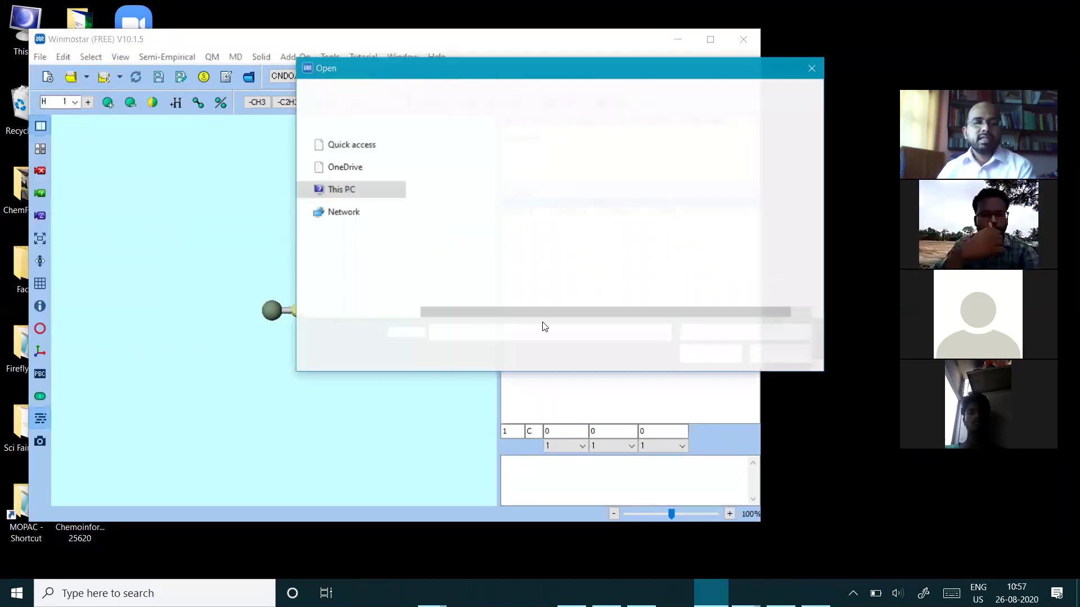
pyautogui.click(709, 335)
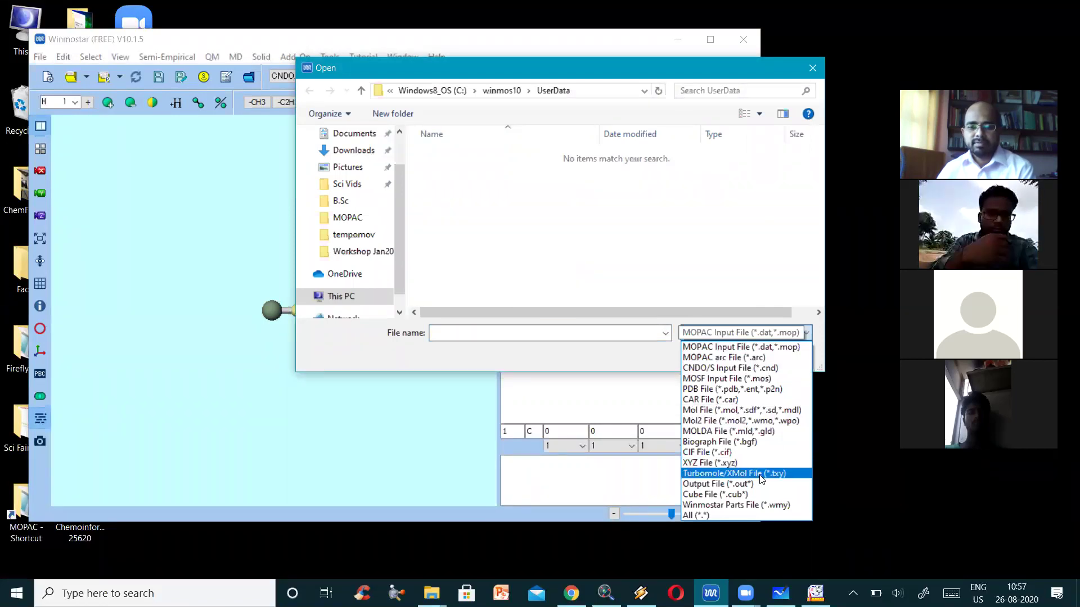
pyautogui.click(758, 411)
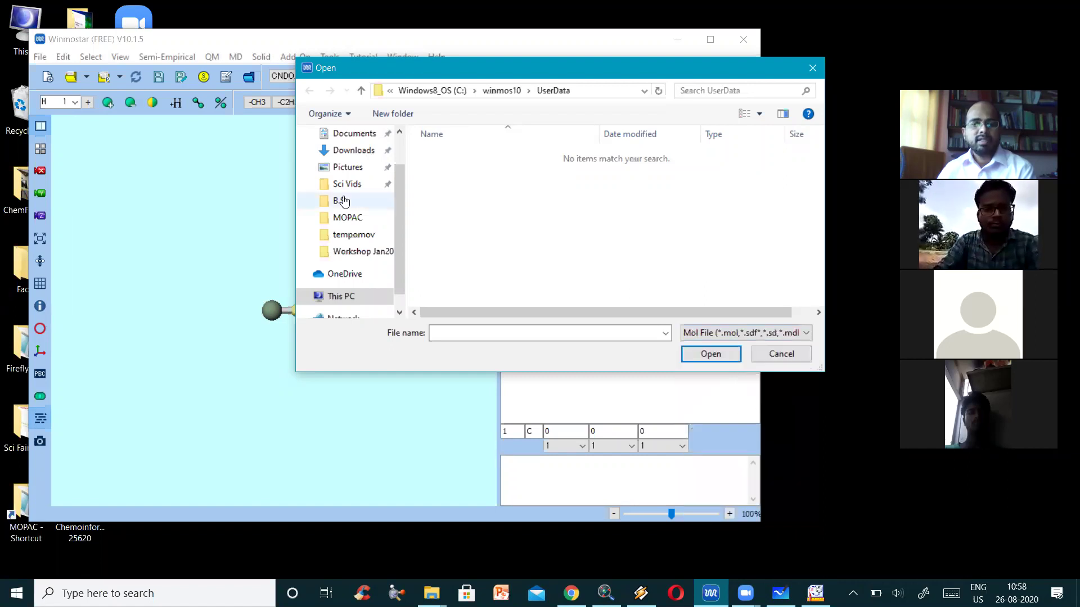
pyautogui.scroll(1, 354, 151)
pyautogui.scroll(1, 356, 155)
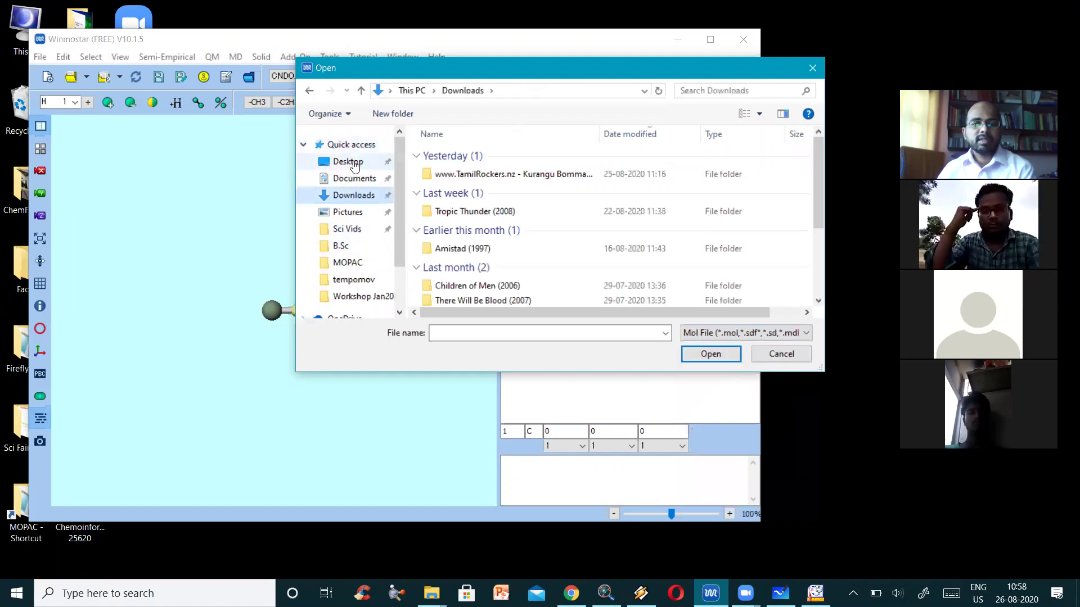
pyautogui.click(349, 162)
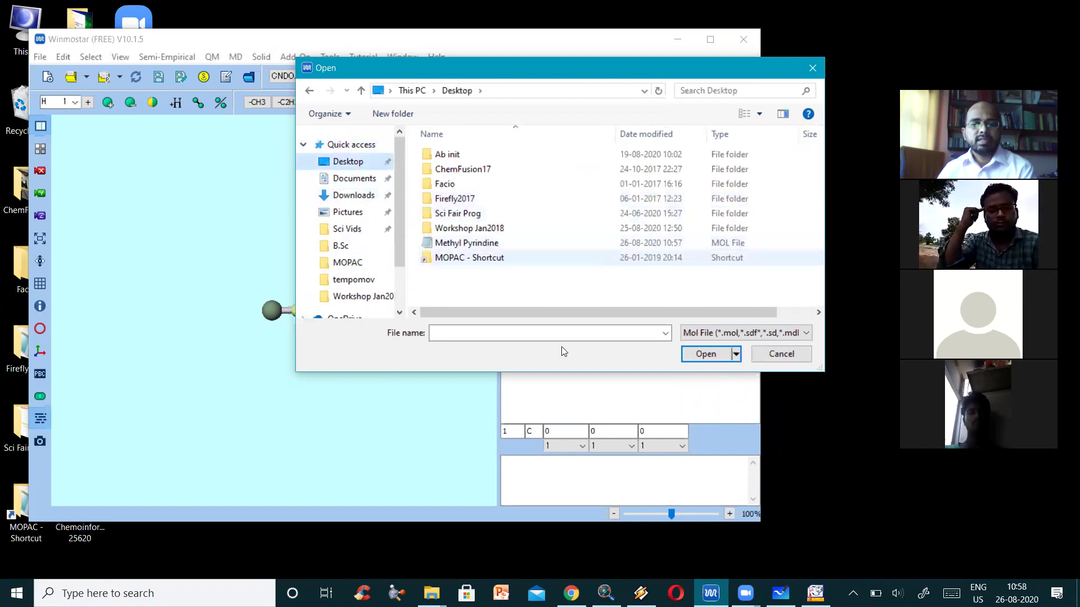
# - Try to load Methyl Pyrindine from the Desktop as a Mol File after briefly filtering for Mol2 files
pyautogui.click(716, 336)
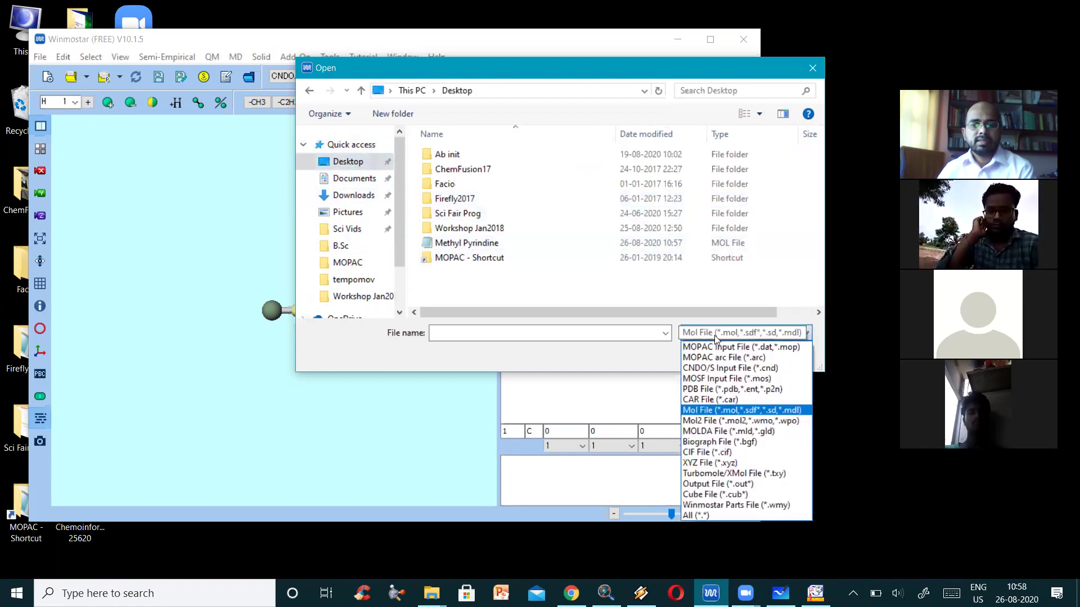
pyautogui.click(747, 420)
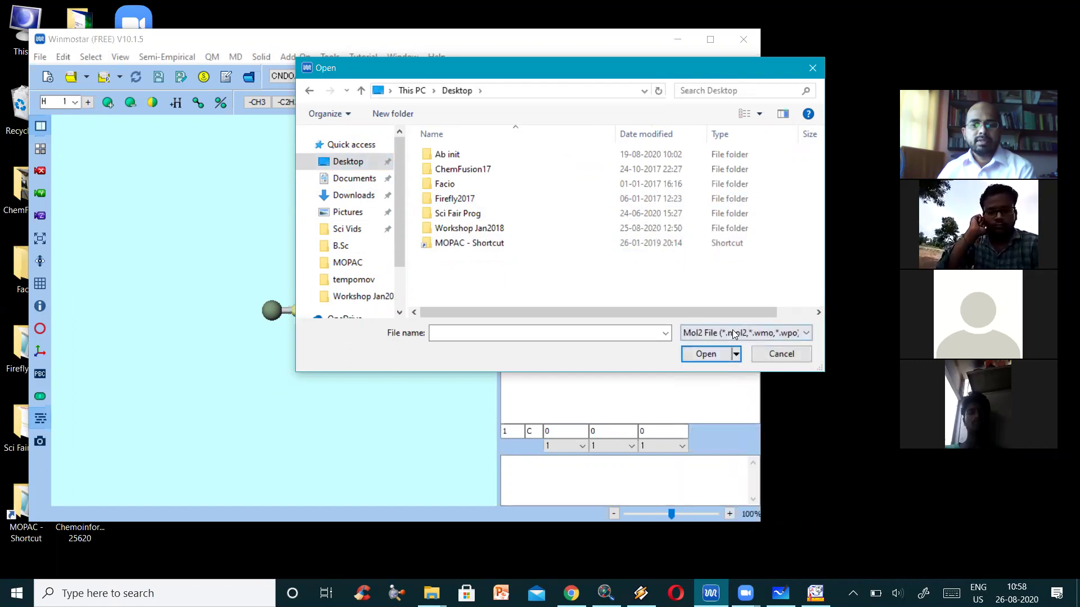
pyautogui.click(732, 332)
pyautogui.click(737, 415)
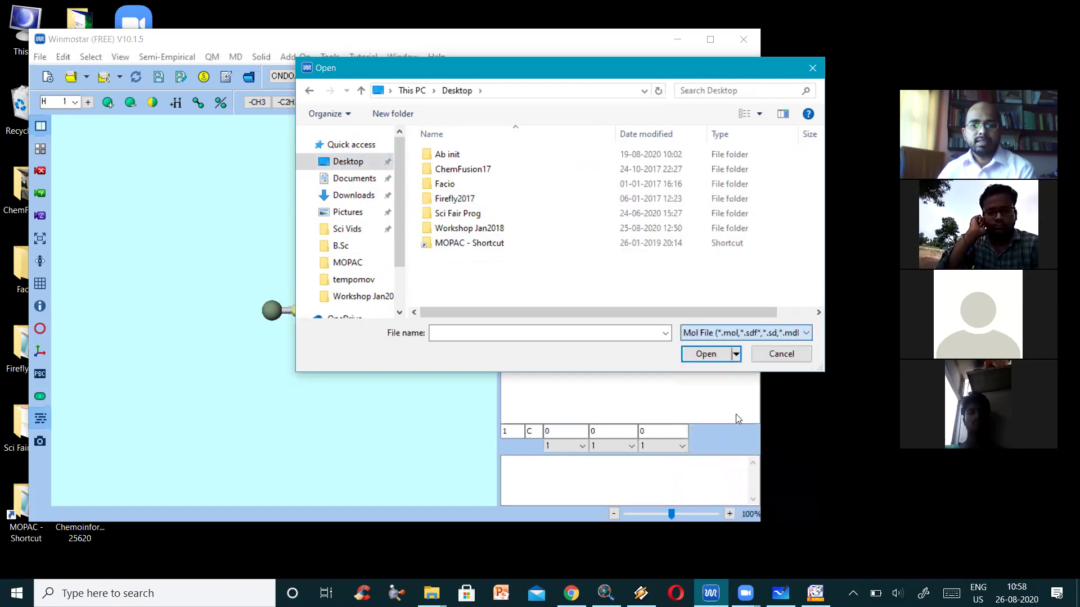
pyautogui.click(487, 248)
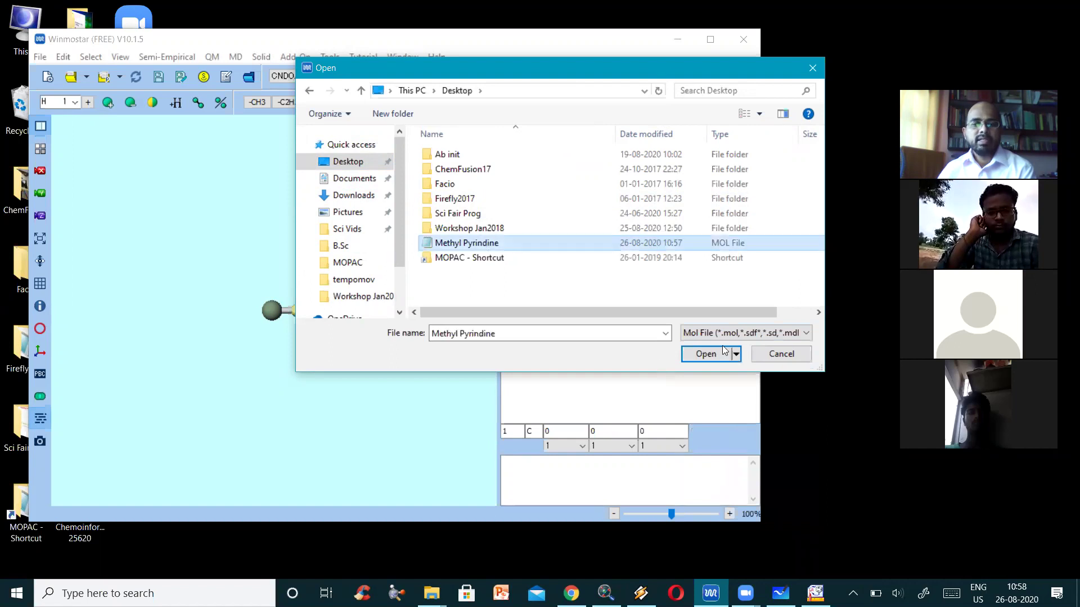
pyautogui.click(716, 352)
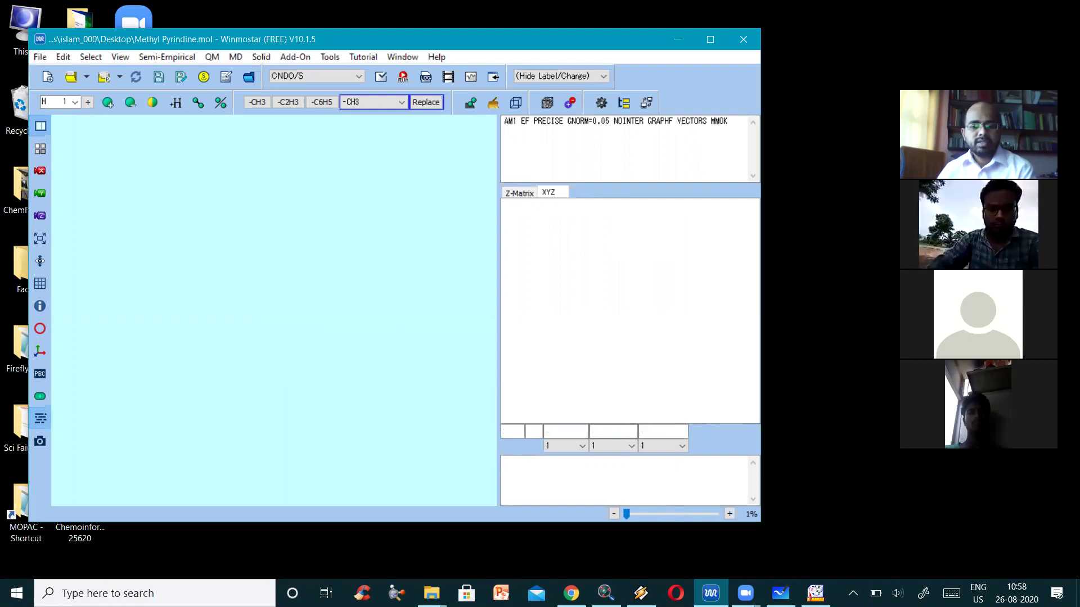
# - Switch to ChemSketch and save the structure again as an MDL Molfile [V3000], replacing Methyl Pyrindine.mol on the Desktop
pyautogui.hotkey('alt', 'Tab')
pyautogui.click(12, 24)
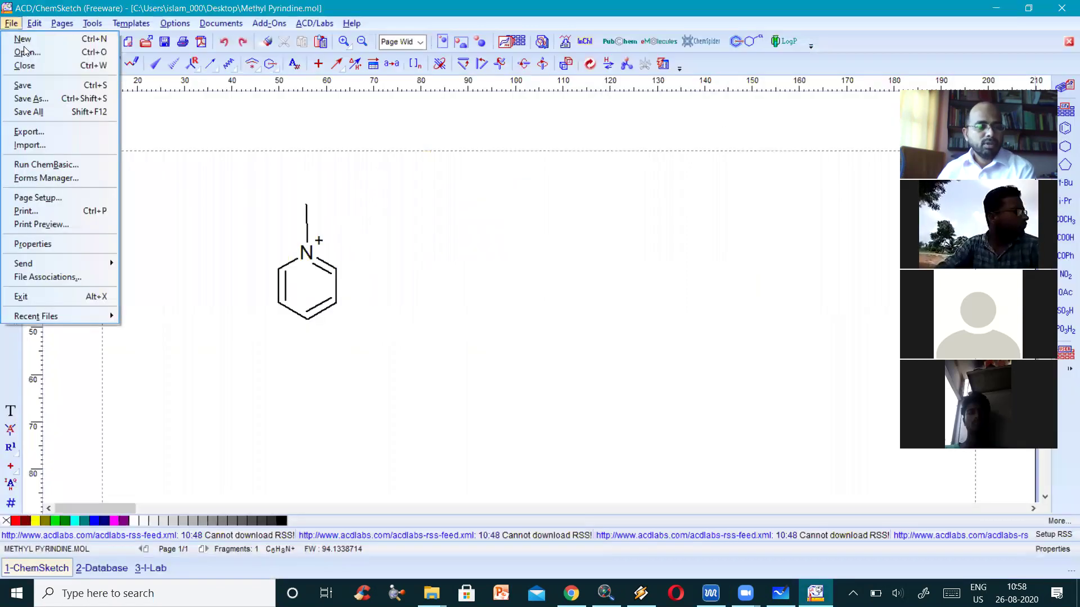
pyautogui.click(48, 99)
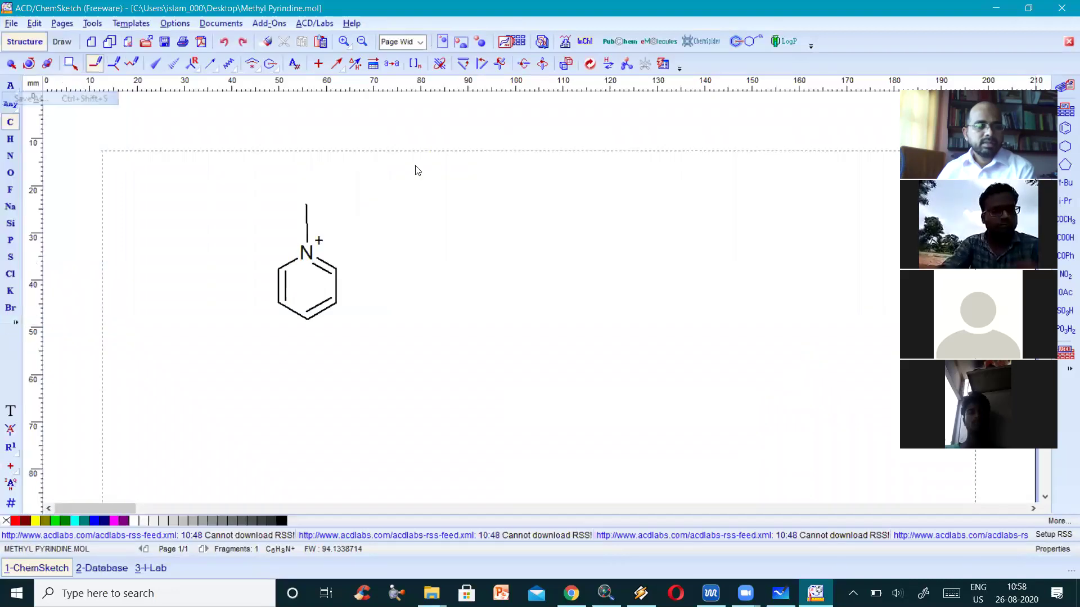
pyautogui.click(577, 411)
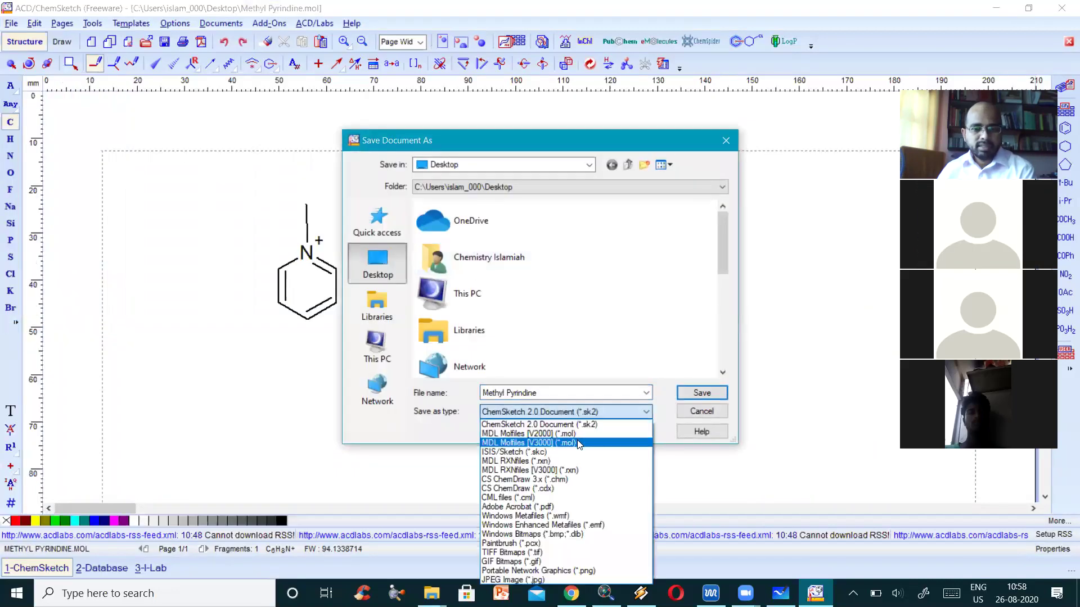
pyautogui.click(578, 444)
pyautogui.click(697, 394)
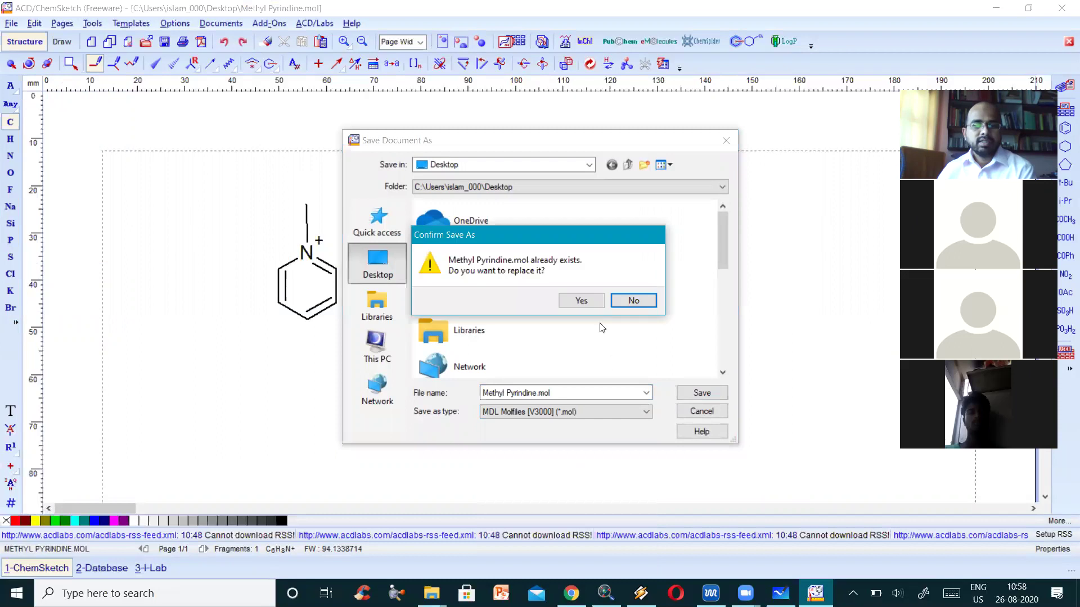
pyautogui.click(585, 298)
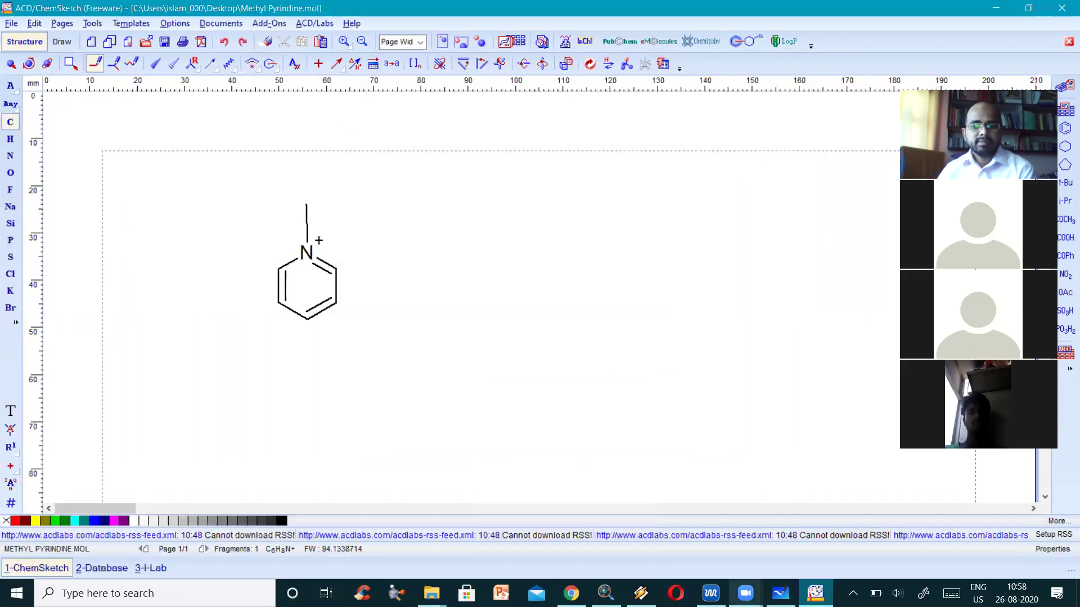
# - Switch to Winmostar and try to load the re-saved Methyl Pyrindine molfile from the Desktop
pyautogui.click(711, 594)
pyautogui.click(71, 74)
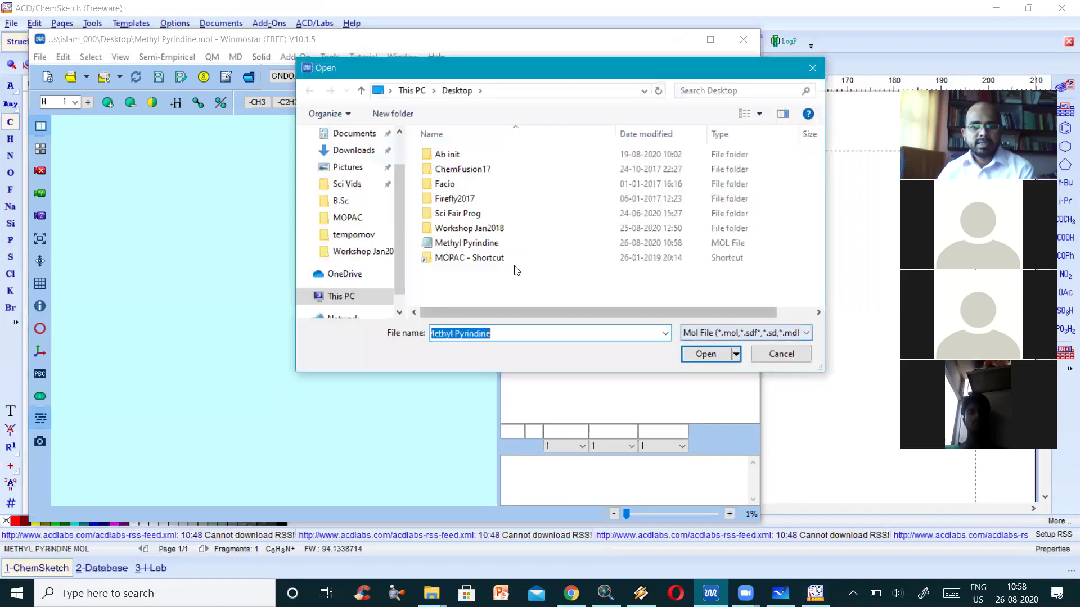
pyautogui.click(500, 243)
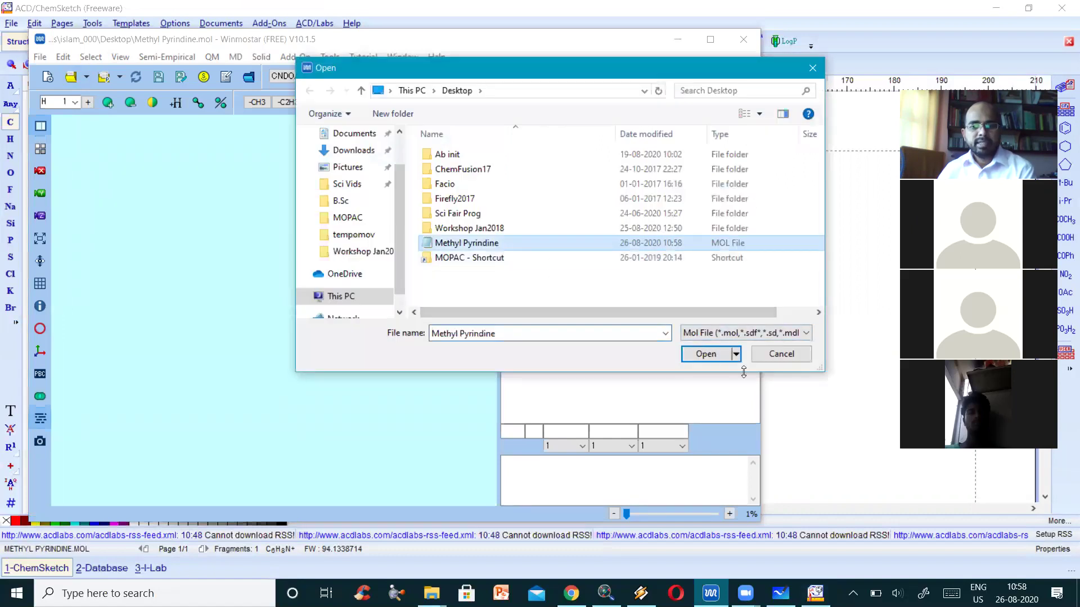
pyautogui.click(706, 354)
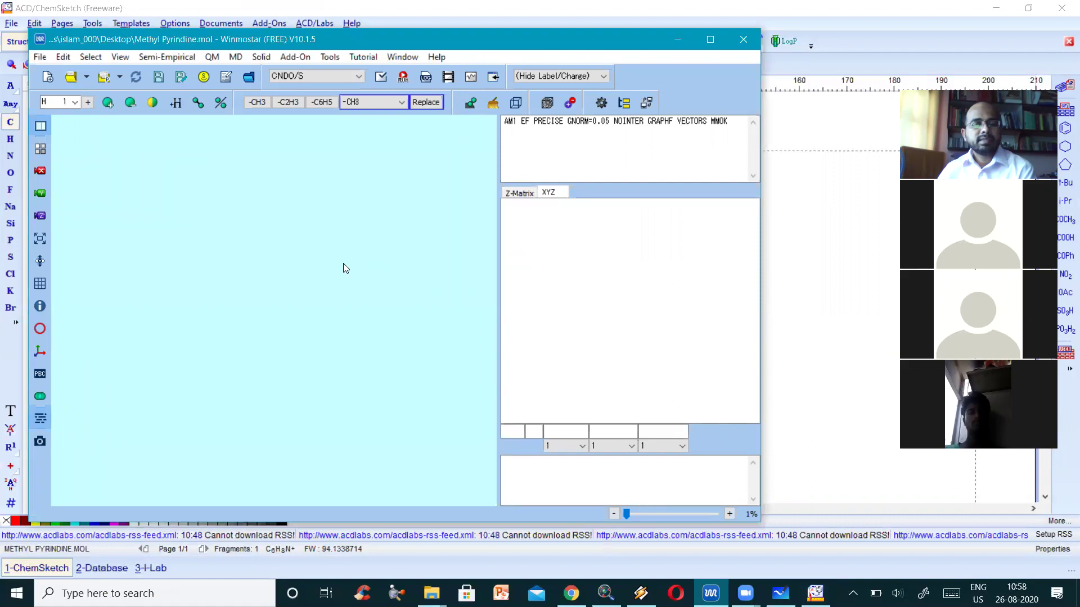
# - Switch back to ChemSketch and save the structure as an MDL Molfile [V2000], replacing Methyl Pyrindine.mol on the Desktop
pyautogui.click(816, 593)
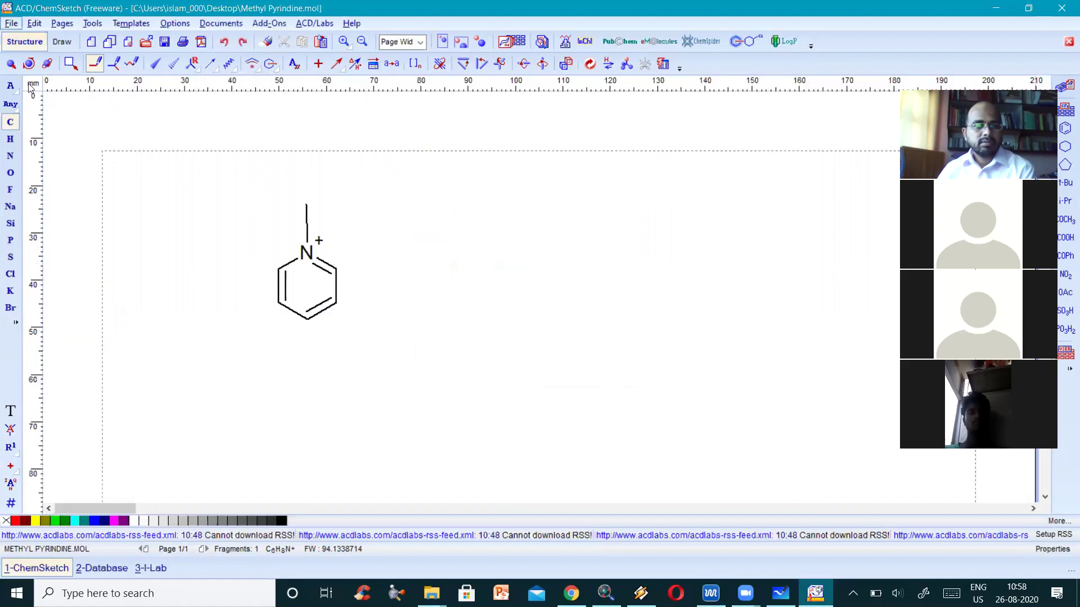
pyautogui.click(12, 23)
pyautogui.click(34, 97)
pyautogui.click(633, 415)
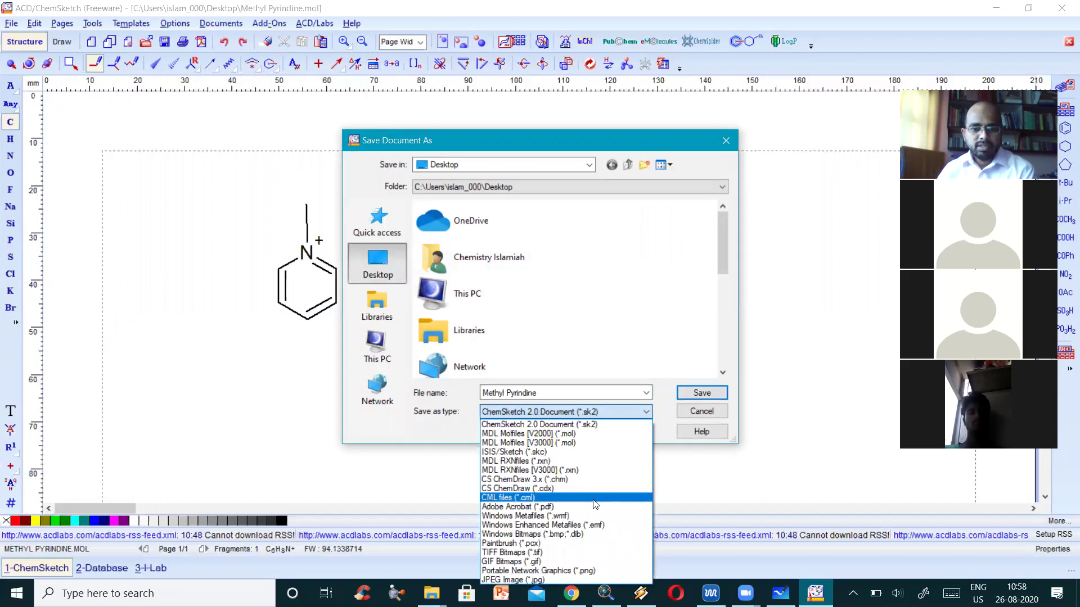
pyautogui.click(595, 436)
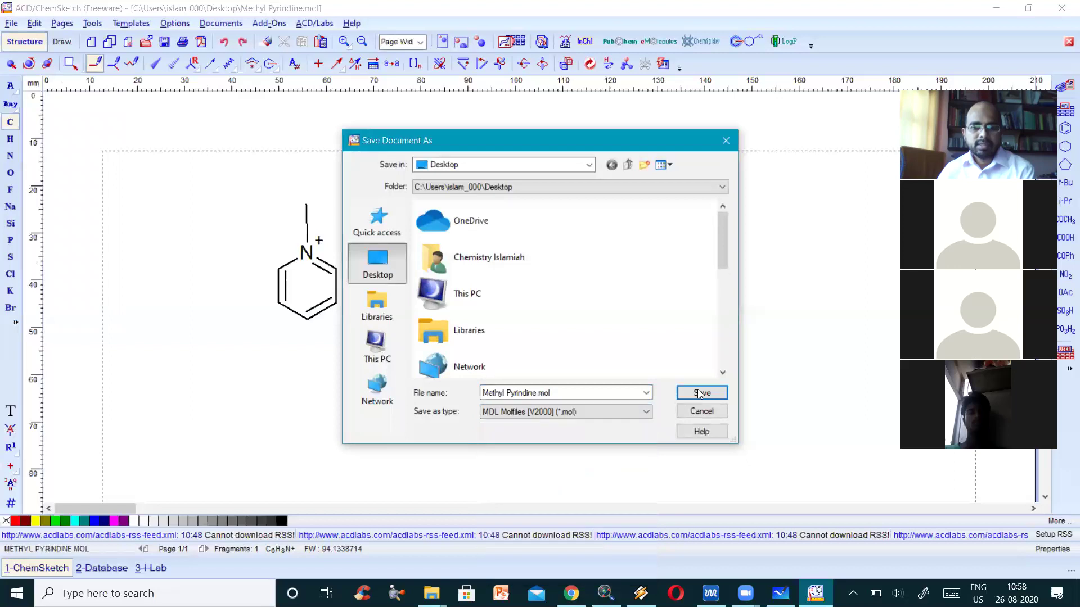
pyautogui.click(702, 392)
pyautogui.click(581, 301)
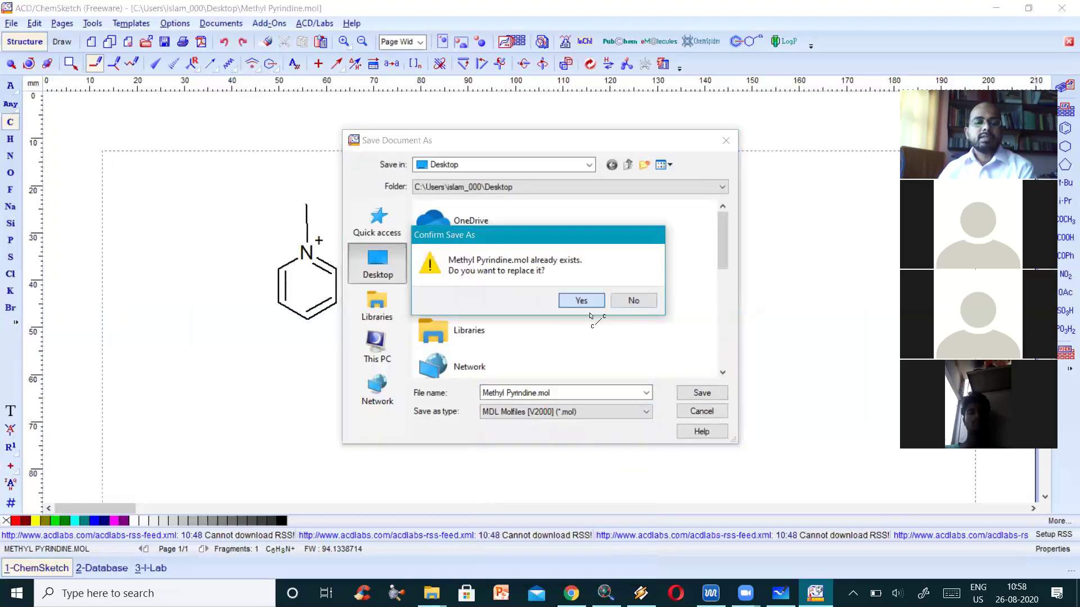
# - Switch to Winmostar and open the V2000 version of Methyl Pyrindine.mol from the Desktop
pyautogui.moveTo(746, 593)
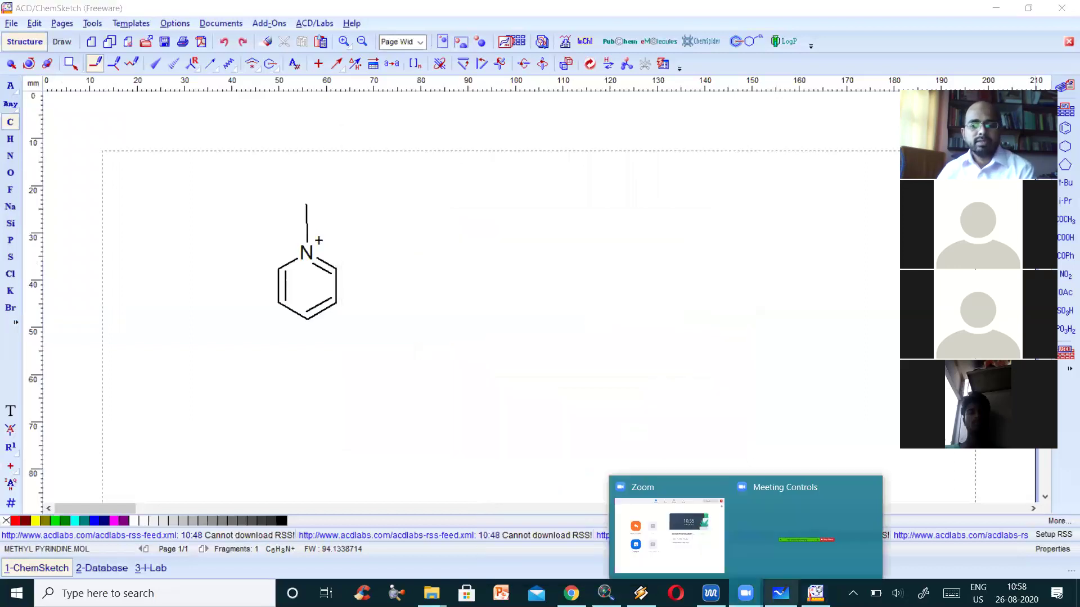
pyautogui.click(711, 593)
pyautogui.click(48, 58)
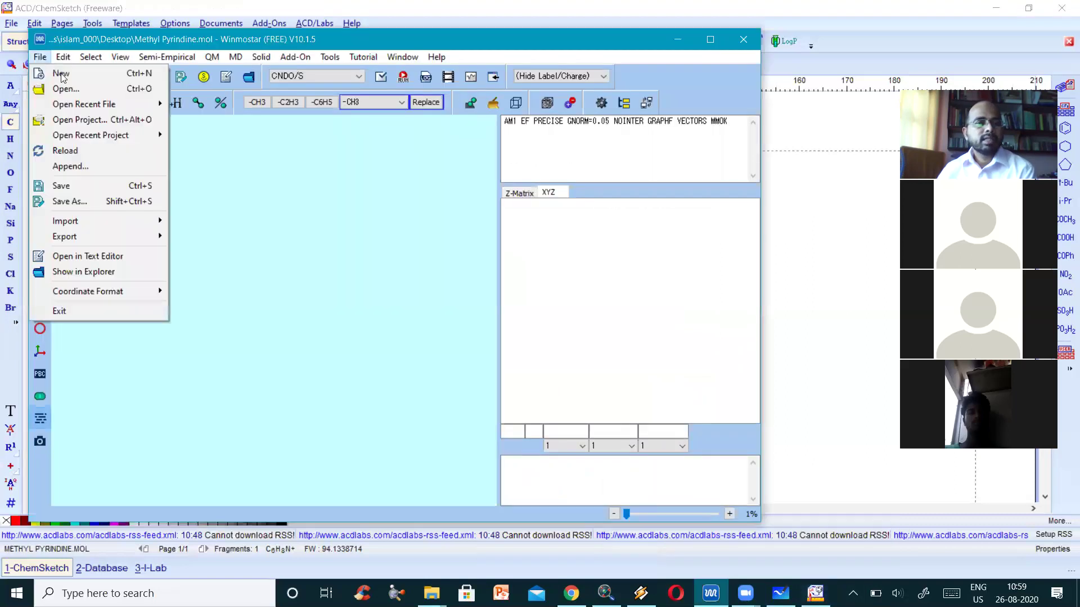
pyautogui.click(59, 90)
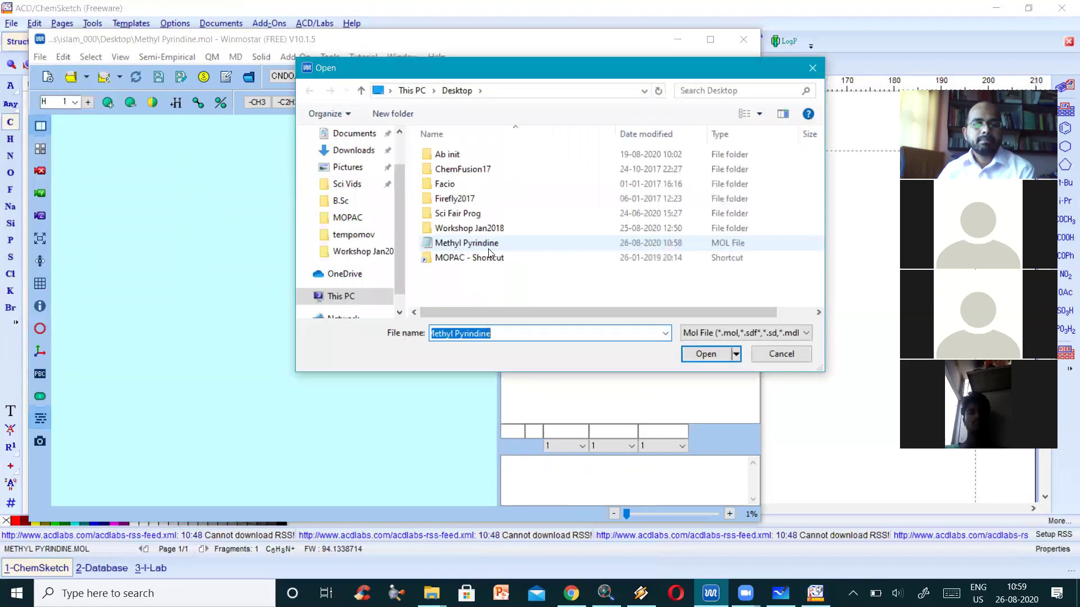
pyautogui.doubleClick(487, 249)
pyautogui.scroll(-1, 393, 270)
pyautogui.scroll(2, 399, 276)
pyautogui.scroll(-2, 409, 274)
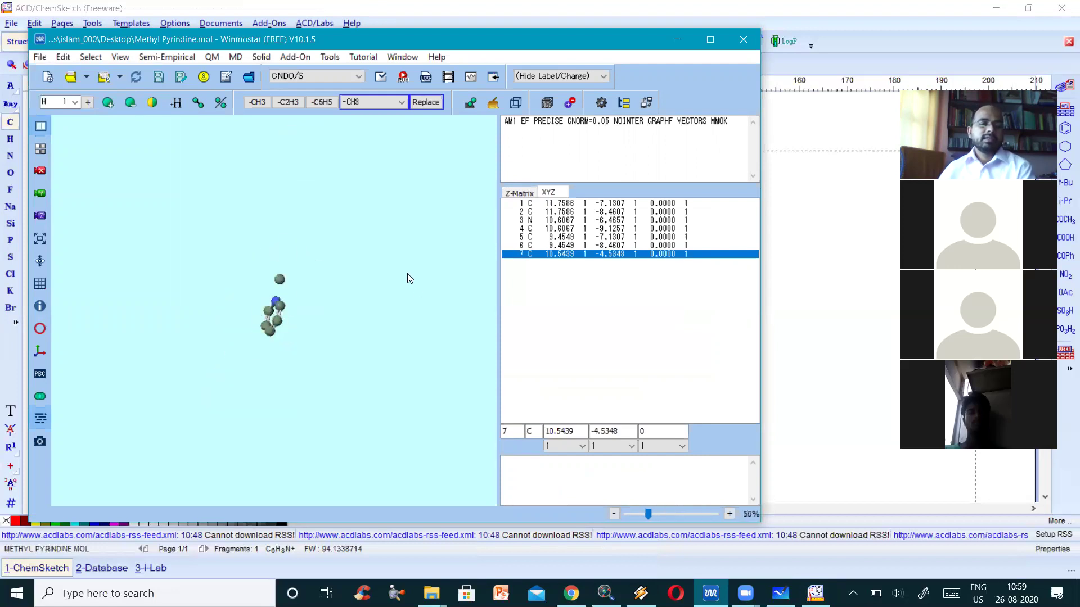
pyautogui.scroll(3, 407, 282)
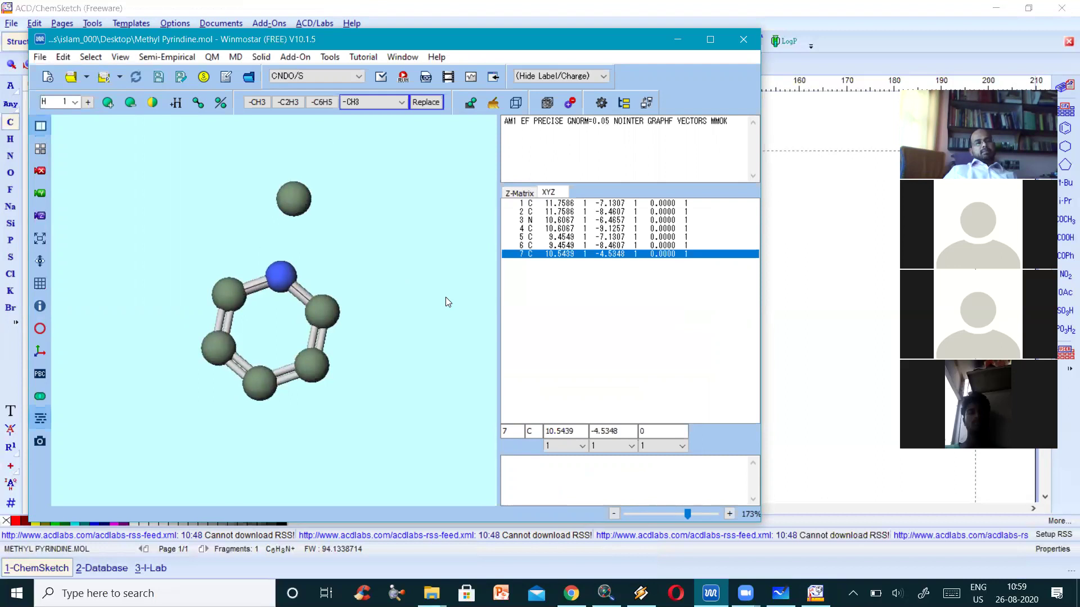
# - Add hydrogens to the loaded Methyl Pyrindine model and inspect the result from another angle
pyautogui.click(171, 106)
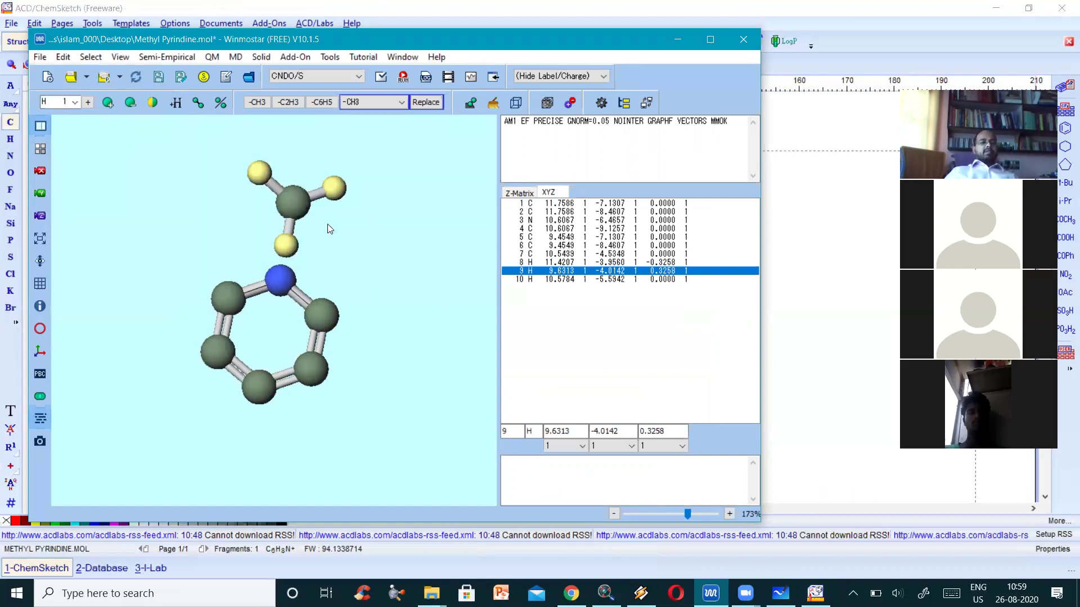
pyautogui.scroll(-6, 358, 261)
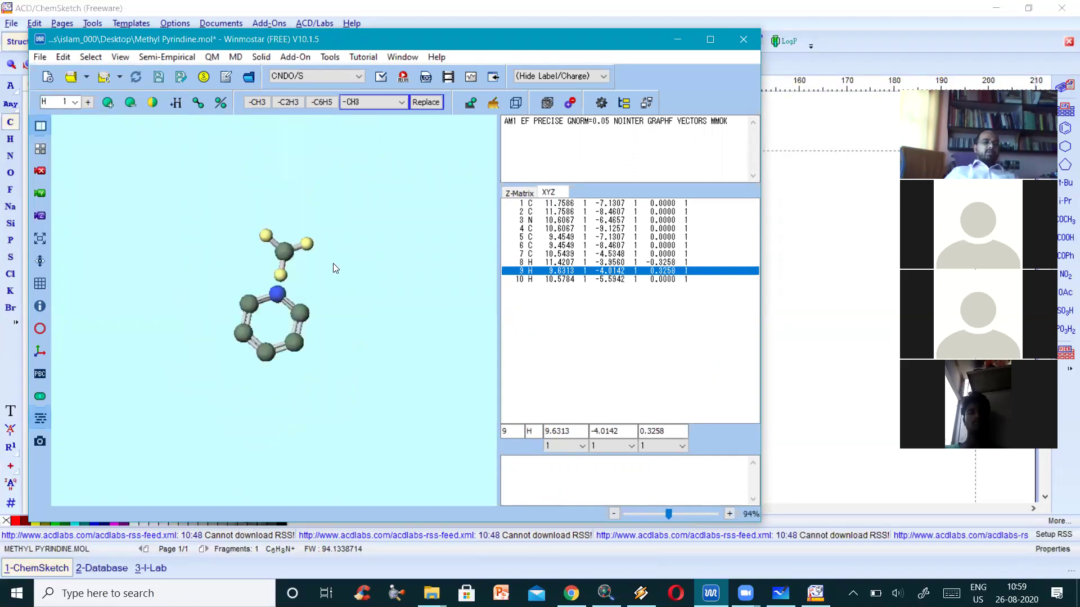
pyautogui.moveTo(301, 253); pyautogui.dragTo(371, 260)
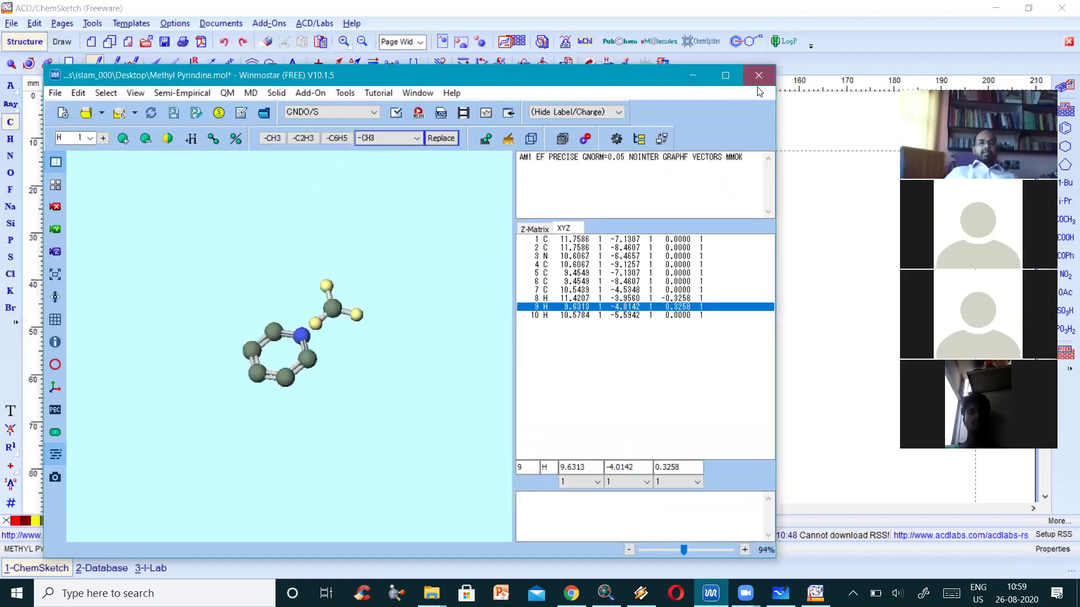
pyautogui.click(758, 74)
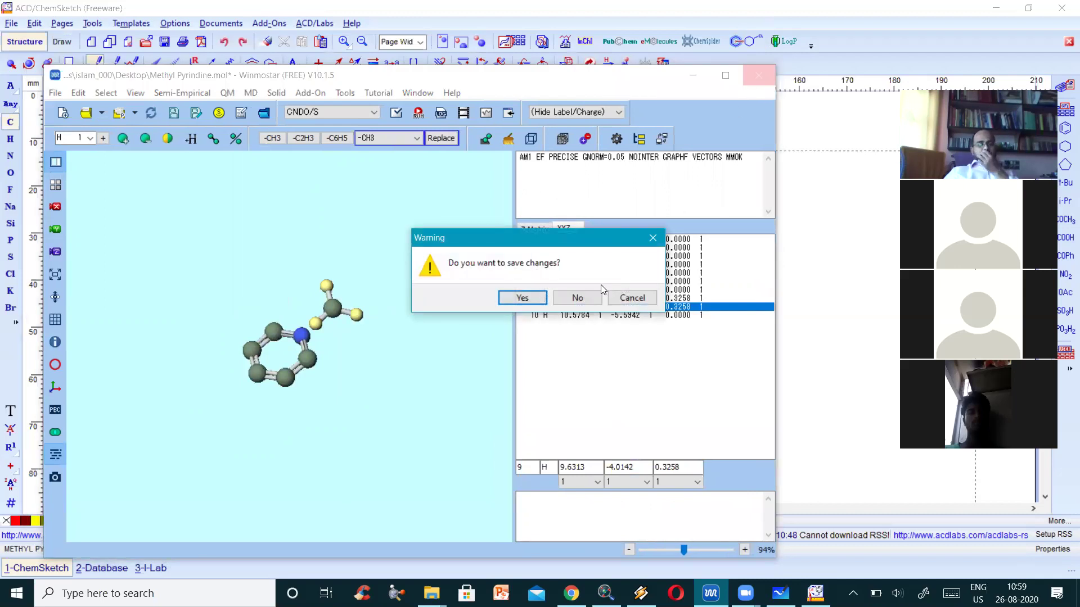
pyautogui.click(630, 298)
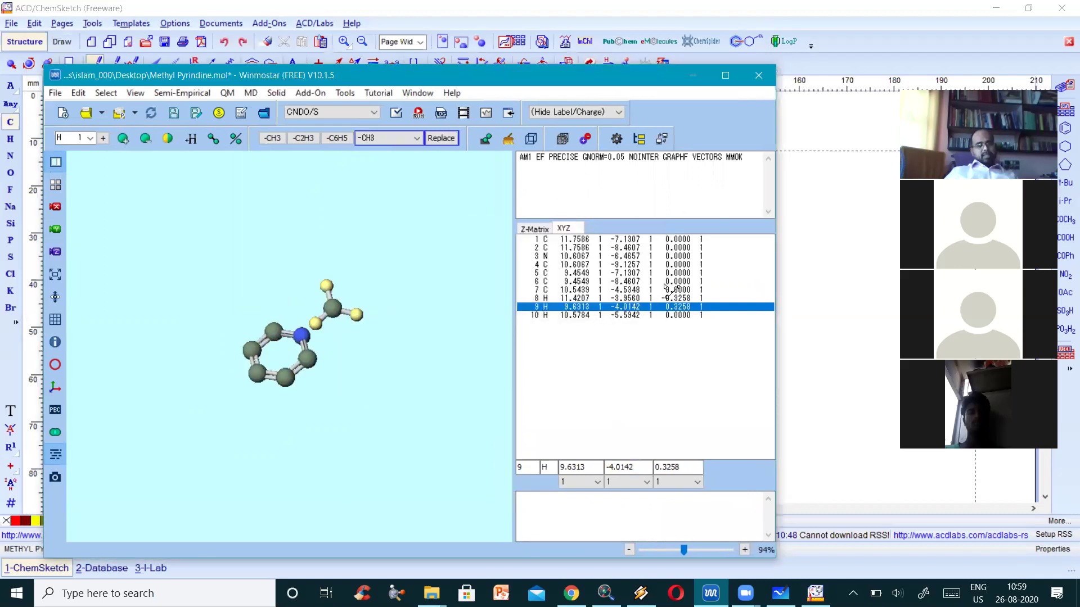
# - Leave Winmostar and open the [5]Circulene OUT file from the Facio folder inside Firefly2017 in a maximised Chemcraft window
pyautogui.click(996, 8)
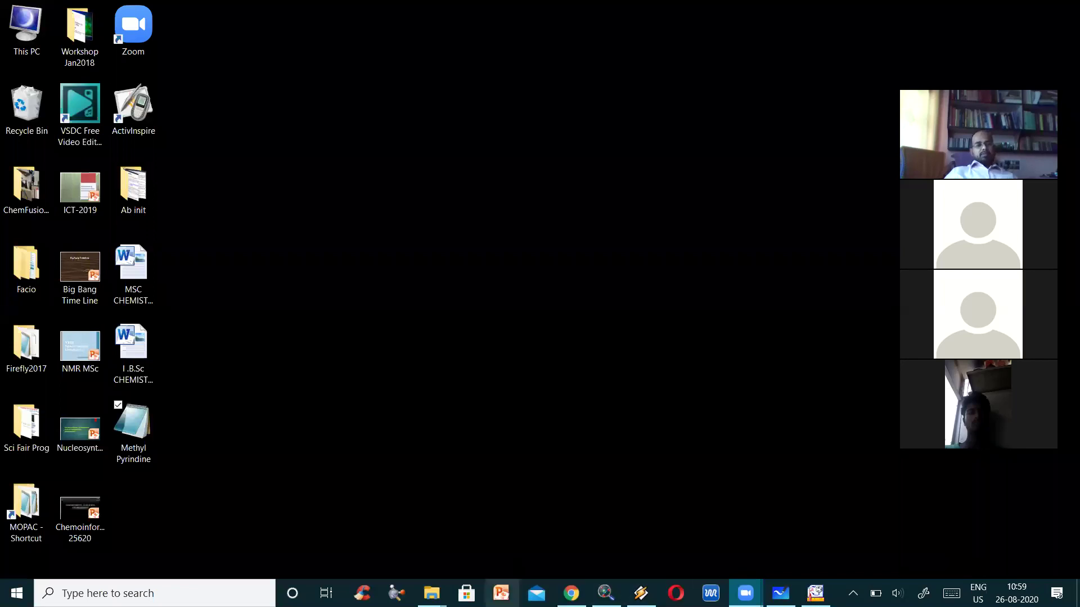
pyautogui.moveTo(431, 593)
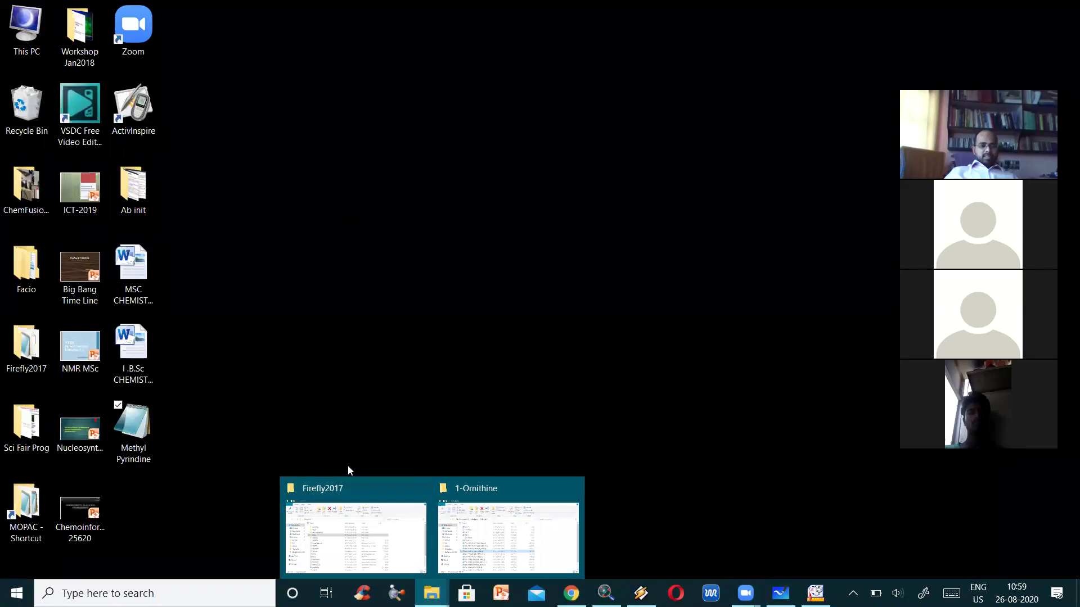
pyautogui.click(359, 525)
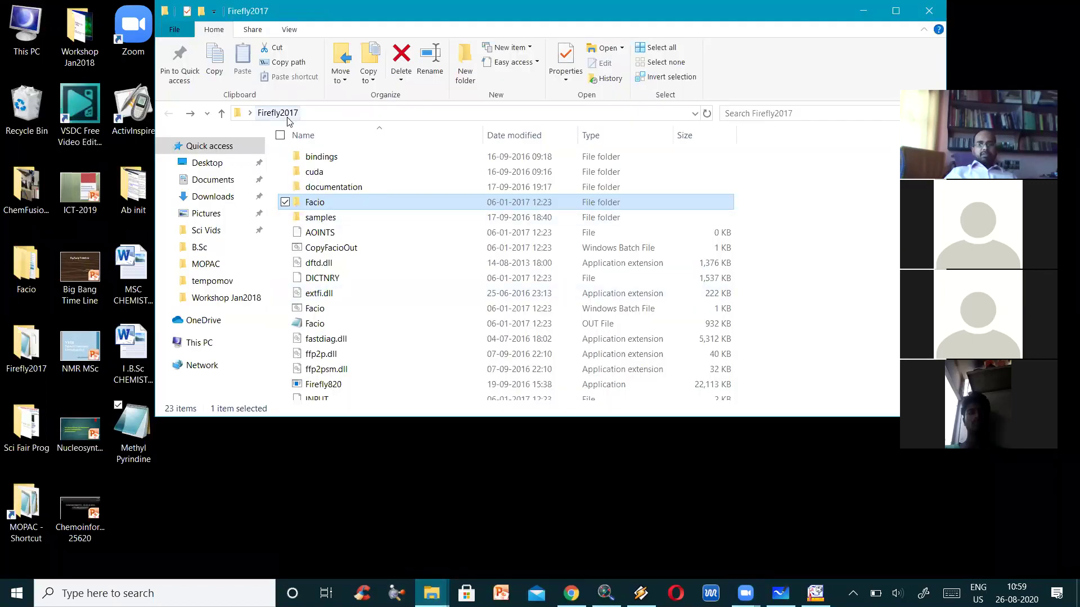
pyautogui.doubleClick(328, 206)
pyautogui.click(322, 176)
pyautogui.rightClick(322, 174)
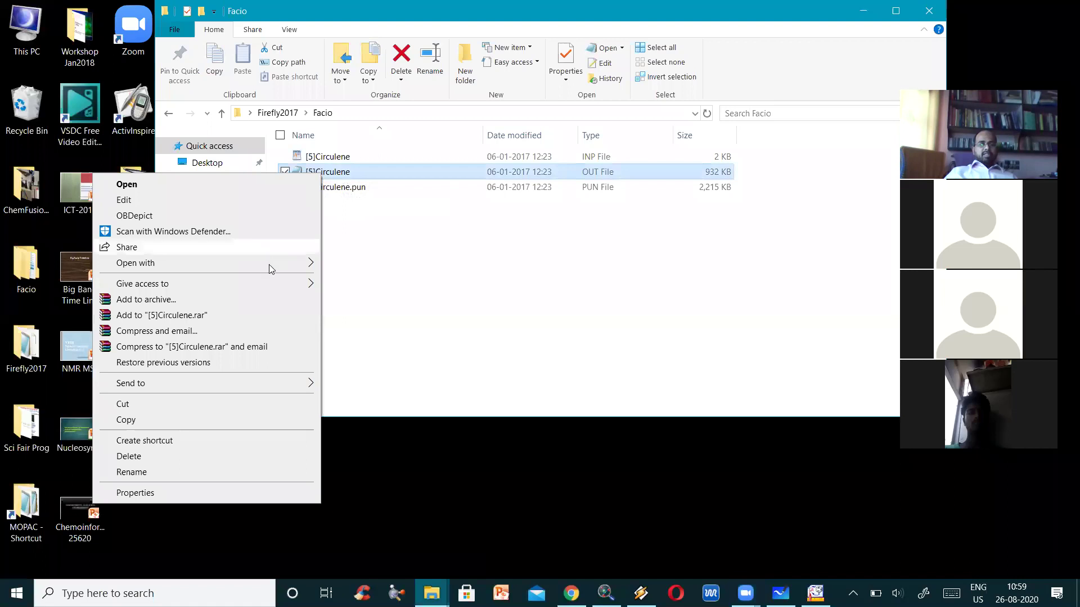
pyautogui.moveTo(272, 270)
pyautogui.click(360, 265)
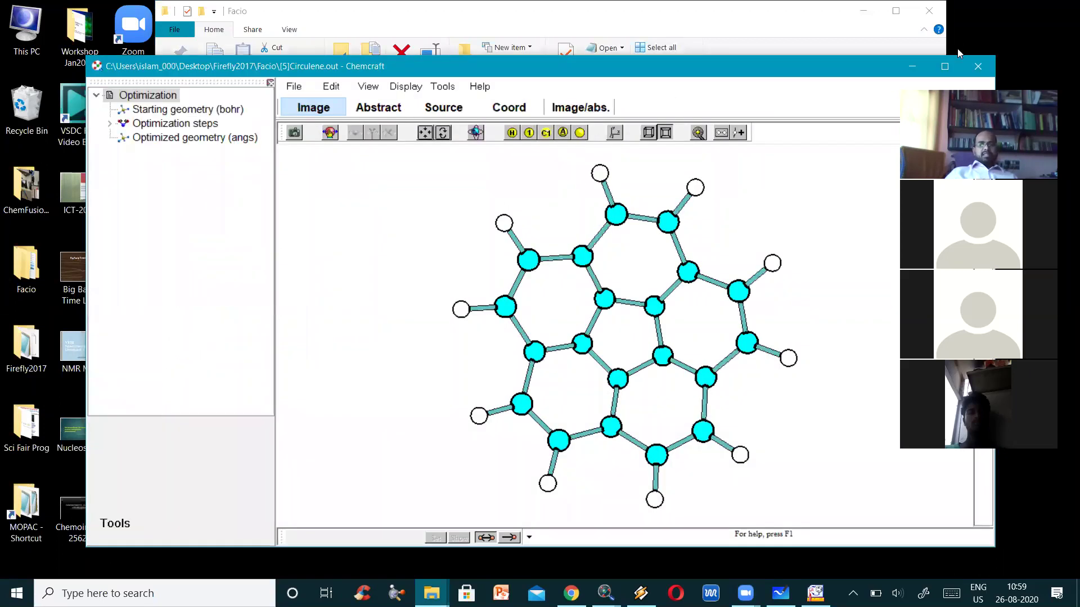
pyautogui.click(944, 68)
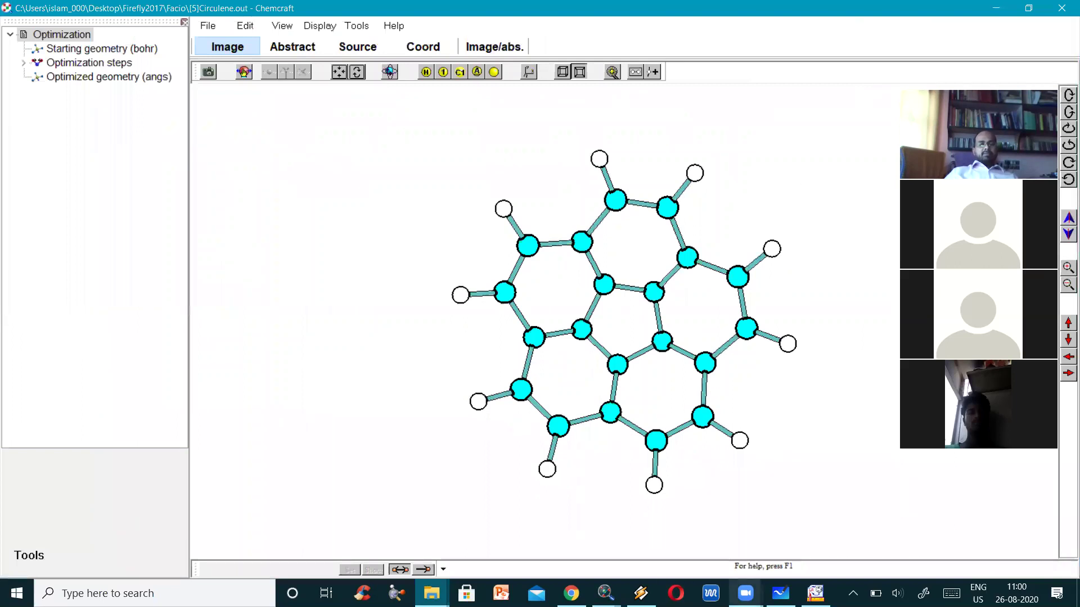
# - Bring up the Facio folder to review the [5]Circulene files, and return to Chemcraft
pyautogui.moveTo(431, 593)
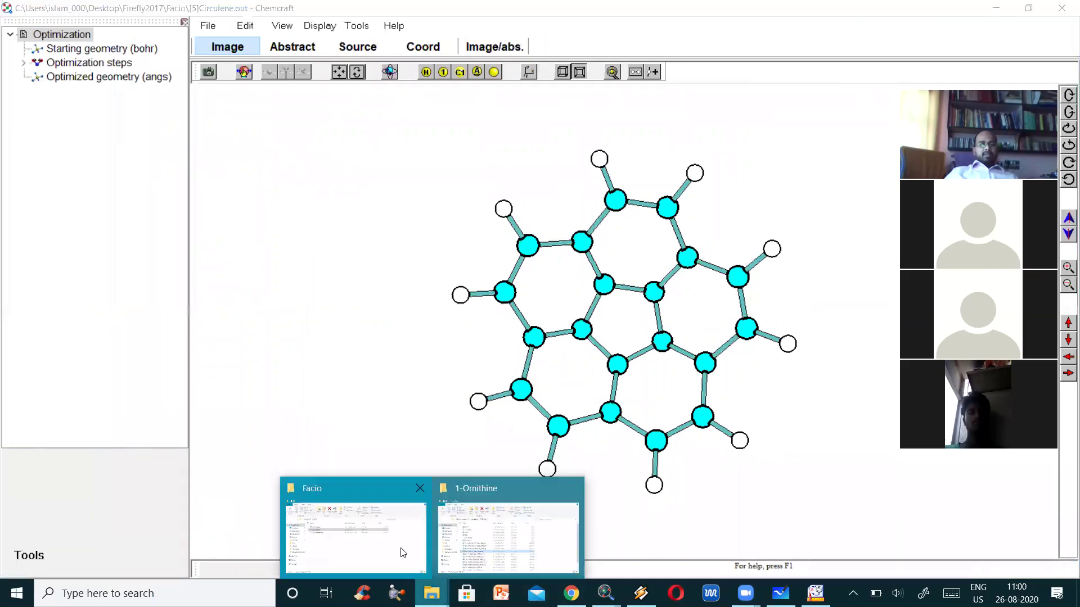
pyautogui.click(402, 551)
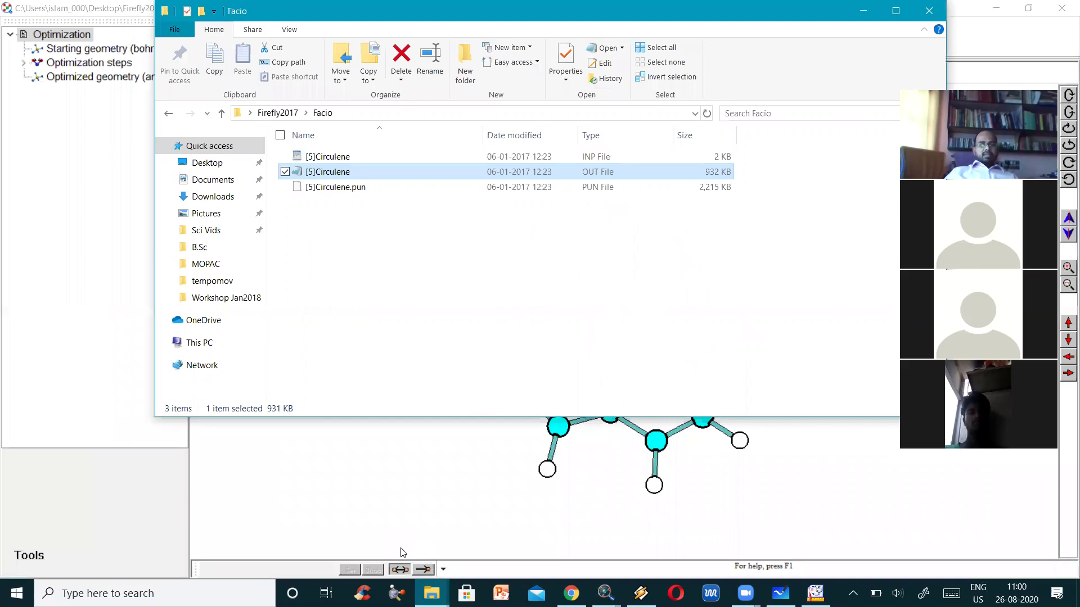
pyautogui.click(863, 11)
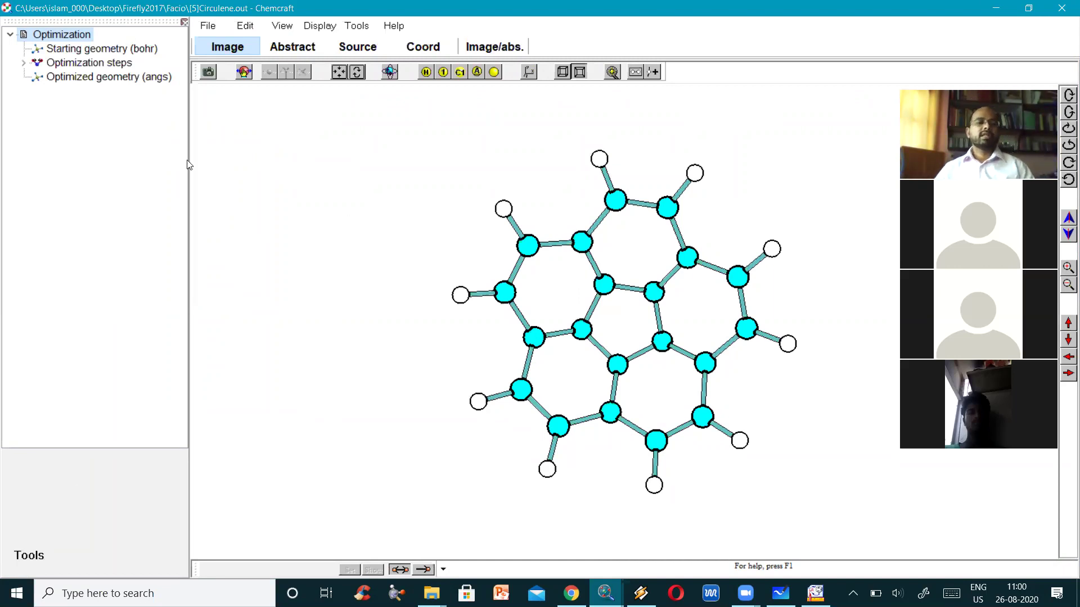
# - View the starting geometry of [5]Circulene and go through its optimization steps 1 to 5
pyautogui.click(90, 50)
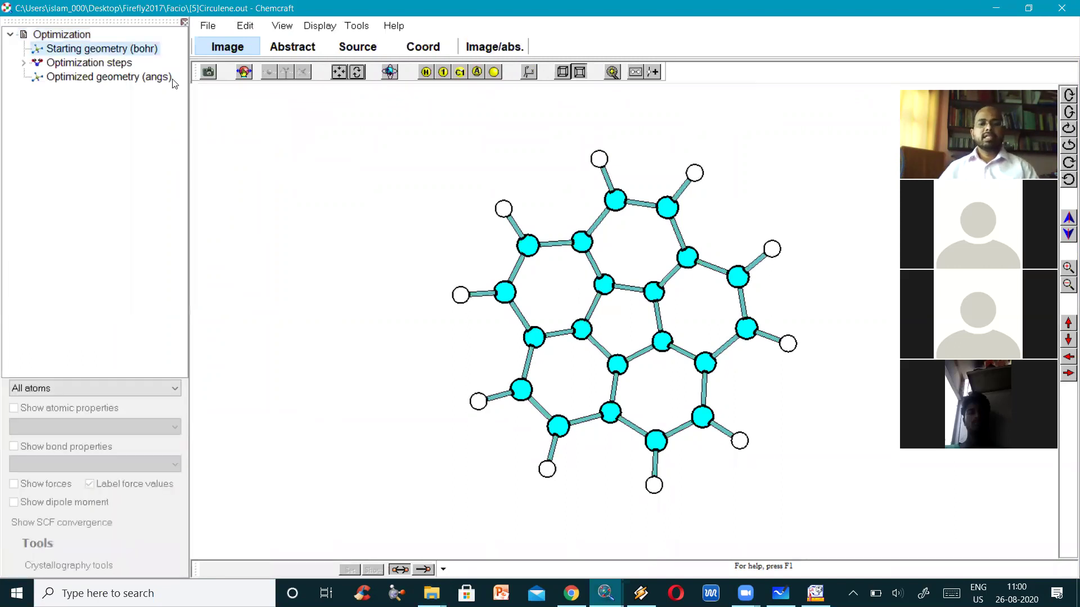
pyautogui.click(24, 63)
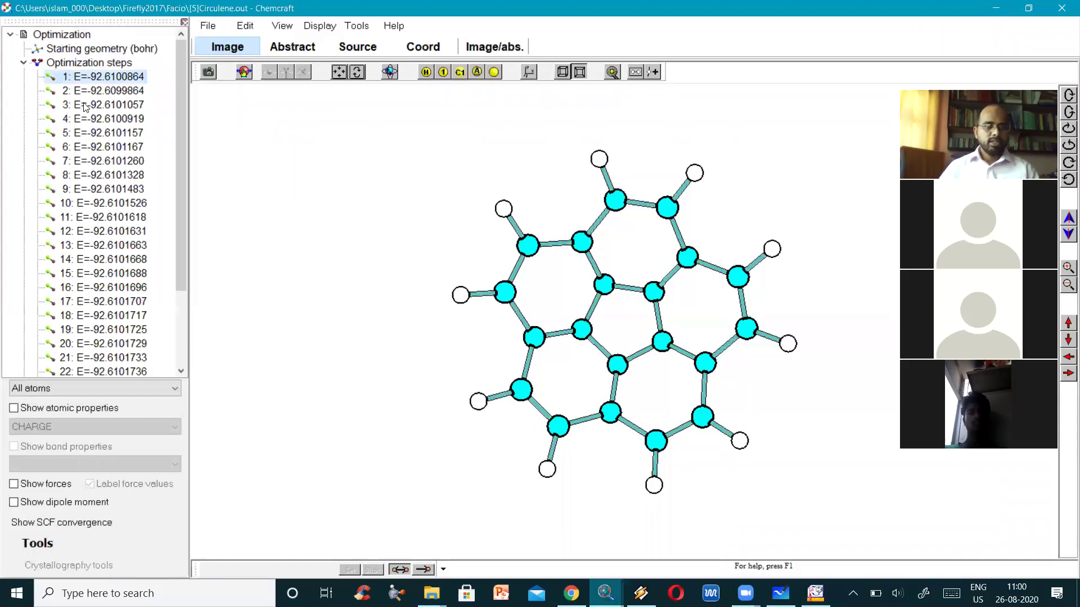
pyautogui.press('Down')
pyautogui.press('Down')
pyautogui.press('Down')
pyautogui.press('Down')
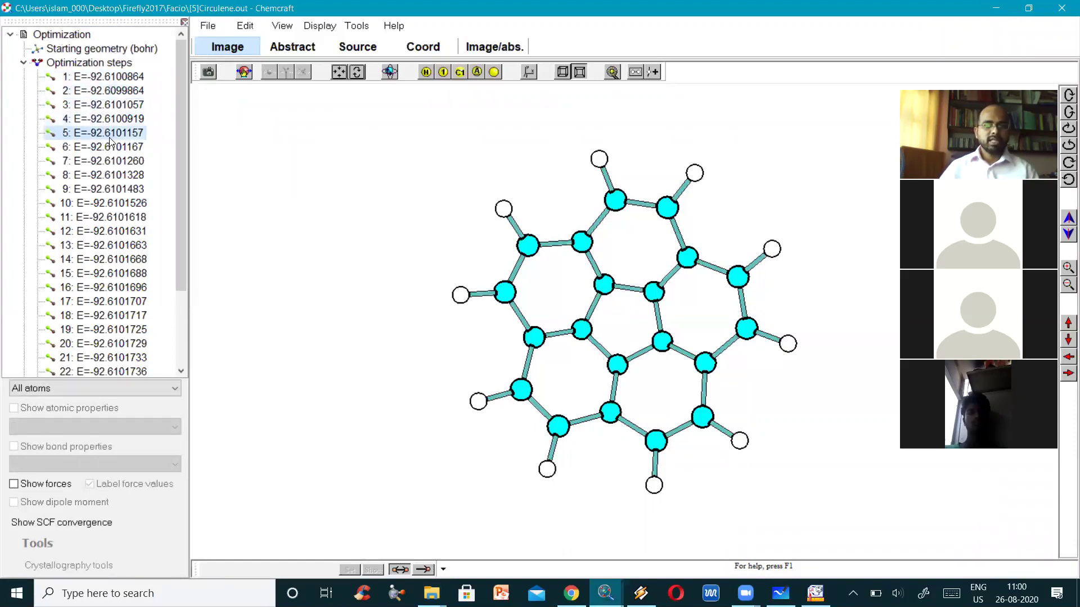
# - Select the optimized geometry and display its dipole moment, rotating the molecule to see the vector
pyautogui.scroll(-2, 113, 147)
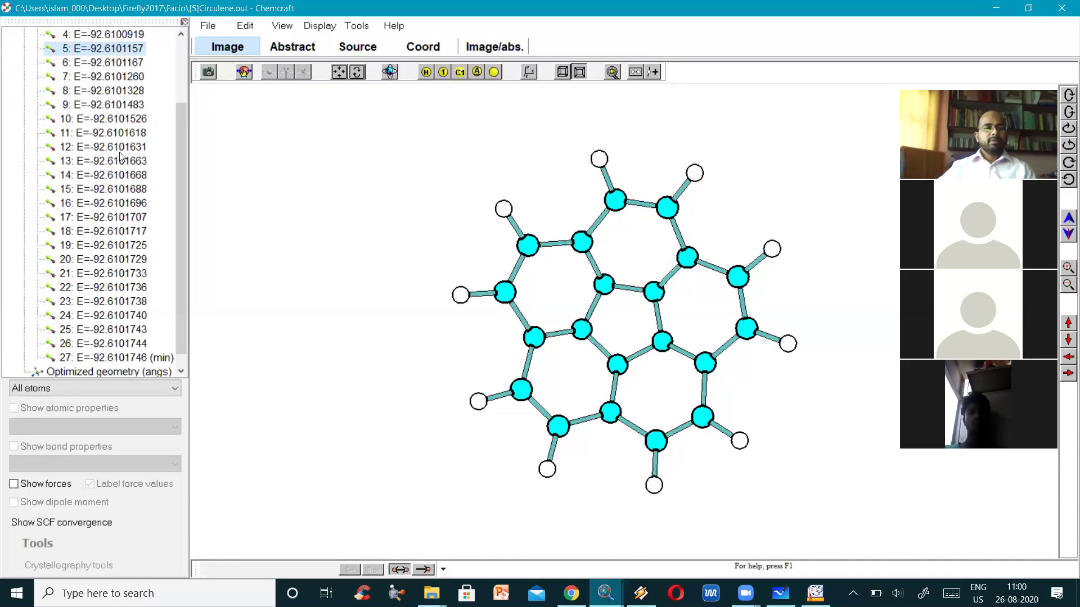
pyautogui.scroll(-1, 96, 302)
pyautogui.click(90, 357)
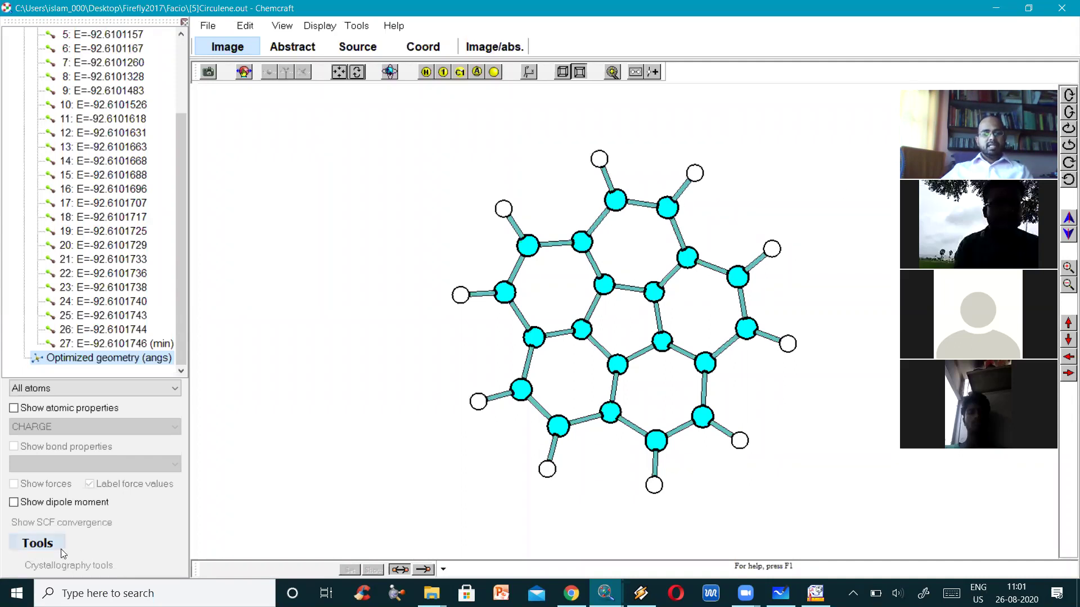
pyautogui.click(68, 507)
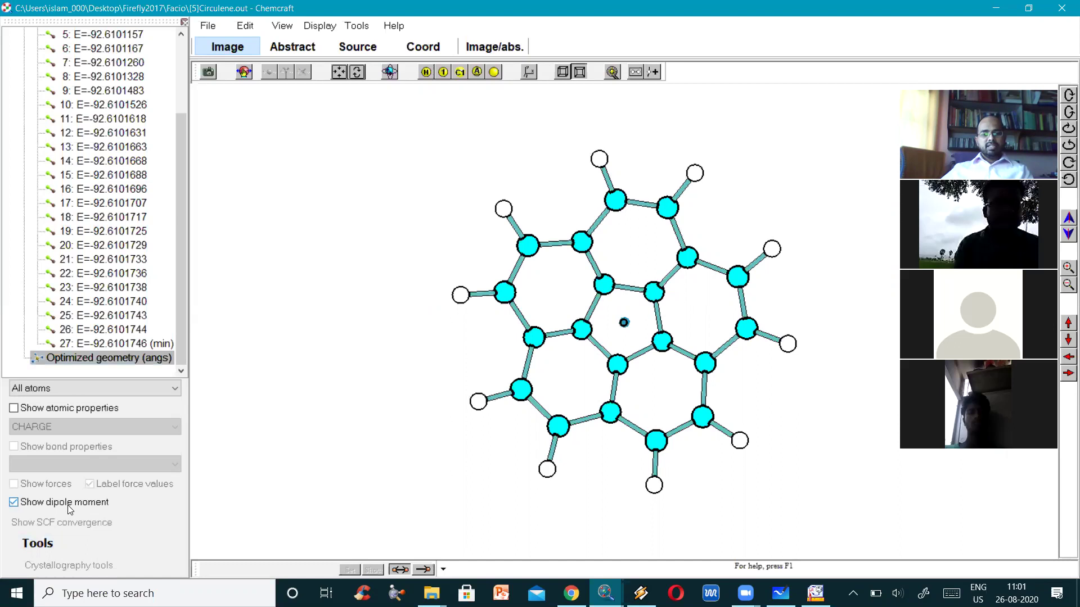
pyautogui.moveTo(747, 250); pyautogui.dragTo(645, 406)
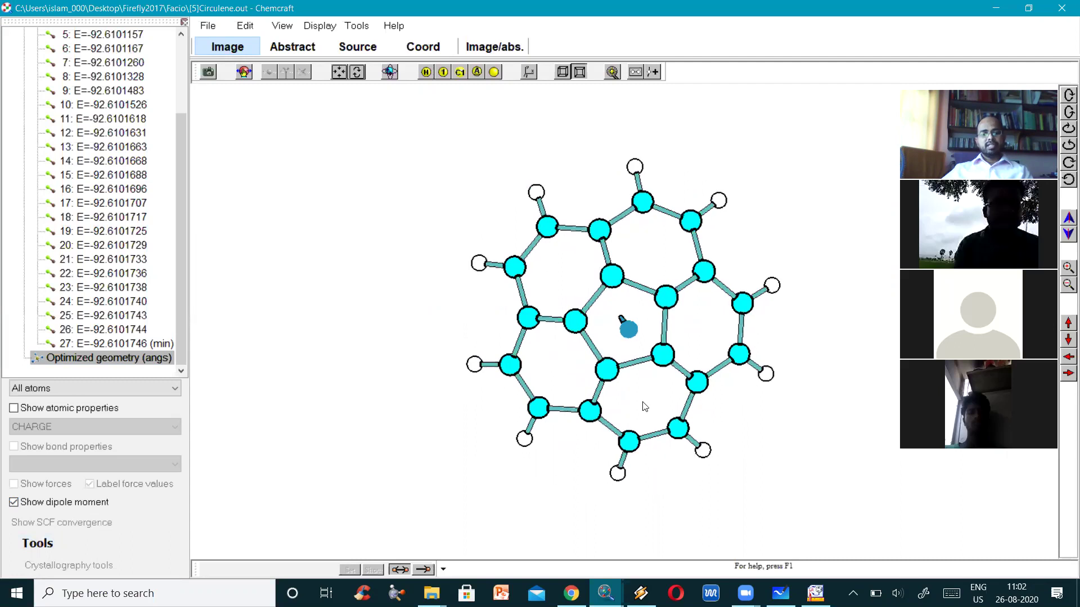
# - Hide the dipole moment and label all atoms with the CHARGE atomic property, enlarged enough to read
pyautogui.click(56, 502)
pyautogui.click(67, 408)
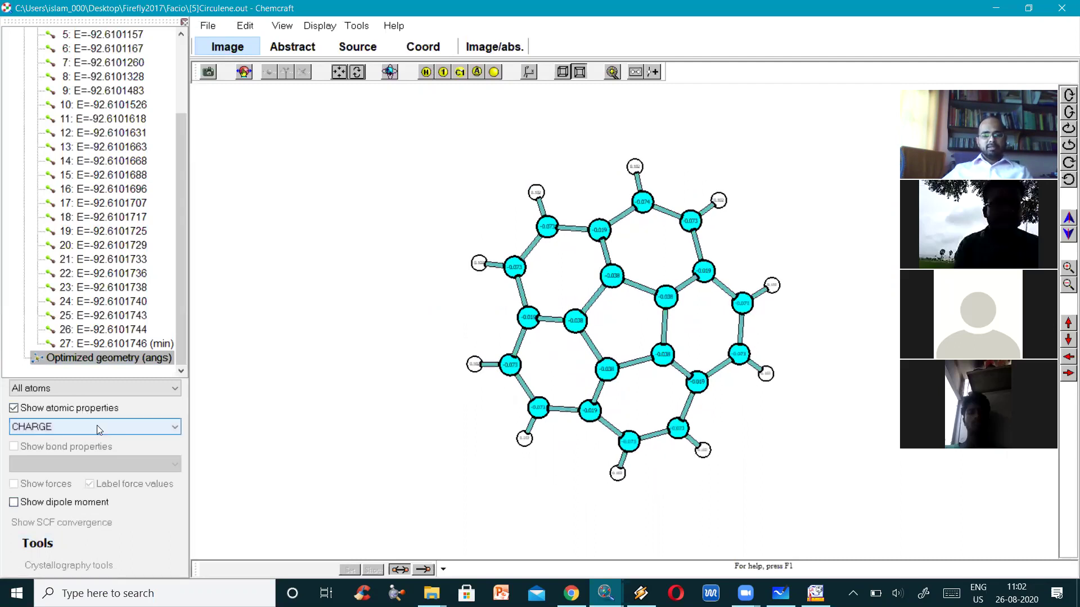
pyautogui.click(97, 426)
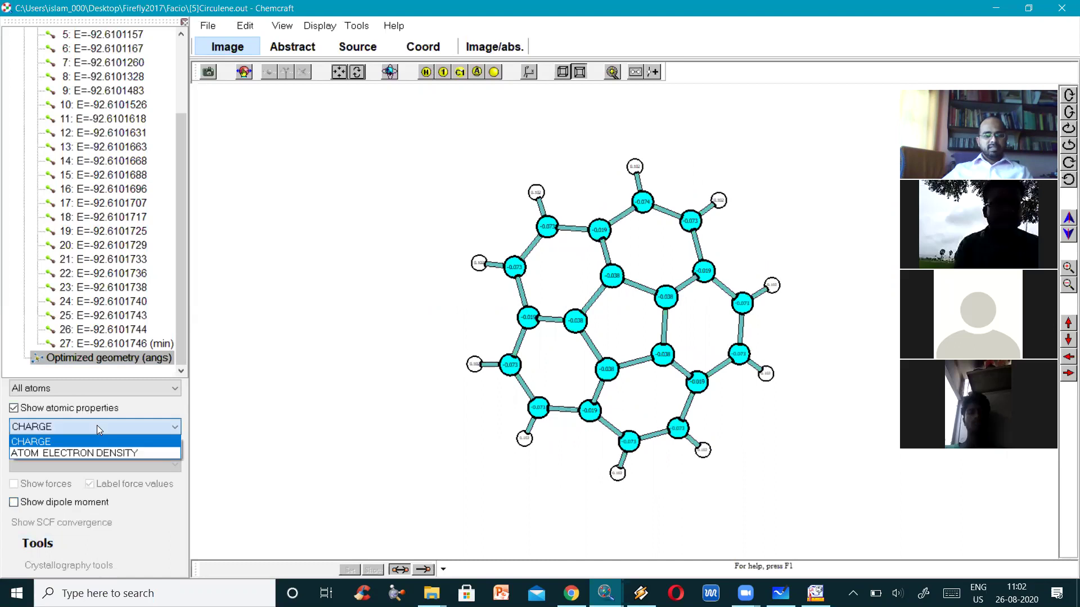
pyautogui.click(684, 342)
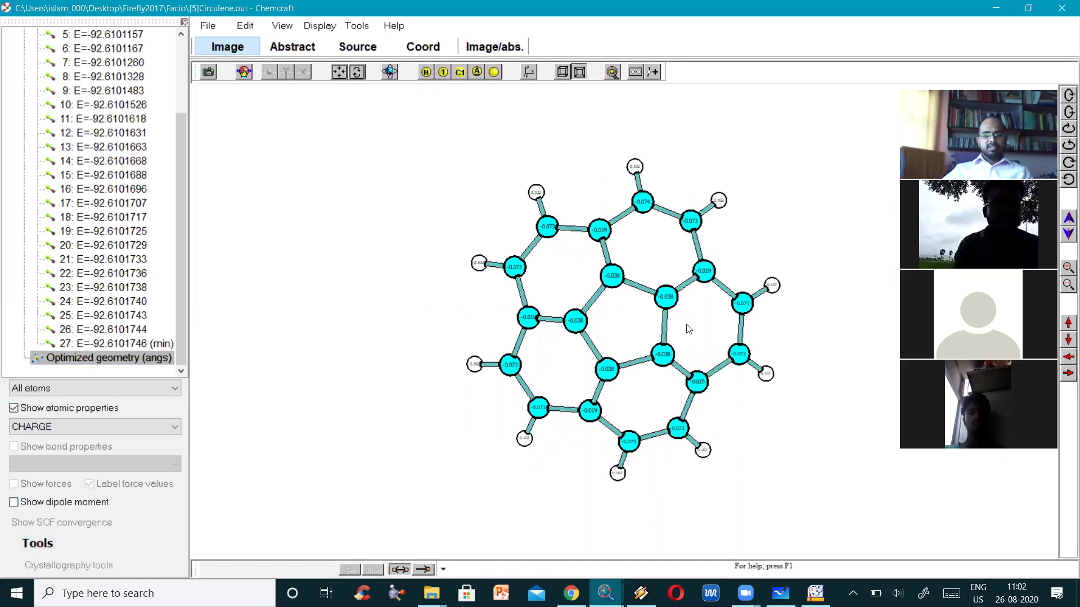
pyautogui.scroll(5, 704, 329)
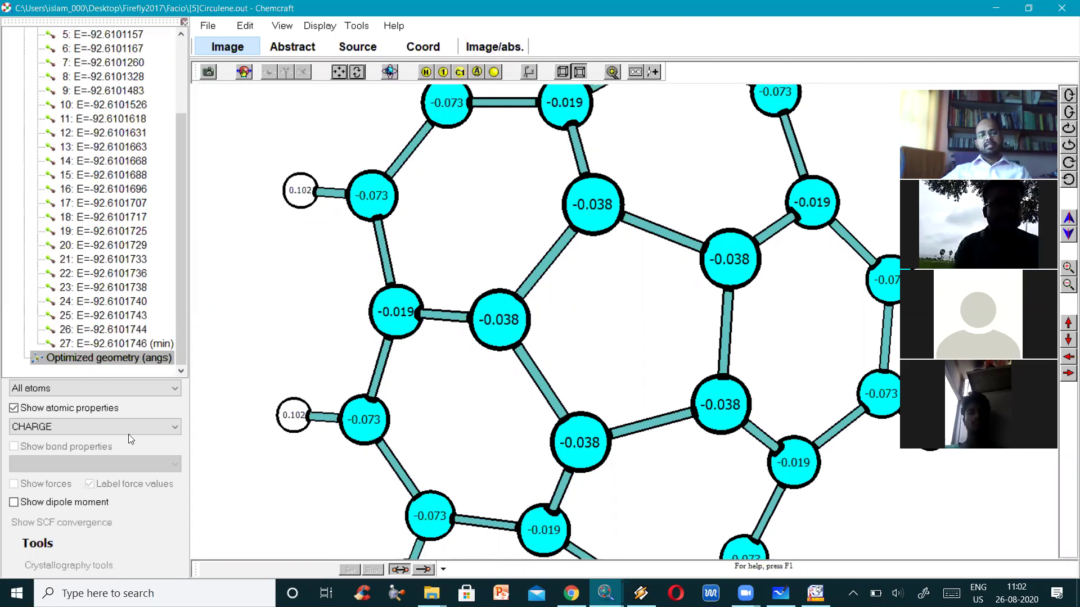
# - Change the displayed atomic property to ATOM ELECTRON DENSITY
pyautogui.click(103, 429)
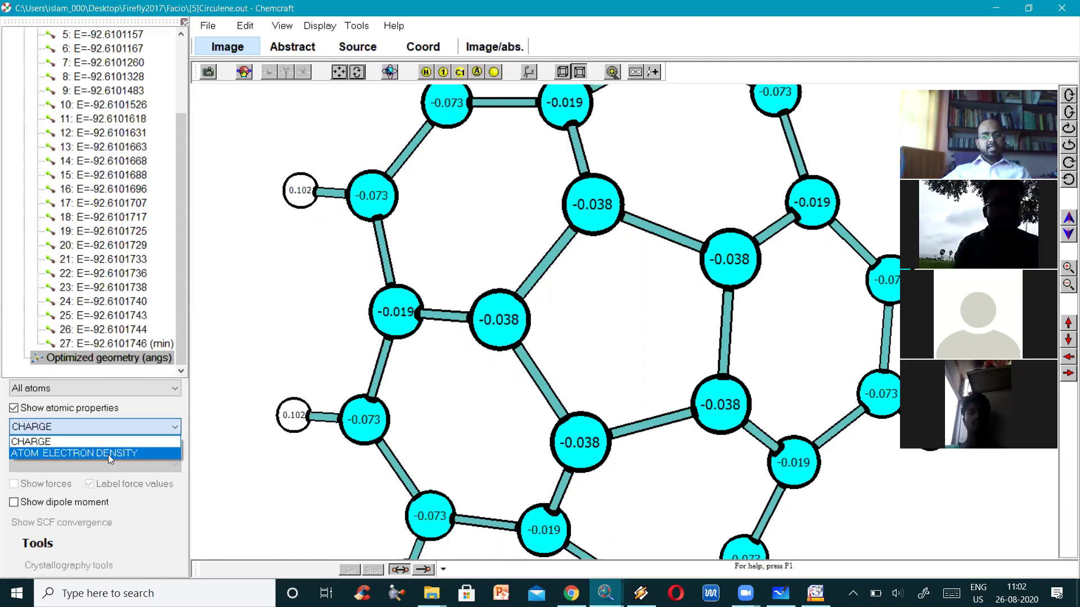
pyautogui.click(109, 452)
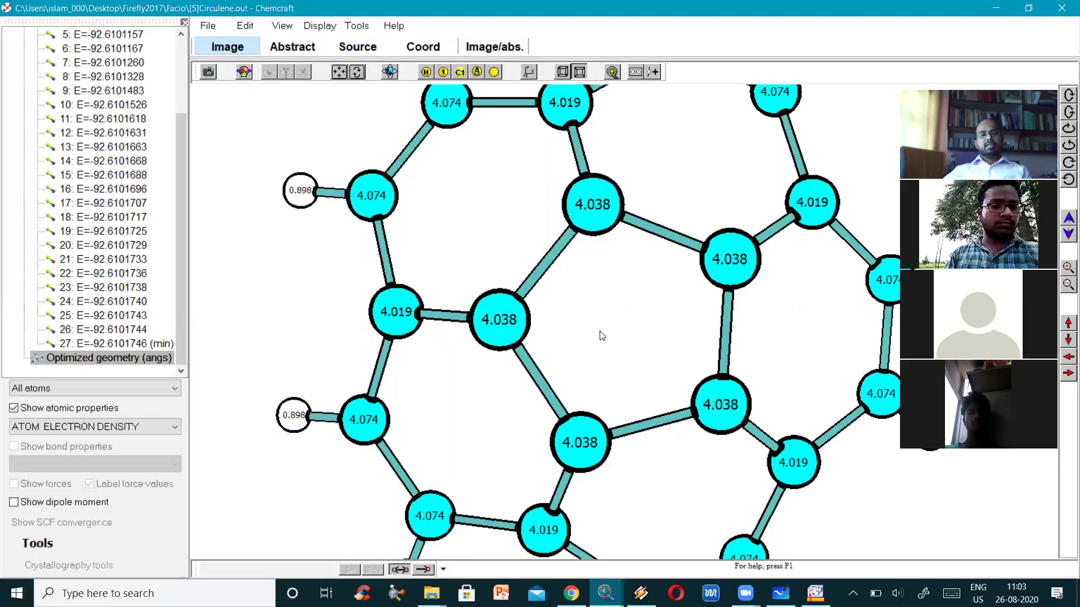
pyautogui.scroll(-2, 602, 336)
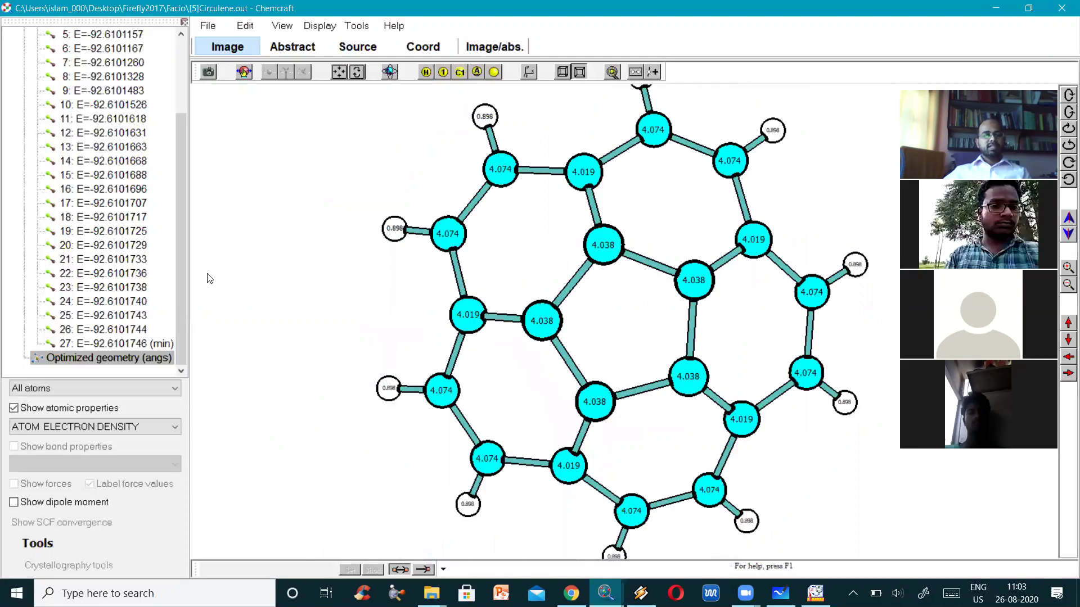
# - Show the atomic properties table for CHARGE and update its values
pyautogui.click(41, 546)
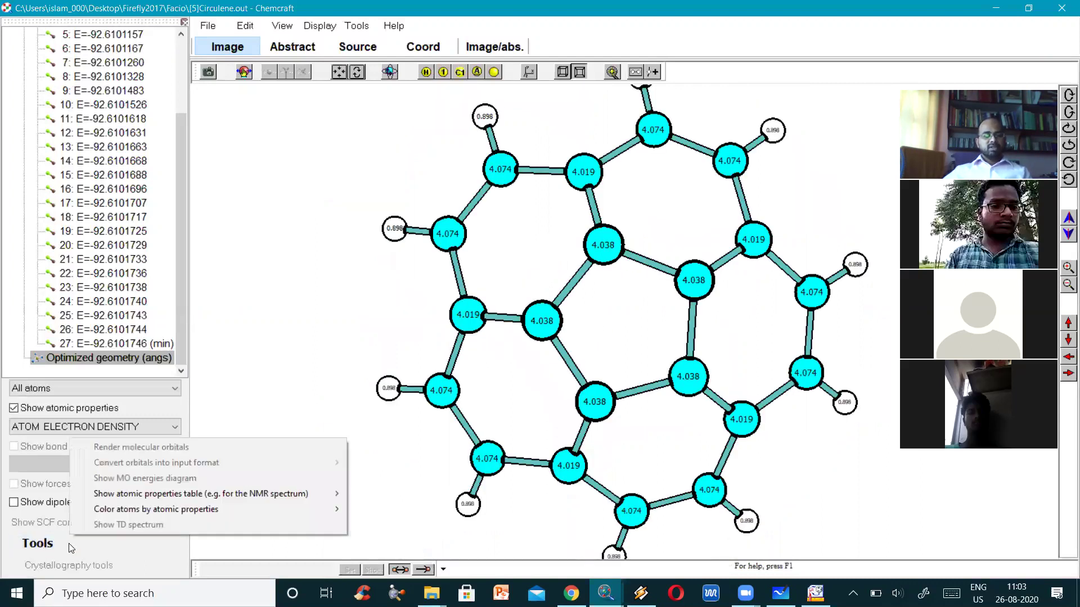
pyautogui.moveTo(193, 498)
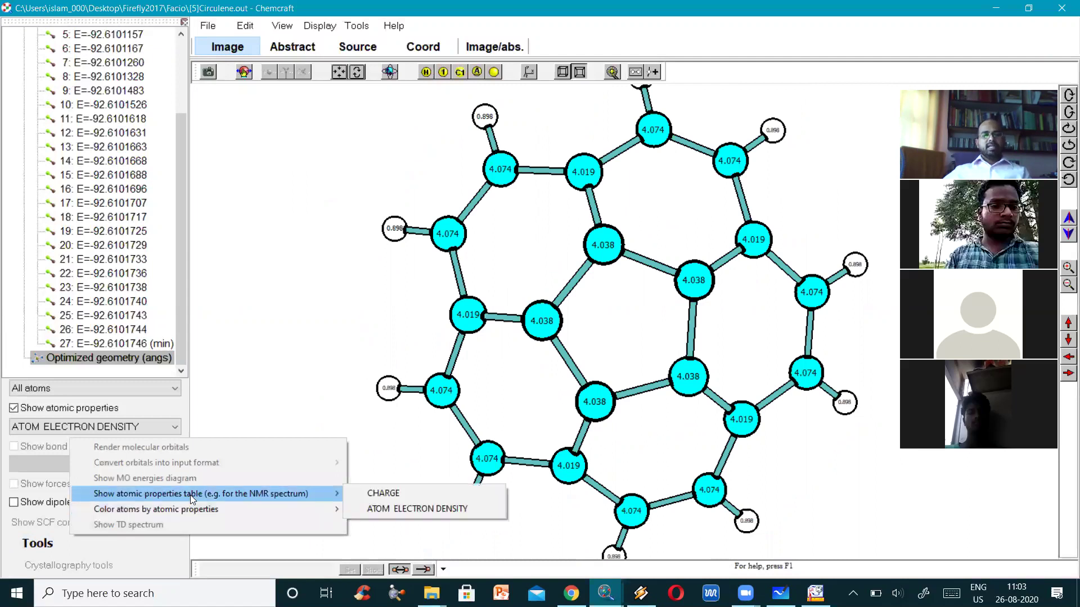
pyautogui.click(373, 494)
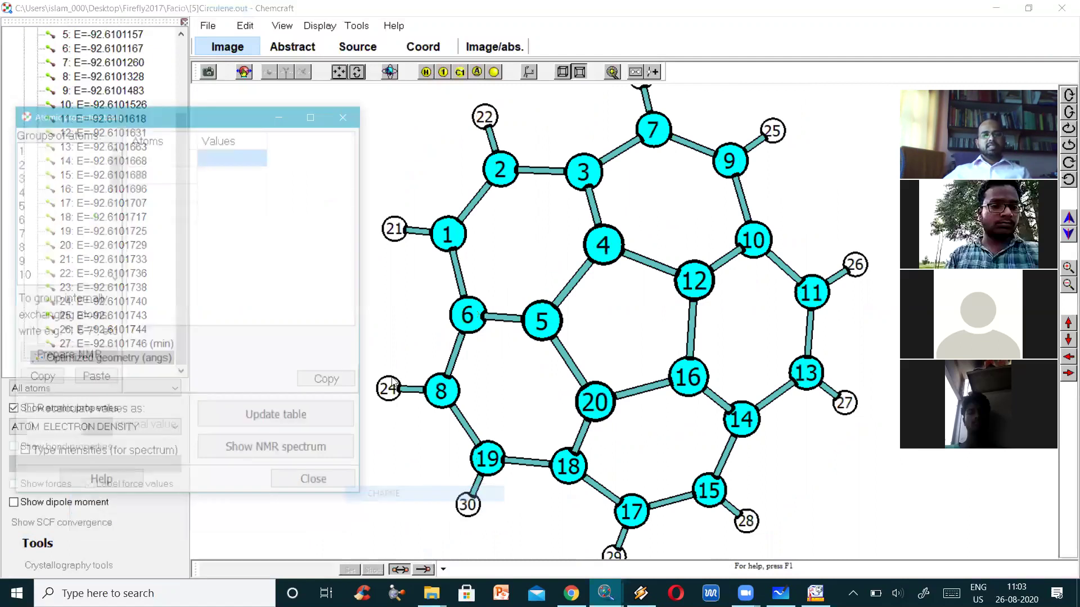
pyautogui.click(319, 419)
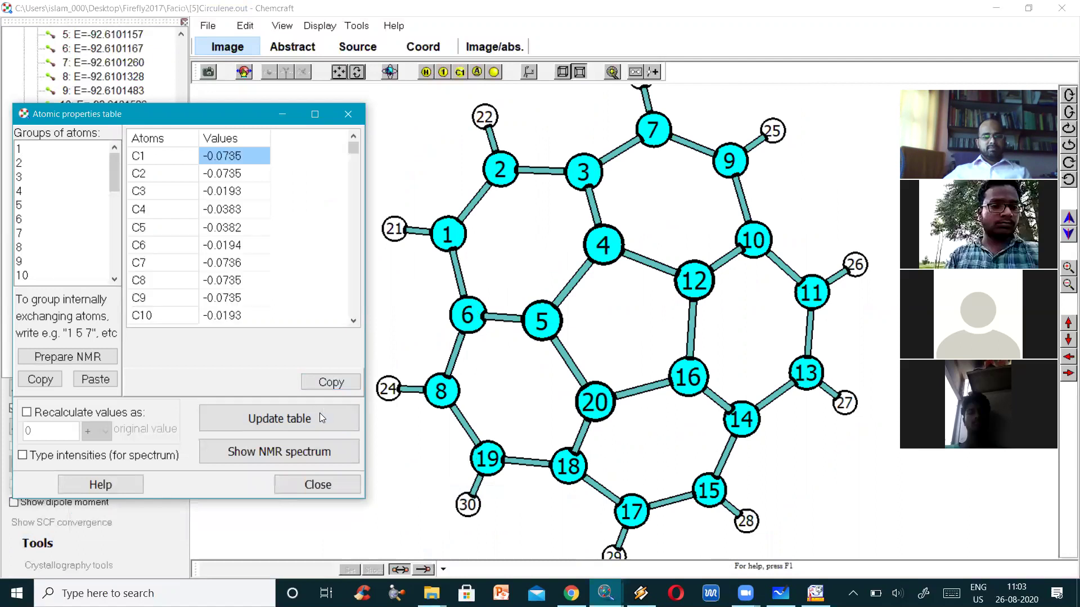
# - Show the NMR spectrum from the charge table and broaden its bands with Gaussian broadening
pyautogui.click(327, 455)
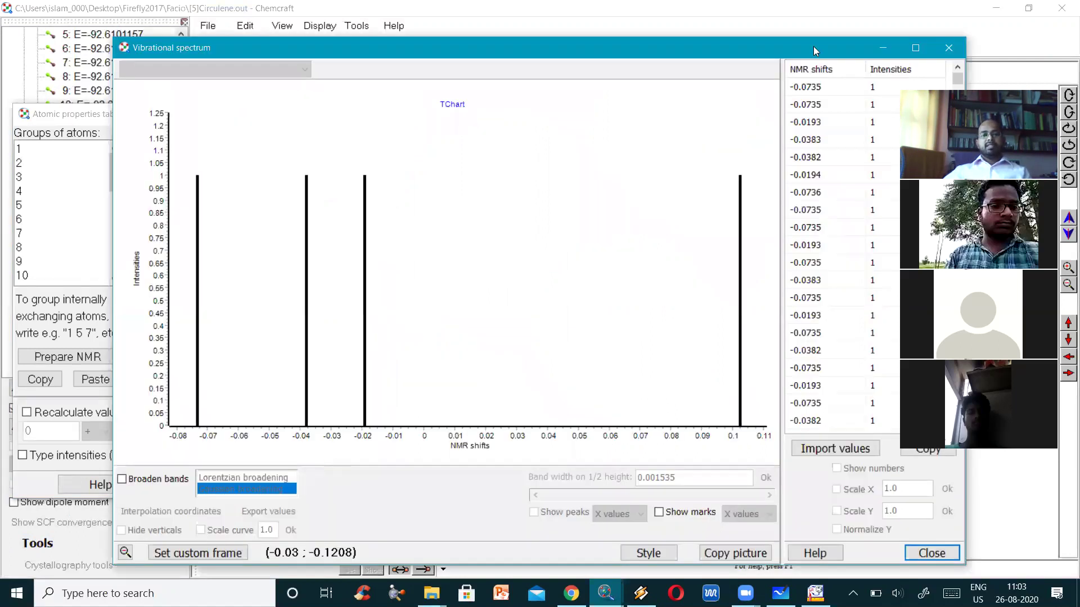
pyautogui.moveTo(813, 46); pyautogui.dragTo(787, 26)
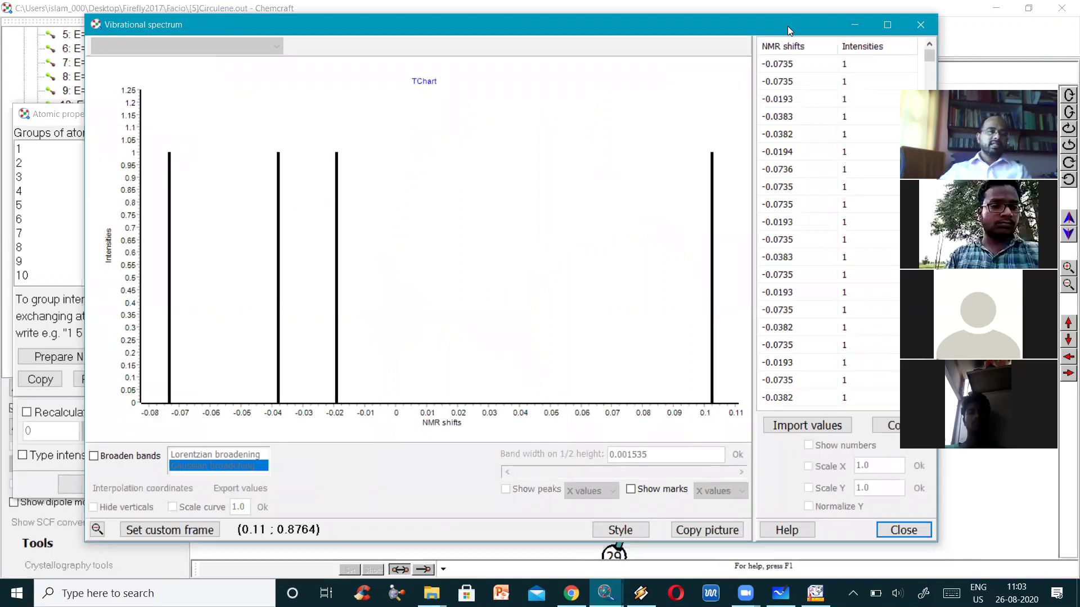
pyautogui.click(118, 455)
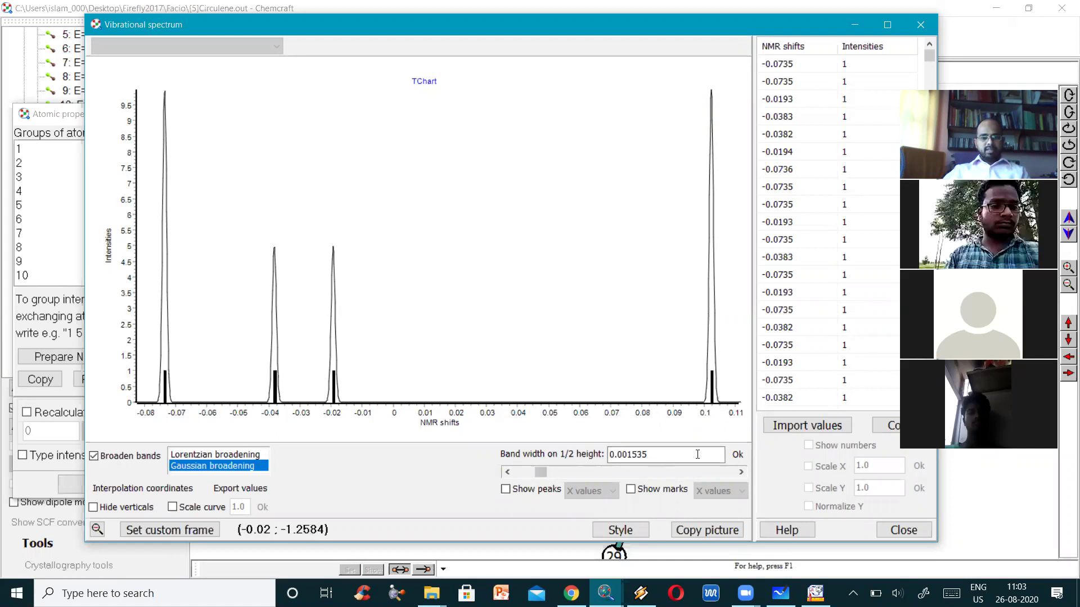
# - Compare Gaussian and Lorentzian broadening on the NMR spectrum, leave Lorentzian selected, and close the spectrum
pyautogui.click(226, 456)
pyautogui.click(227, 467)
pyautogui.click(228, 455)
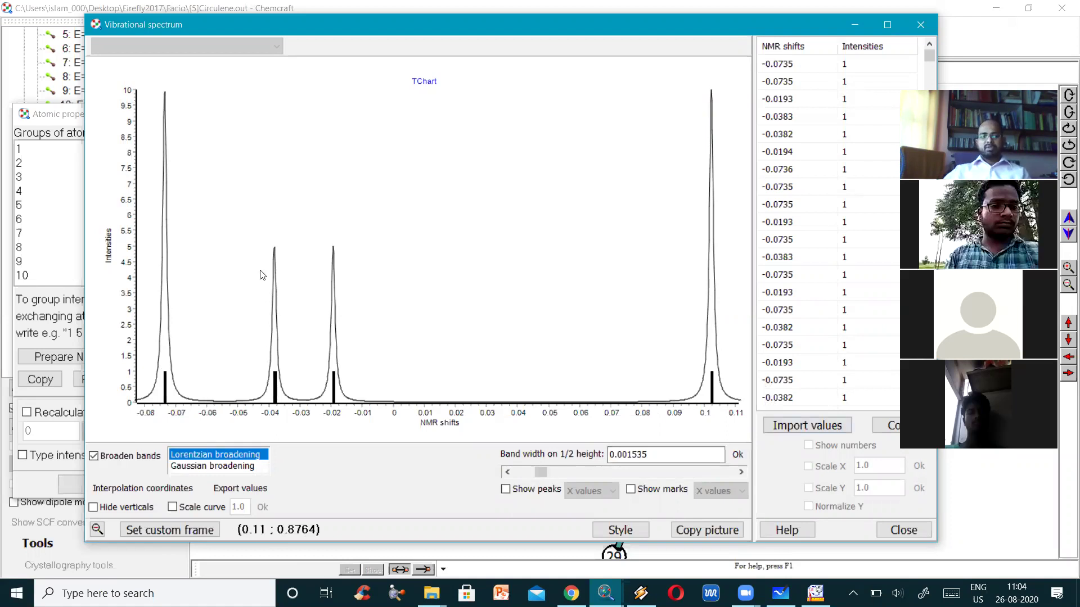
pyautogui.click(920, 28)
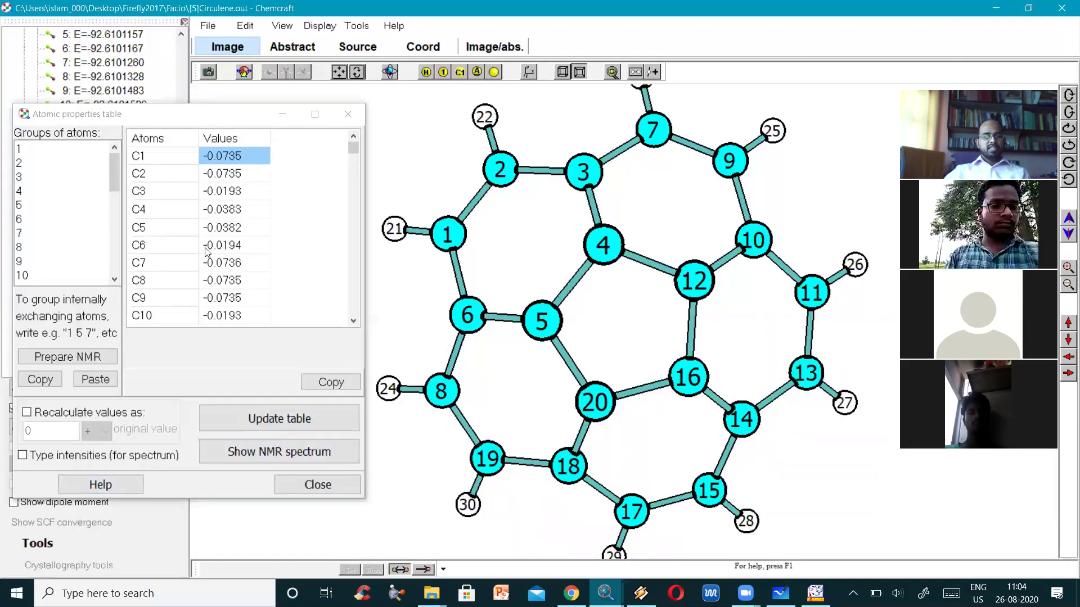
# - Prepare the atomic properties table for a carbon (C) NMR spectrum and update its values
pyautogui.click(89, 366)
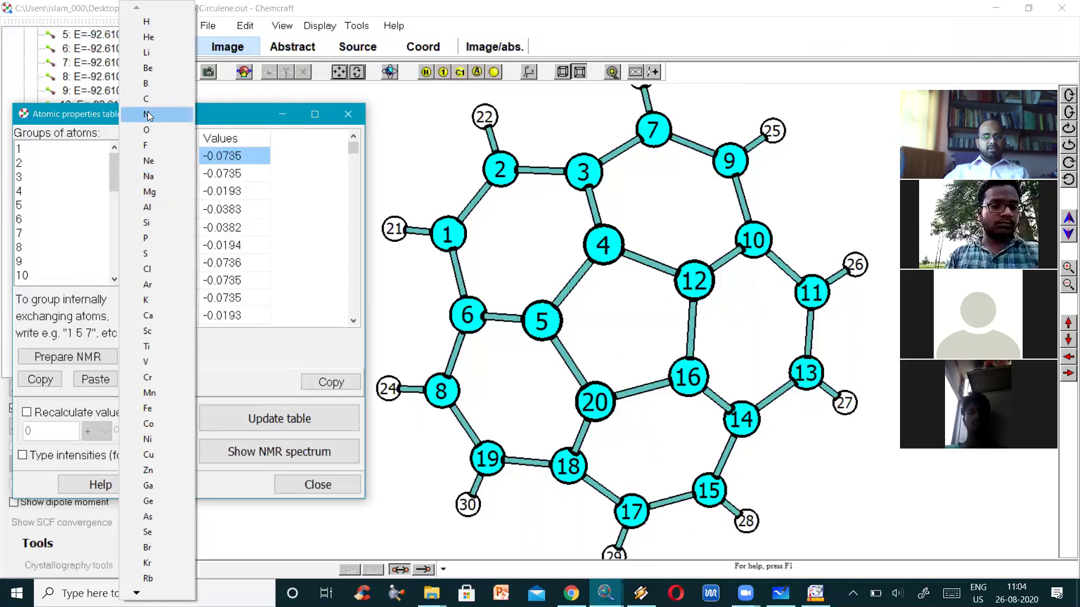
pyautogui.click(155, 148)
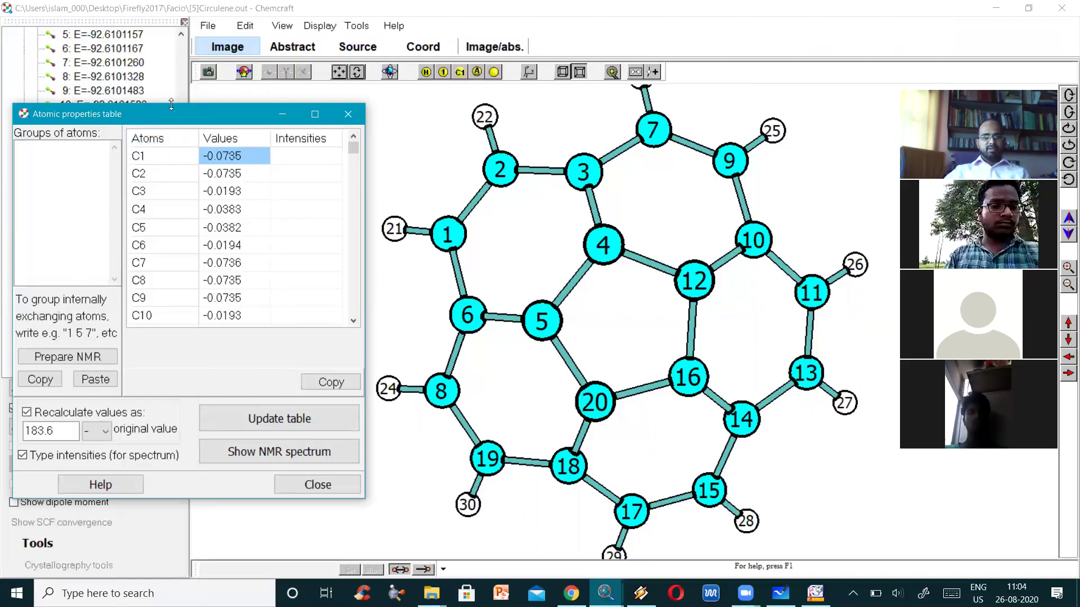
pyautogui.click(111, 359)
pyautogui.click(174, 102)
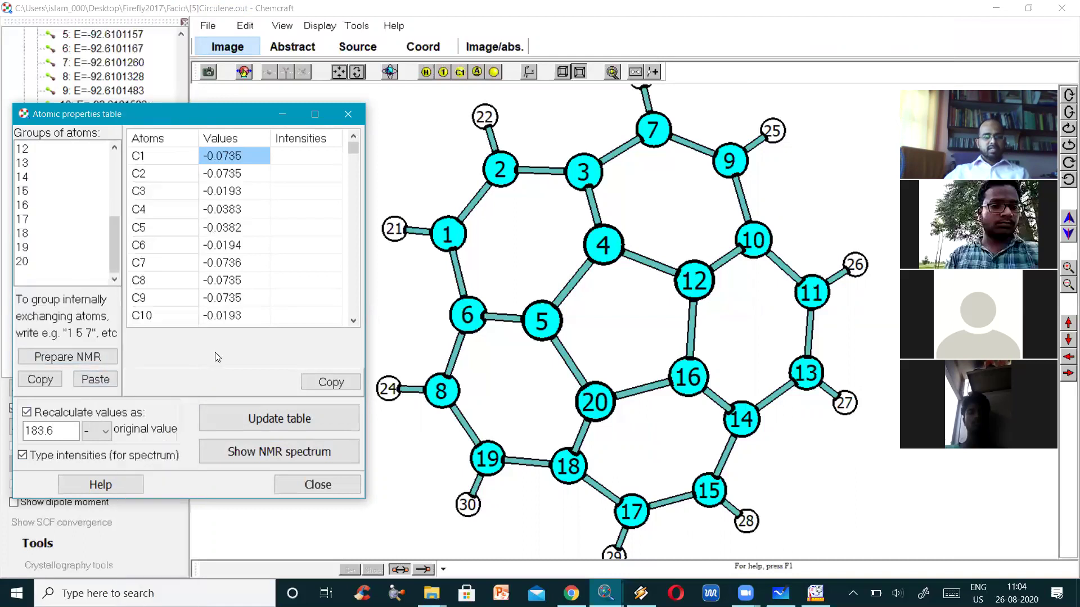
pyautogui.click(256, 426)
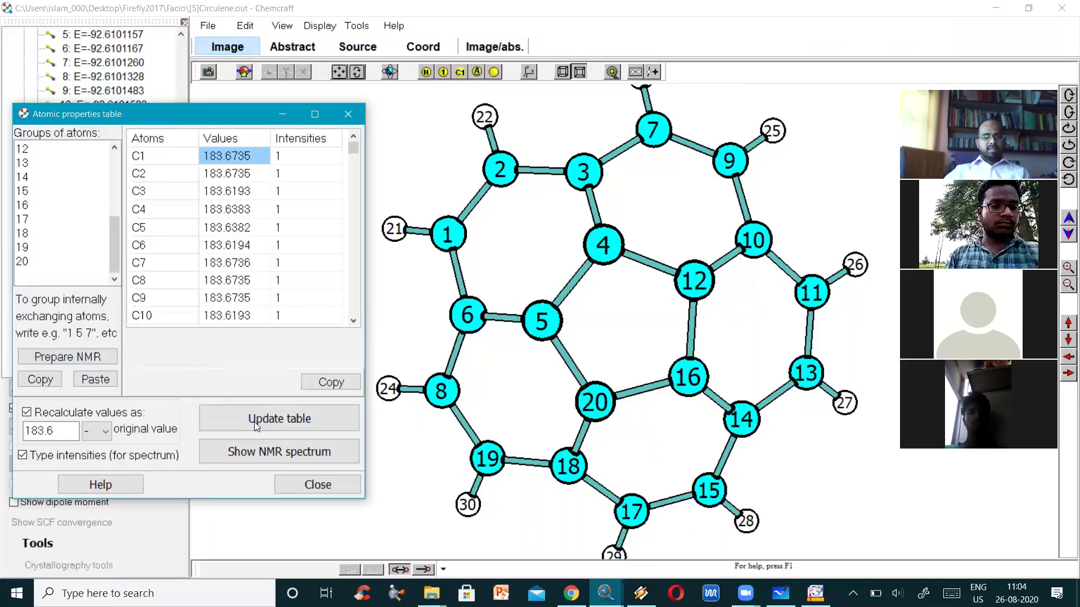
# - Show the NMR spectrum of the recalculated values, try Gaussian band broadening, and close the spectrum and the atomic properties table
pyautogui.click(257, 454)
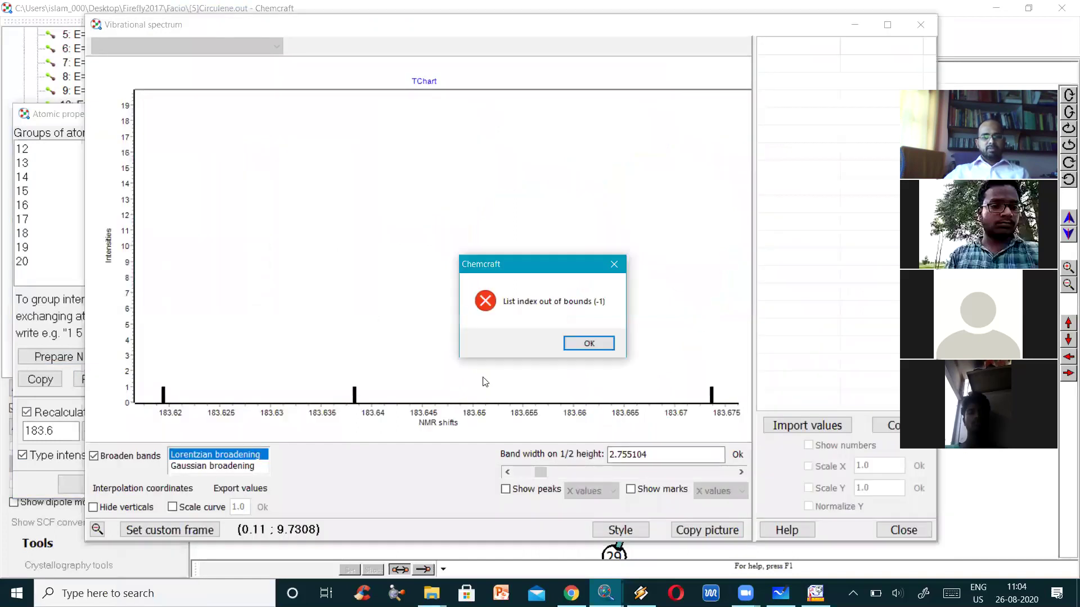
pyautogui.click(589, 343)
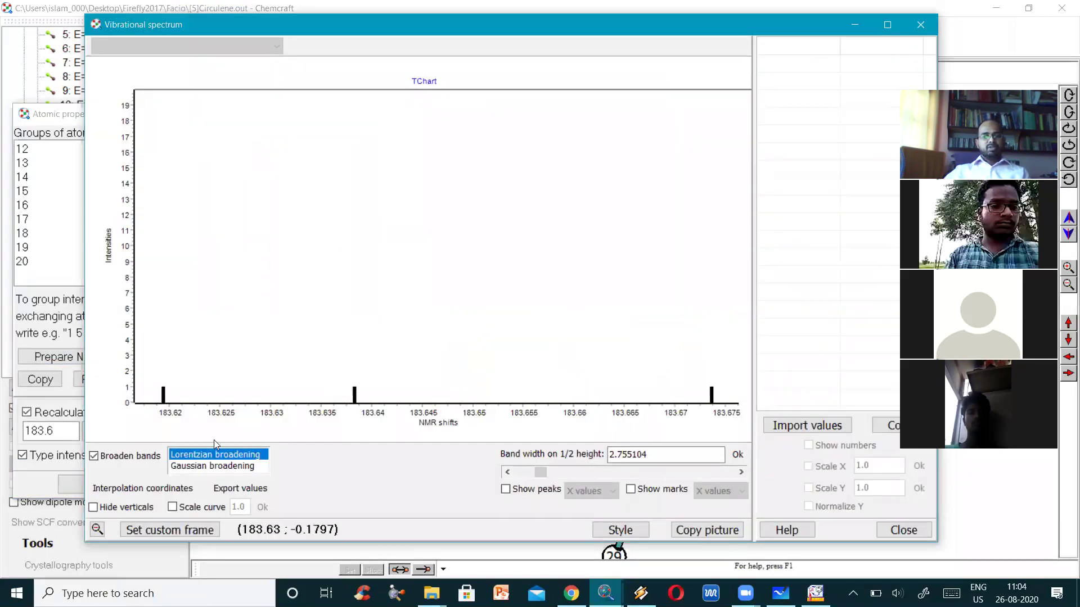
pyautogui.click(213, 466)
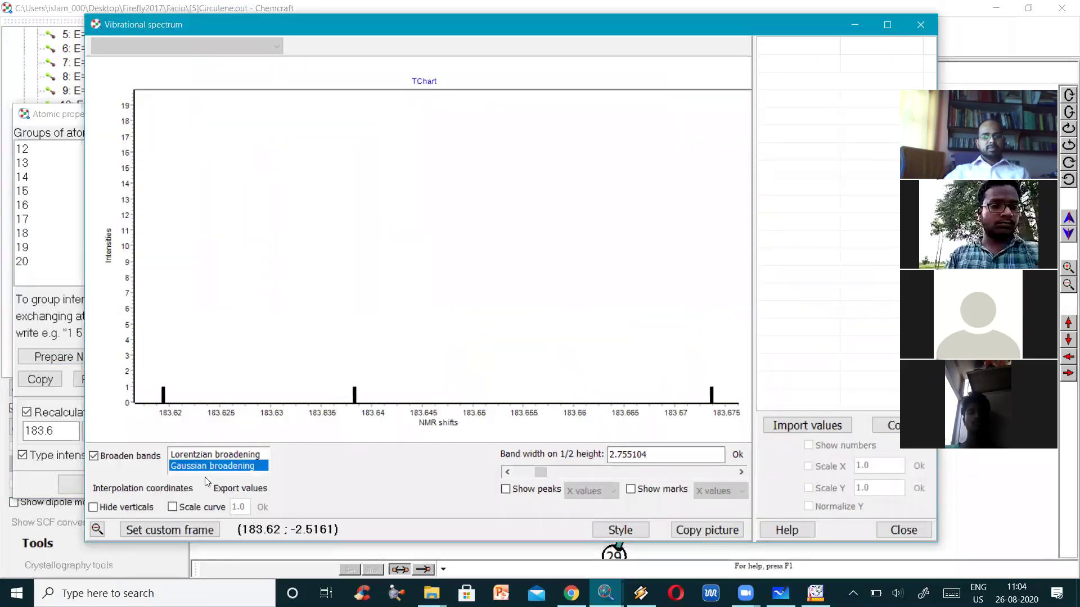
pyautogui.click(132, 463)
pyautogui.click(133, 462)
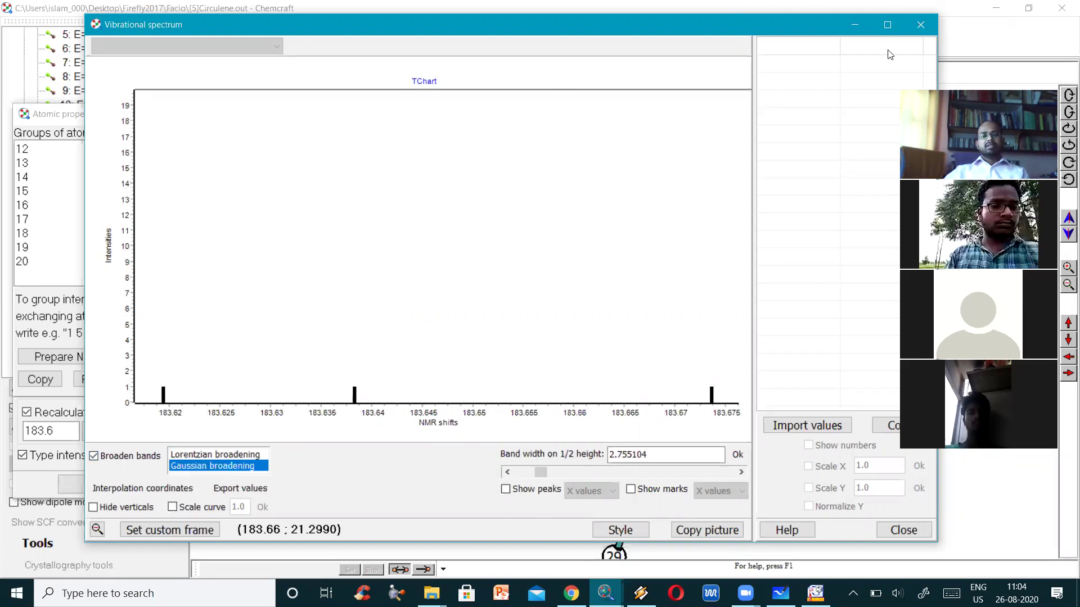
pyautogui.click(929, 27)
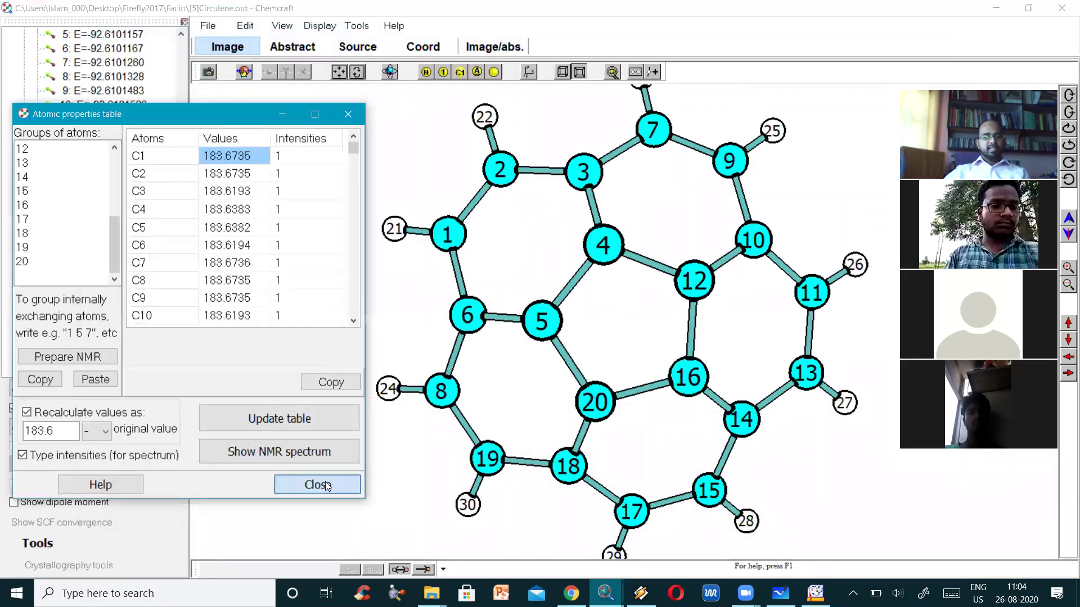
pyautogui.click(322, 492)
# - Preview the atoms colored by the CHARGE atomic property in five colors and close the coloring dialog
pyautogui.click(62, 550)
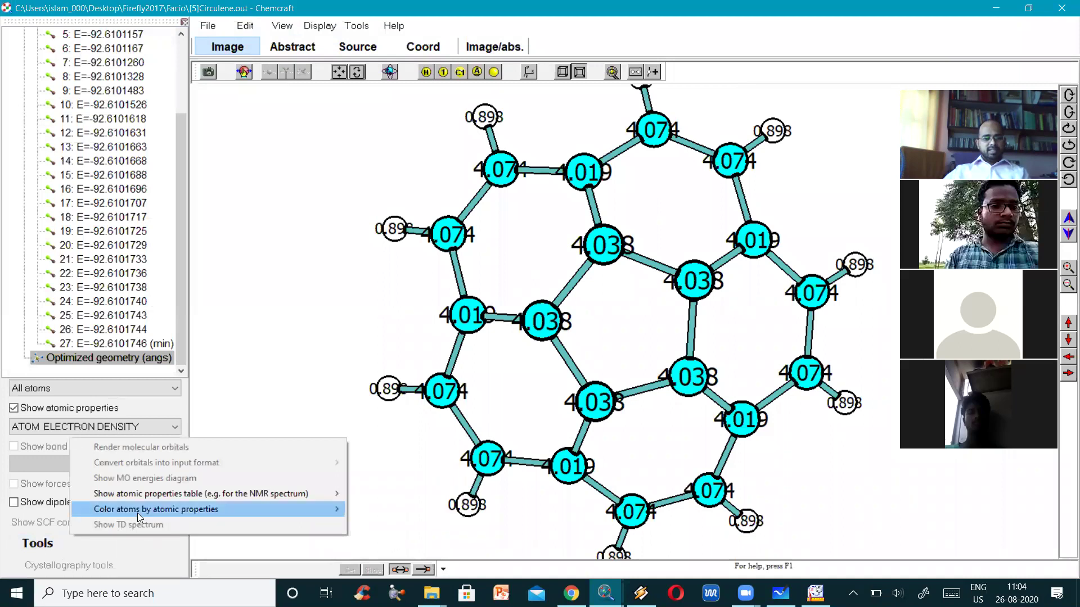
pyautogui.moveTo(138, 512)
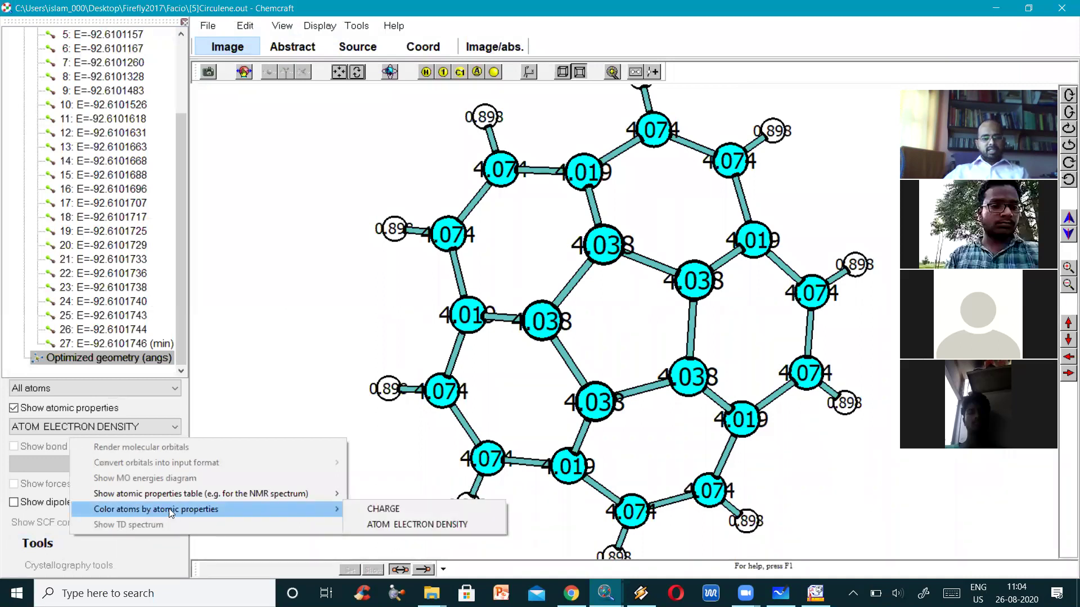
pyautogui.click(362, 510)
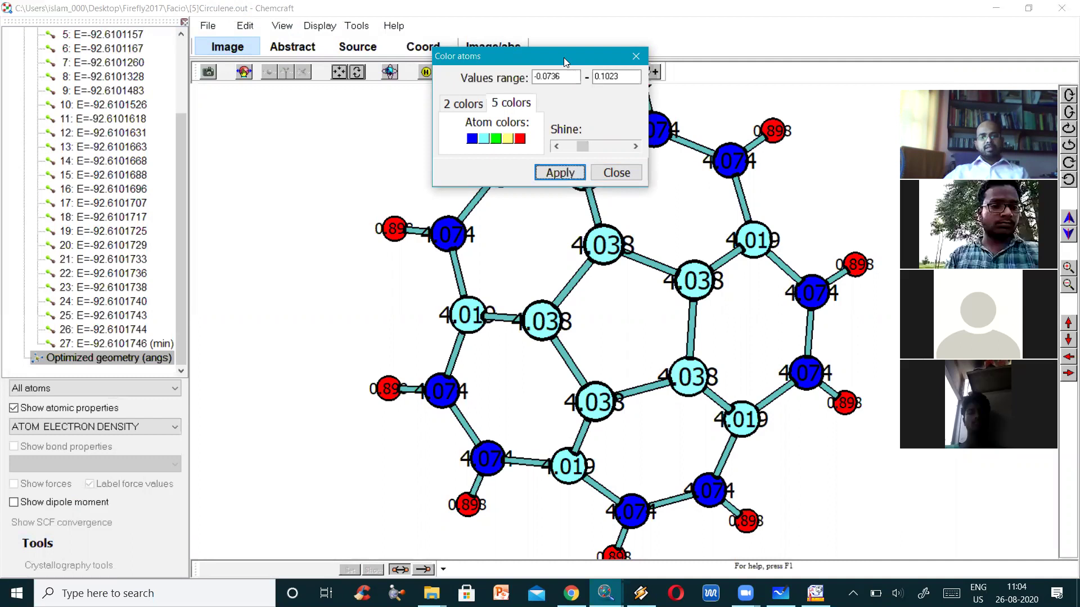
pyautogui.moveTo(564, 57); pyautogui.dragTo(378, 73)
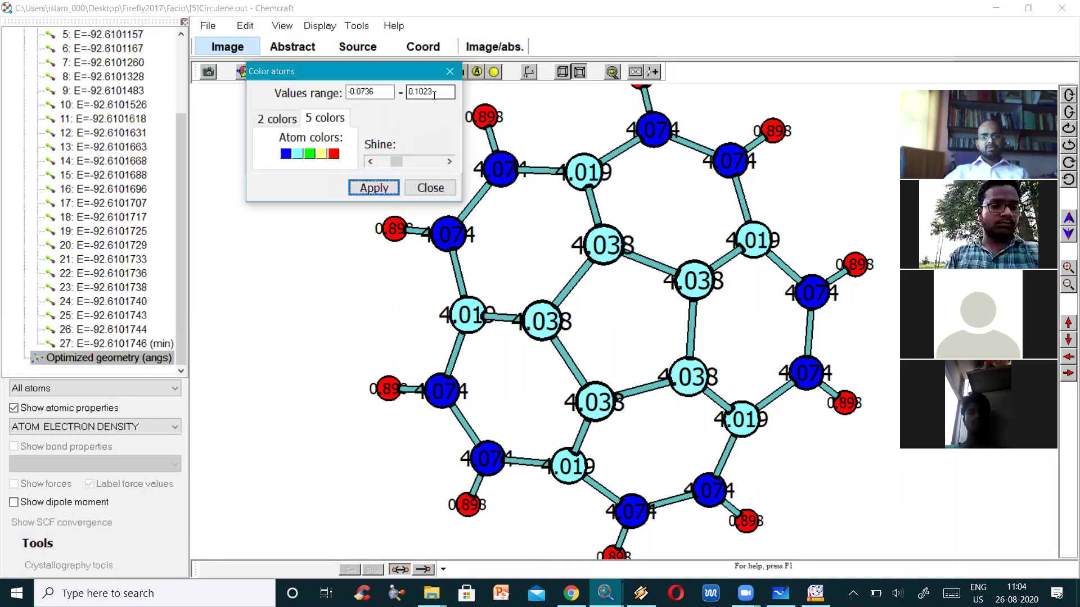
pyautogui.click(433, 189)
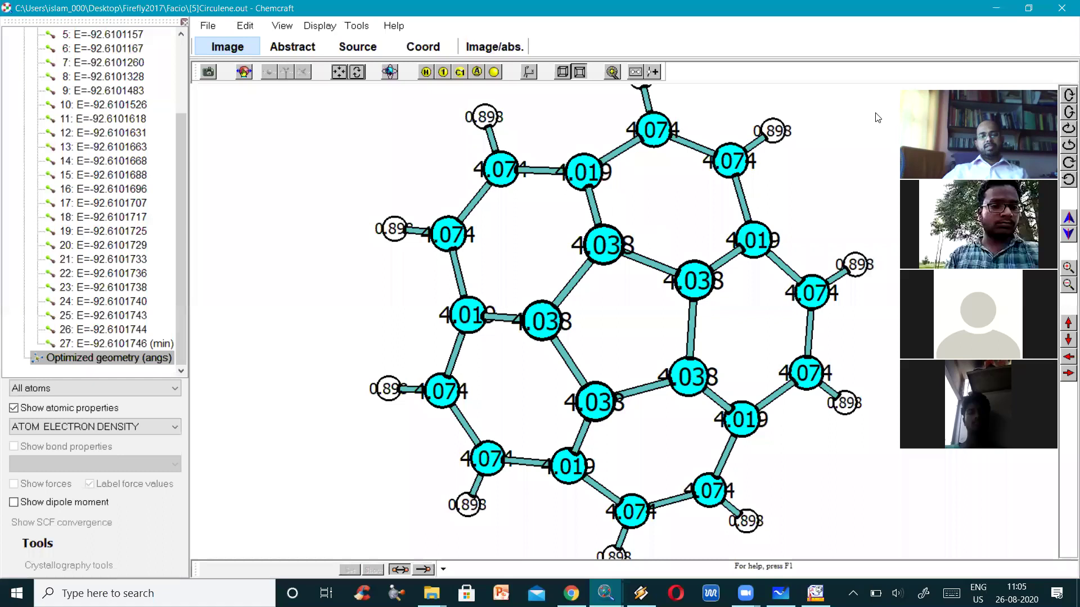
# - Close the [5]Circulene output and open Orn-1-B3LYP_6-311_NBO_Q.out from the 1-Ornithine folder in Chemcraft, maximized
pyautogui.click(1063, 9)
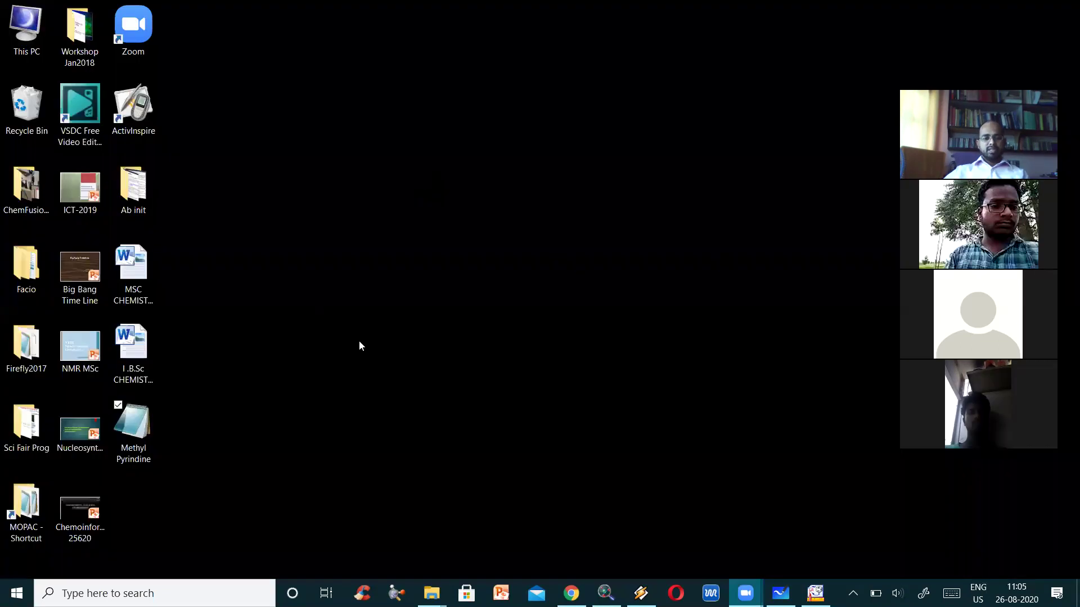
pyautogui.moveTo(430, 592)
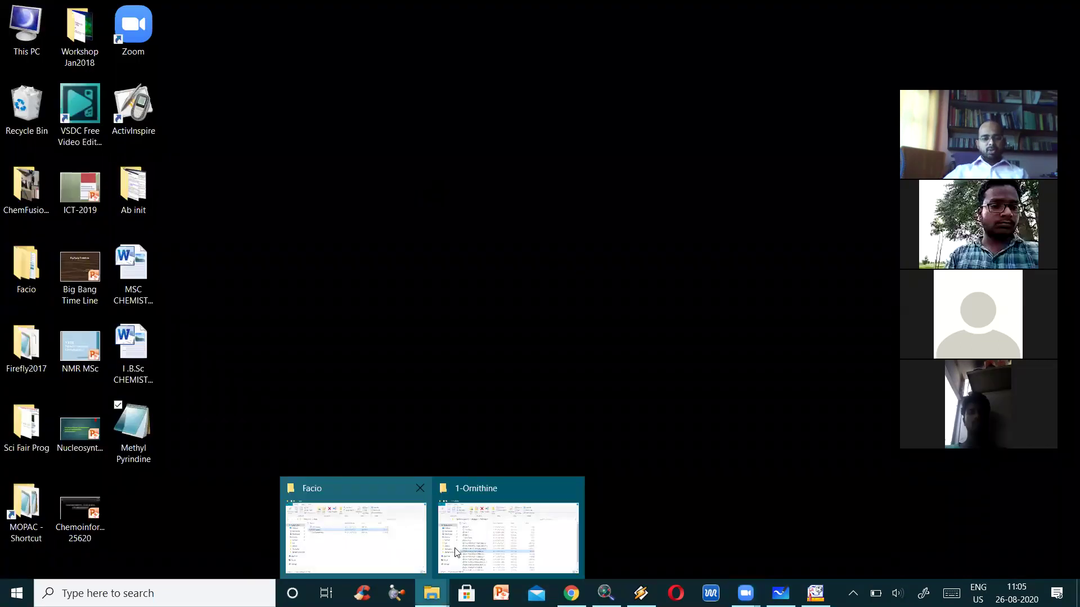
pyautogui.click(457, 556)
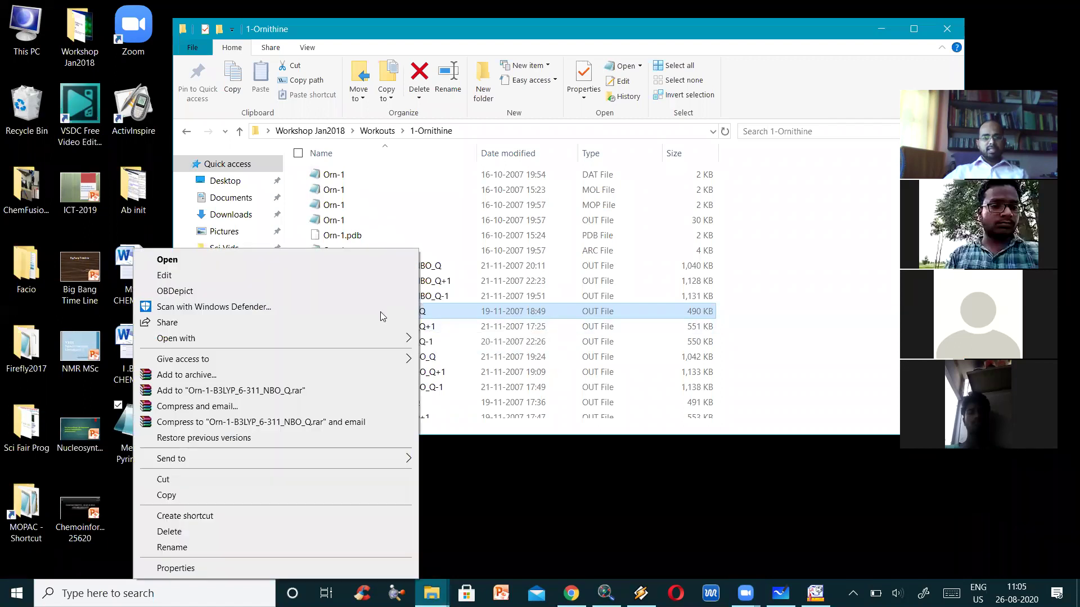
pyautogui.moveTo(347, 343)
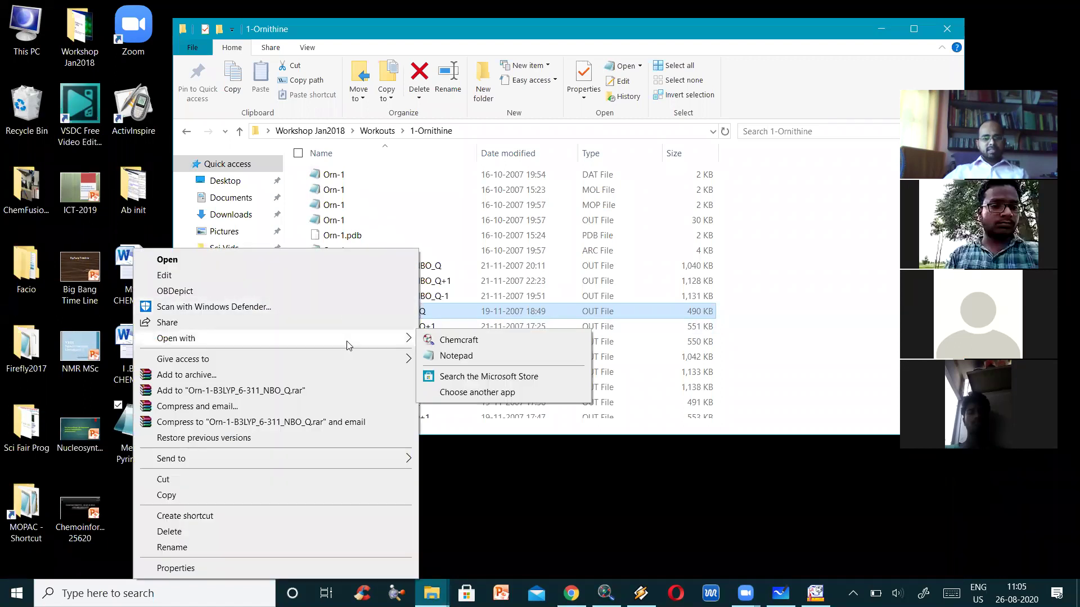
pyautogui.click(456, 340)
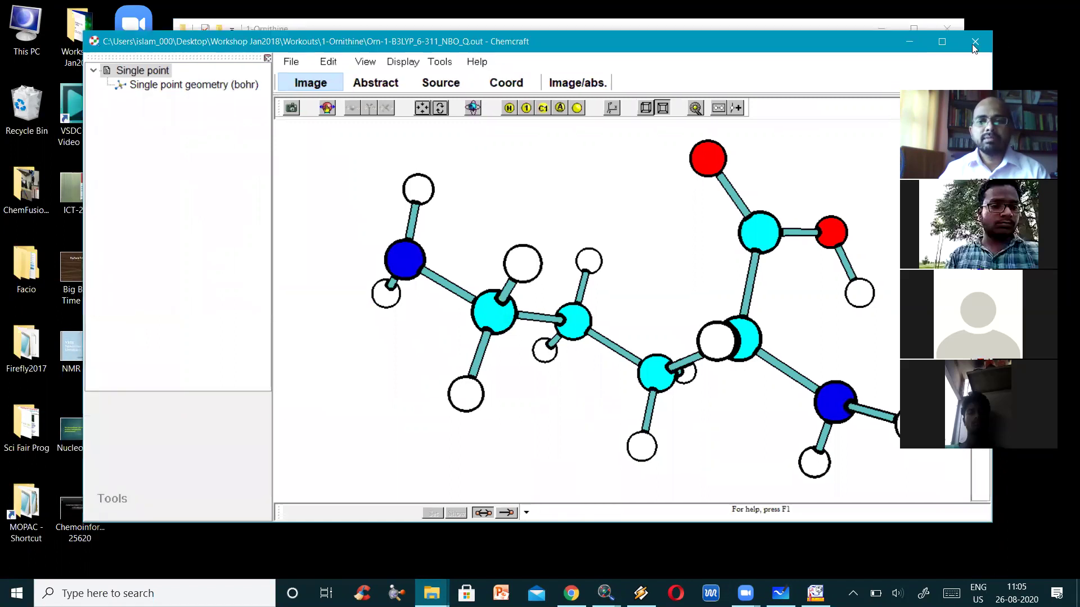
pyautogui.click(945, 42)
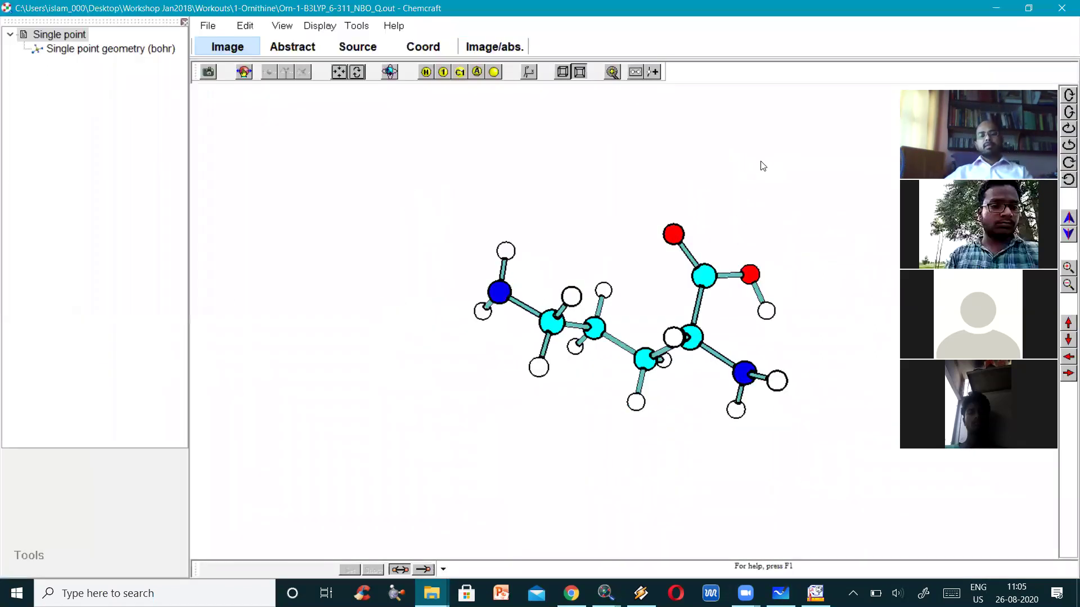
# - Select the single point geometry of the ornithine molecule and label its atoms with type and number
pyautogui.moveTo(768, 194); pyautogui.dragTo(633, 295)
pyautogui.press('Down')
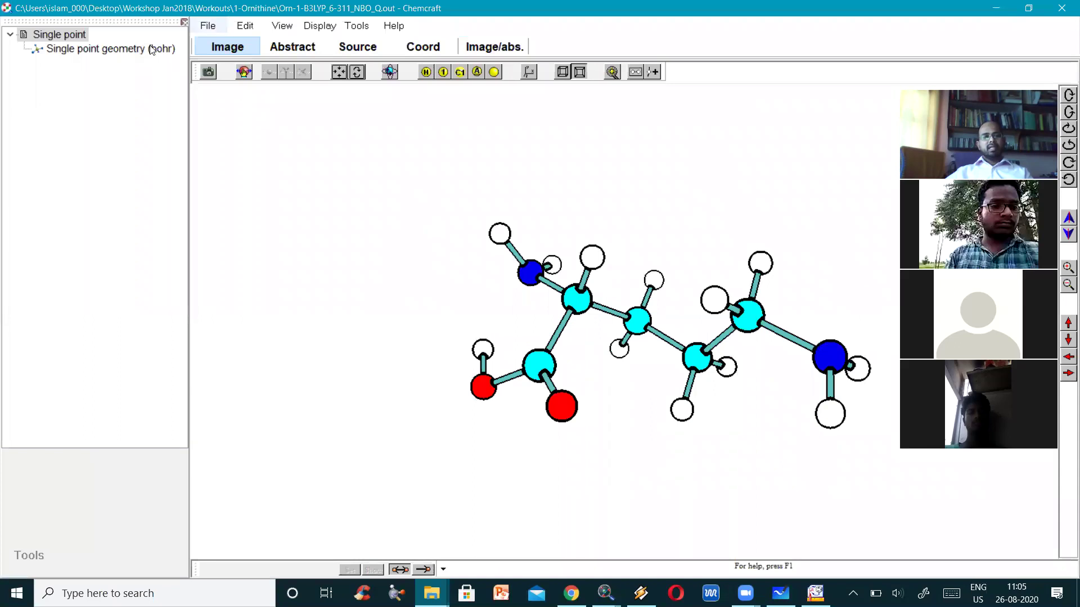
pyautogui.click(244, 26)
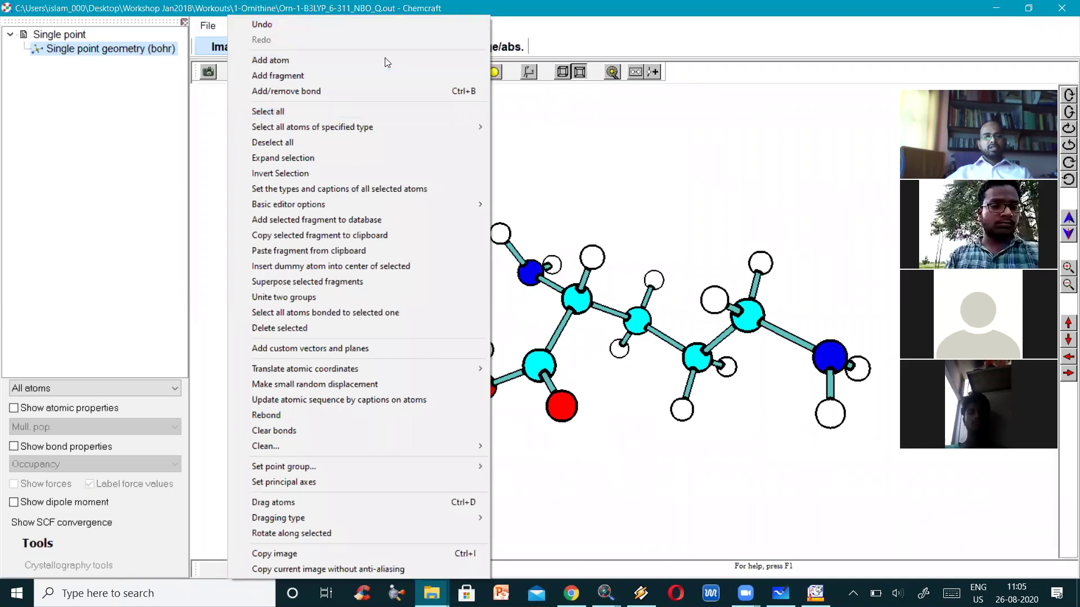
pyautogui.click(236, 27)
pyautogui.click(319, 26)
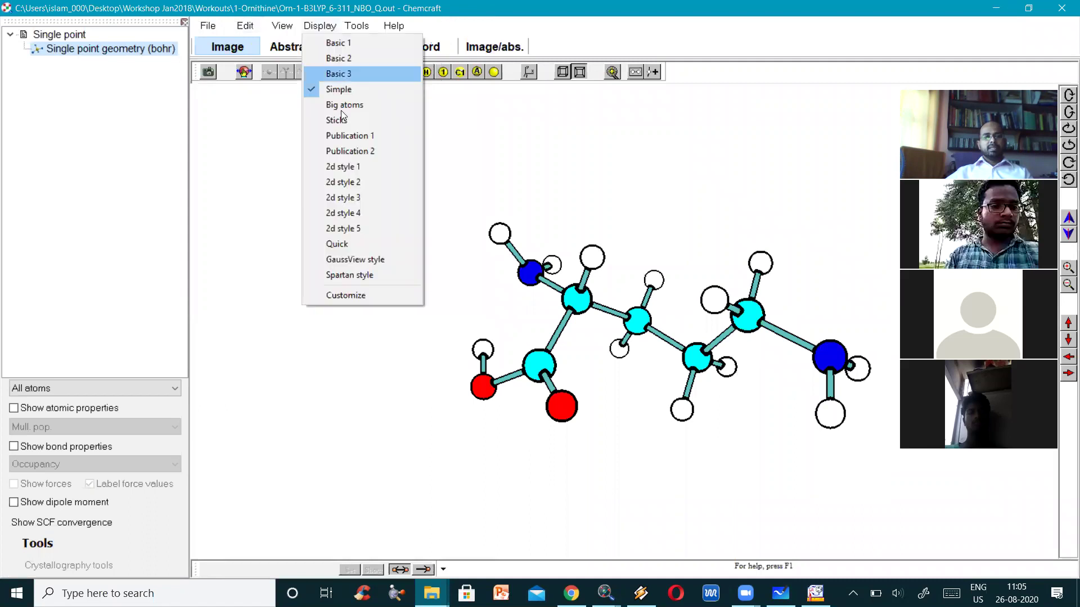
pyautogui.press('Escape')
pyautogui.press('Left')
pyautogui.press('Down')
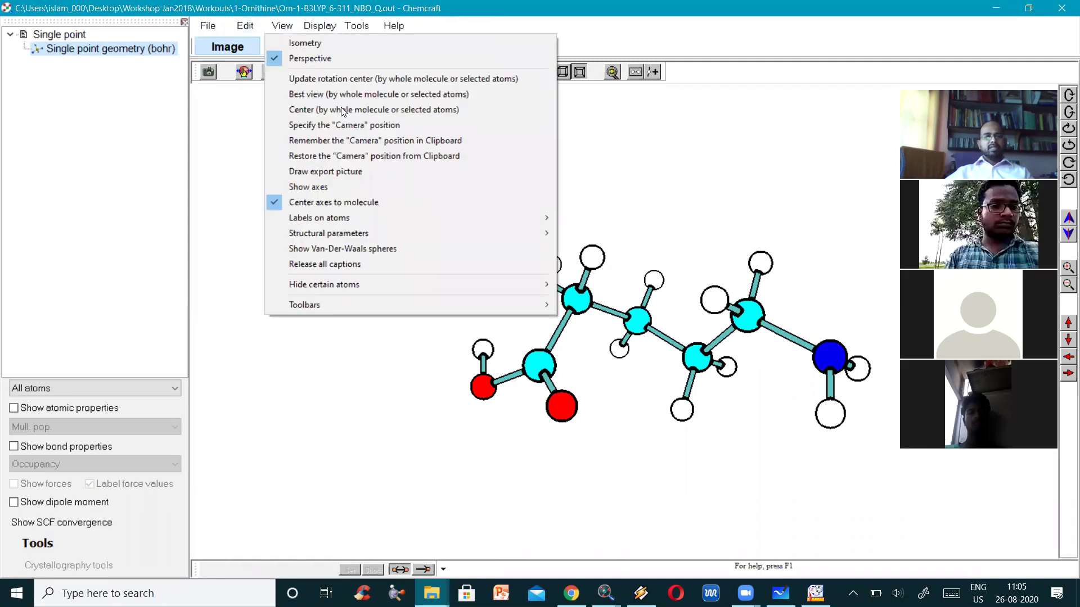
pyautogui.moveTo(423, 218)
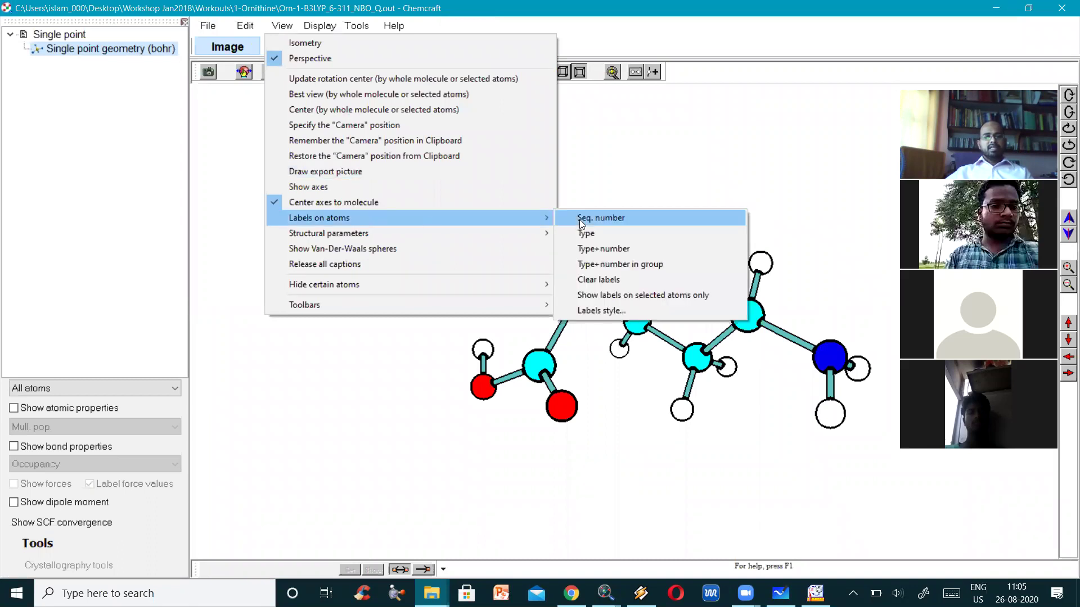
pyautogui.press('Return')
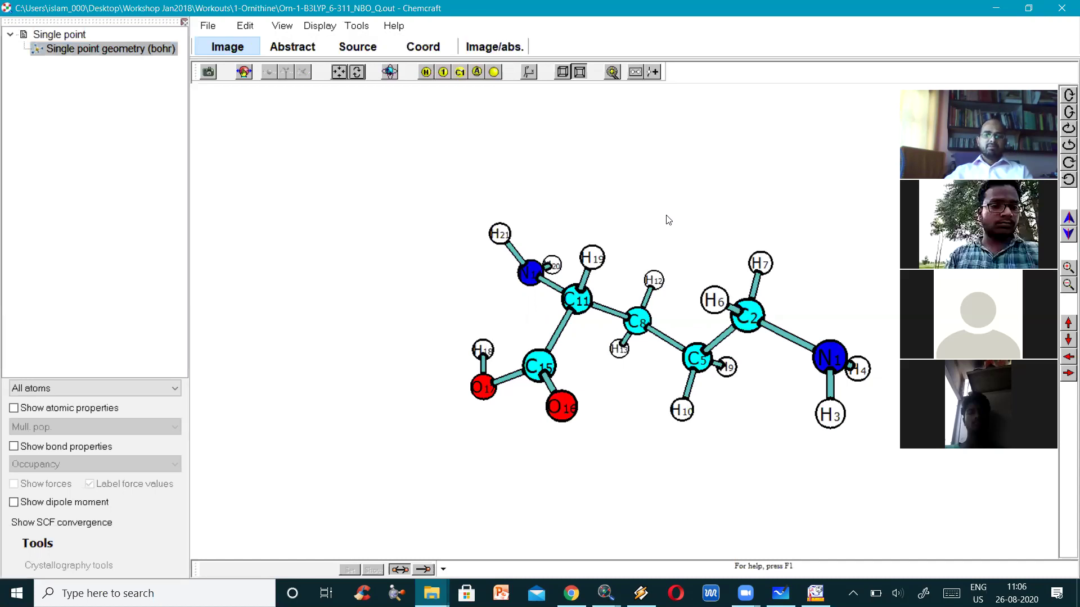
# - Inspect the labelled ornithine molecule and show its MO energies diagram
pyautogui.scroll(5, 668, 220)
pyautogui.scroll(-5, 731, 230)
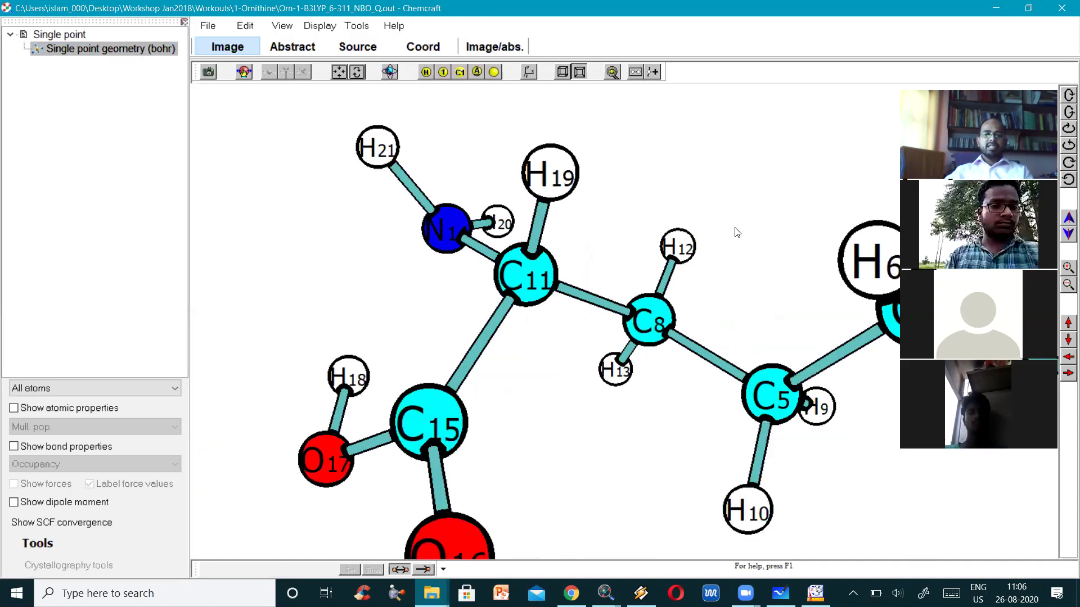
pyautogui.moveTo(719, 234); pyautogui.dragTo(709, 235)
pyautogui.scroll(5, 679, 231)
pyautogui.scroll(-6, 679, 231)
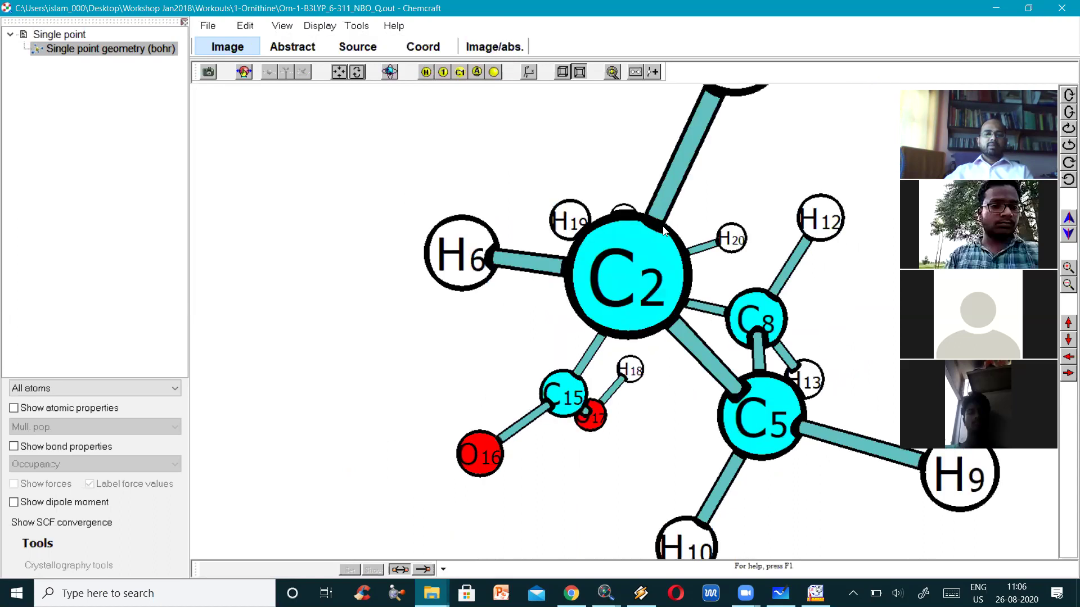
pyautogui.moveTo(650, 237); pyautogui.dragTo(689, 372)
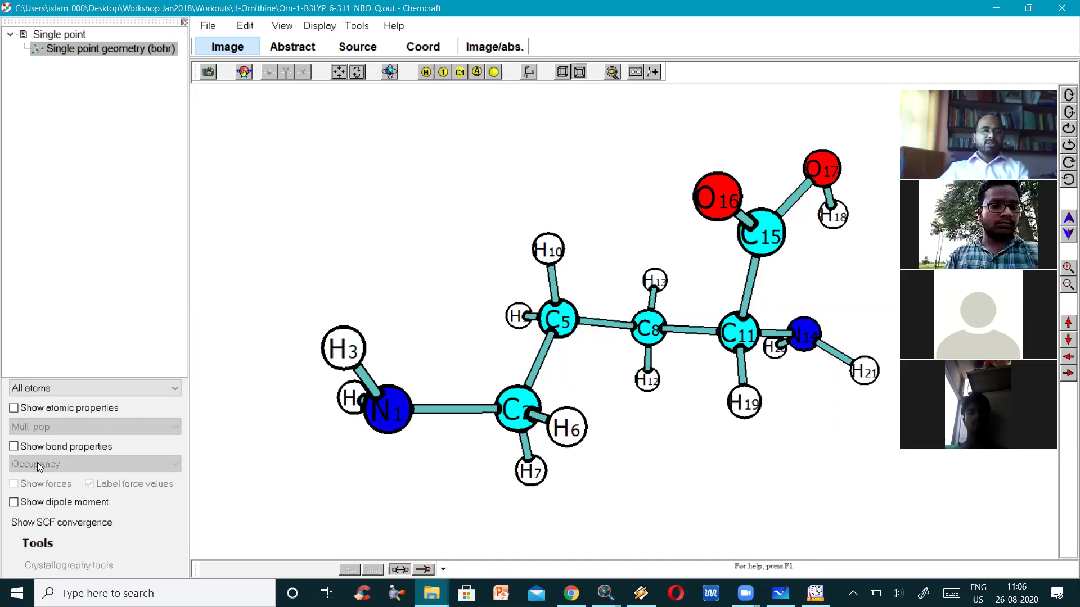
pyautogui.click(36, 545)
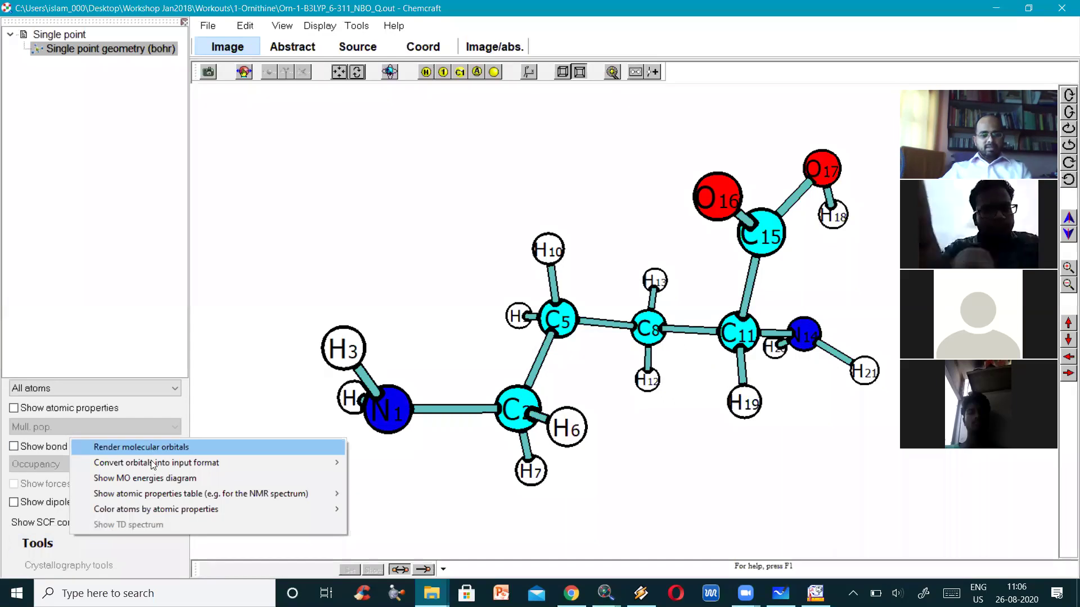
pyautogui.click(152, 479)
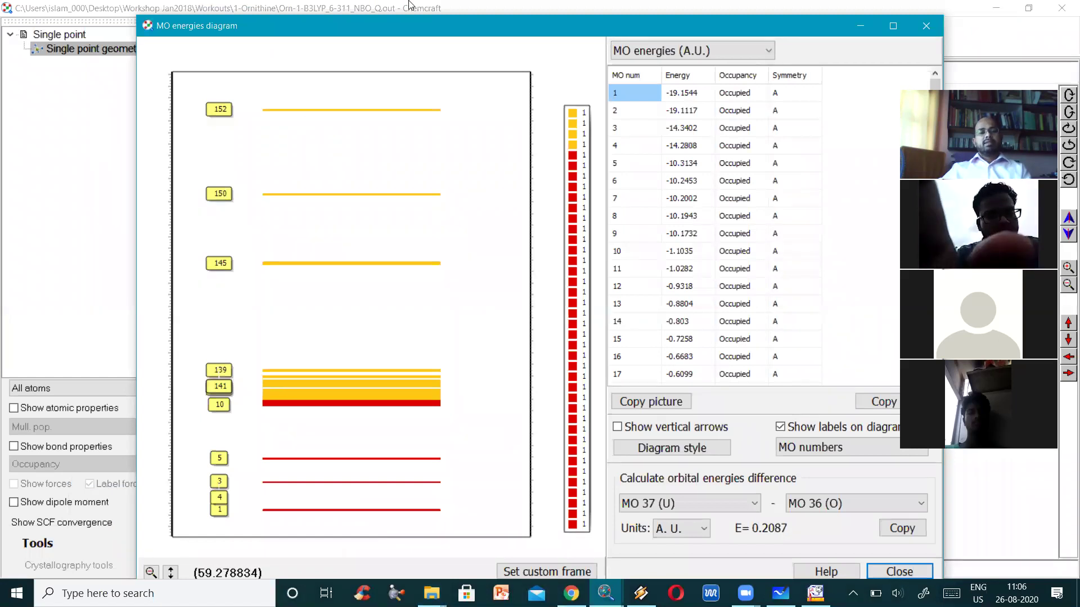
pyautogui.moveTo(409, 22); pyautogui.dragTo(326, 16)
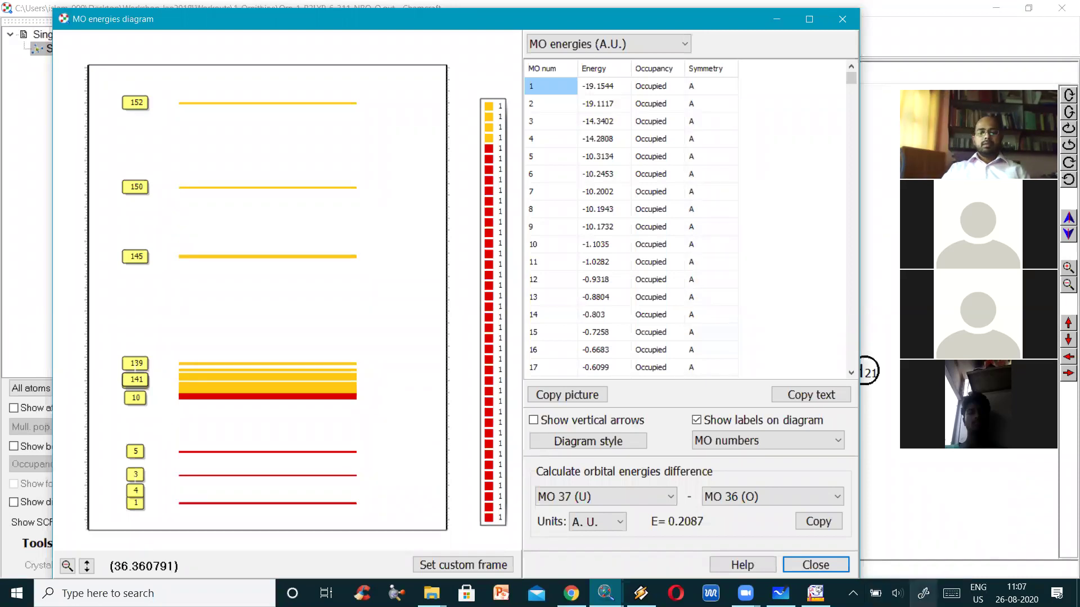
pyautogui.click(897, 593)
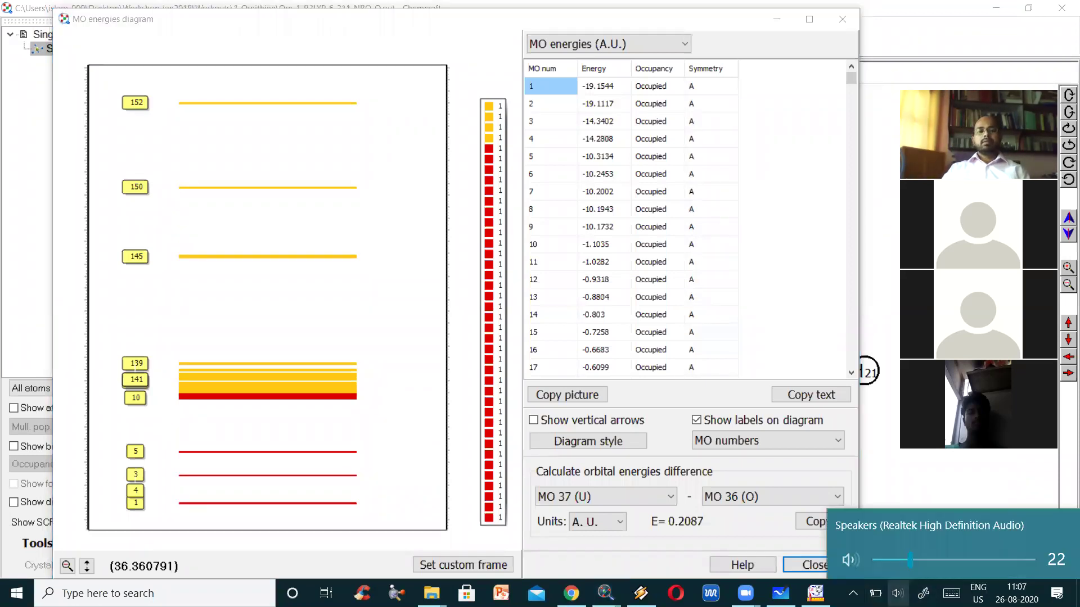
# - Set the units of the MO energies table and diagram to eV
pyautogui.click(290, 109)
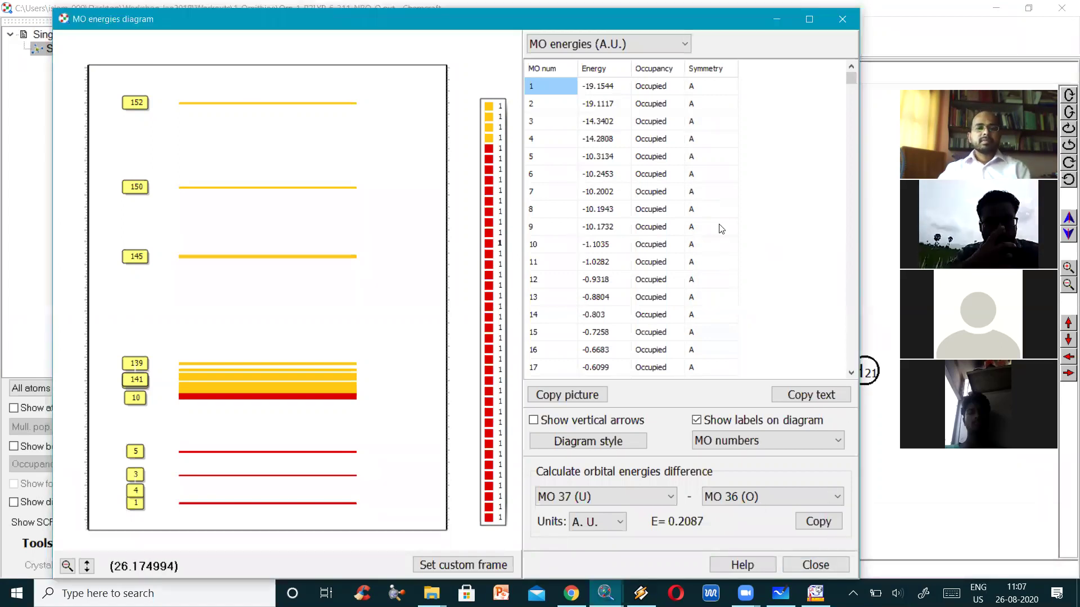
pyautogui.click(652, 44)
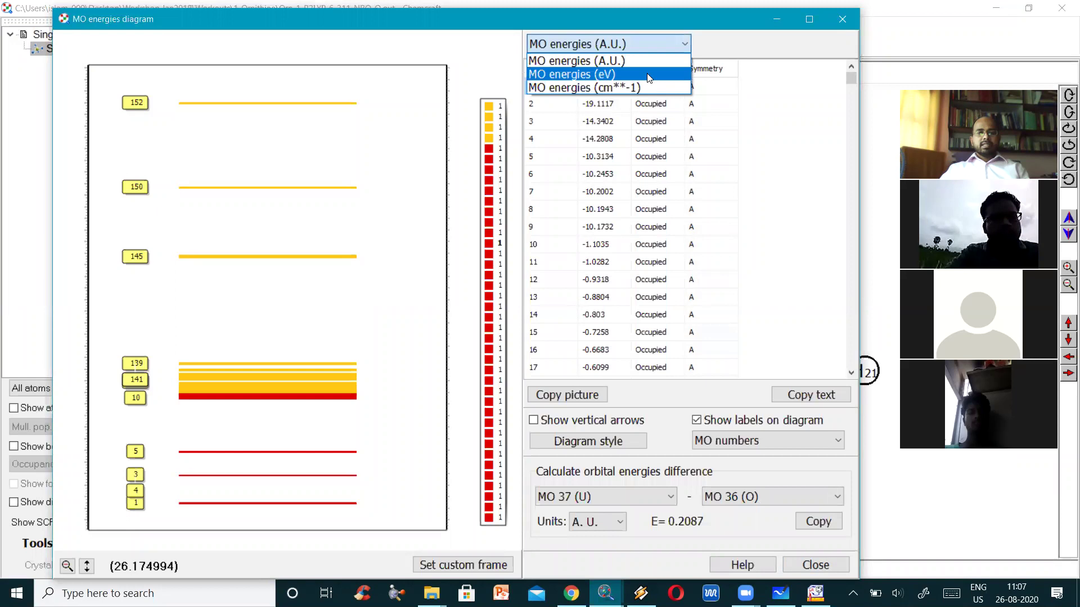
pyautogui.click(646, 79)
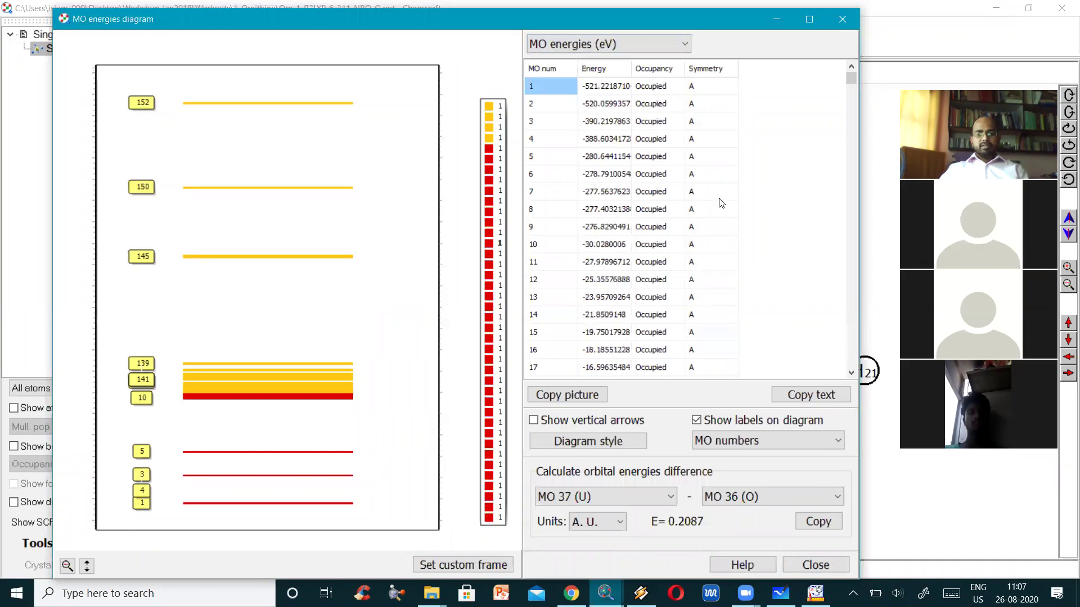
# - Examine the energies and occupancies in the MO table around the boundary between occupied and unoccupied orbitals
pyautogui.click(700, 90)
pyautogui.scroll(-17, 703, 107)
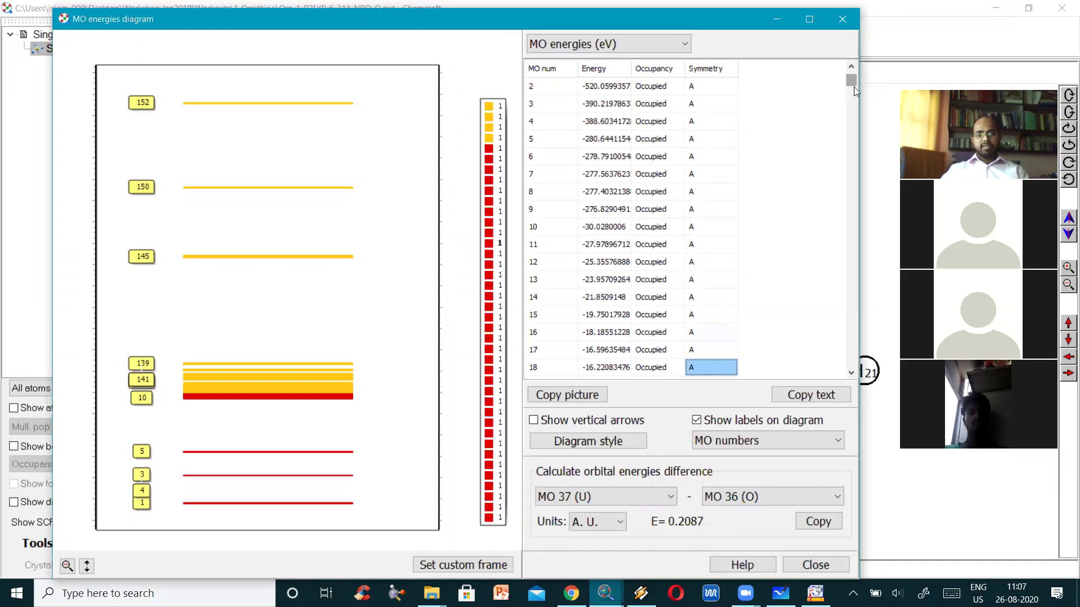
pyautogui.scroll(-19, 735, 278)
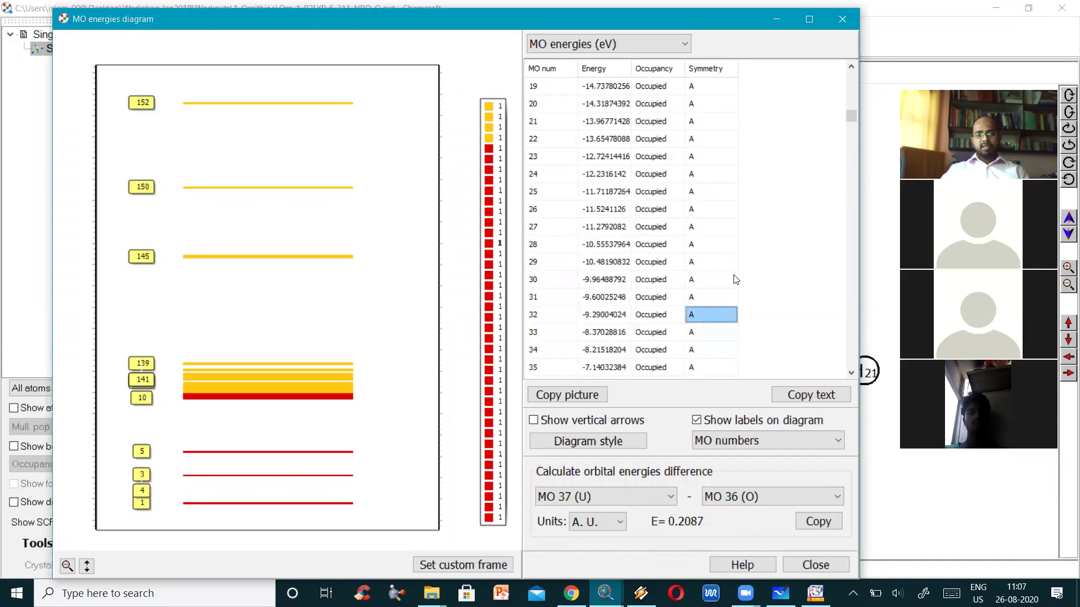
pyautogui.click(663, 230)
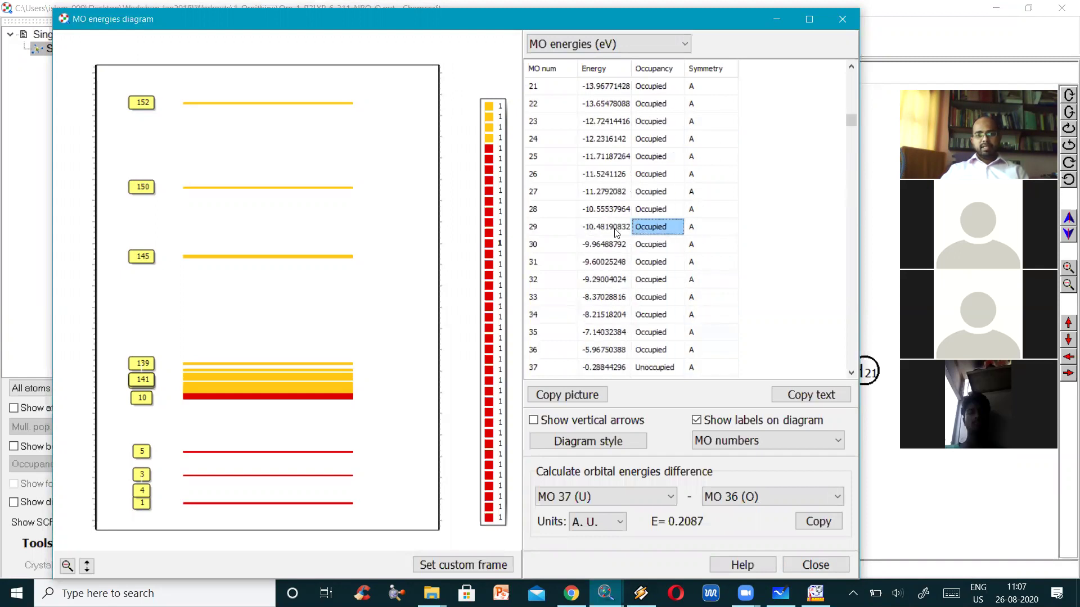
pyautogui.press('Left')
pyautogui.press('Down')
pyautogui.press('Down')
pyautogui.press('Down')
pyautogui.press('Down')
pyautogui.press('Down')
pyautogui.press('Down')
pyautogui.press('Down')
pyautogui.press('Down')
pyautogui.press('Down')
pyautogui.press('Down')
pyautogui.press('Down')
pyautogui.press('Down')
pyautogui.press('Down')
pyautogui.press('Down')
pyautogui.press('Down')
pyautogui.press('Down')
pyautogui.press('Down')
pyautogui.press('Down')
pyautogui.press('Down')
pyautogui.press('Down')
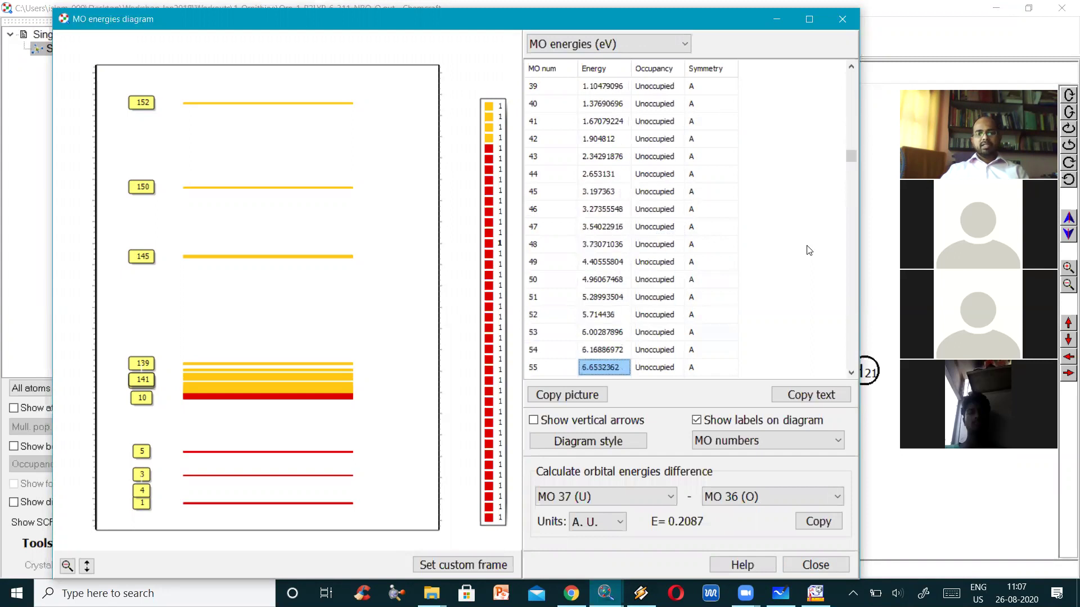
pyautogui.press('Up')
pyautogui.press('Up')
pyautogui.press('Up')
pyautogui.press('Up')
pyautogui.press('Up')
pyautogui.press('Up')
pyautogui.press('Up')
pyautogui.press('Up')
pyautogui.press('Up')
pyautogui.press('Up')
pyautogui.press('Up')
pyautogui.press('Up')
pyautogui.press('Up')
pyautogui.press('Up')
pyautogui.press('Up')
pyautogui.press('Up')
pyautogui.press('Up')
pyautogui.press('Up')
pyautogui.press('Up')
pyautogui.press('Up')
pyautogui.press('Up')
pyautogui.press('Up')
pyautogui.press('Up')
pyautogui.press('Up')
pyautogui.press('Up')
pyautogui.click(654, 214)
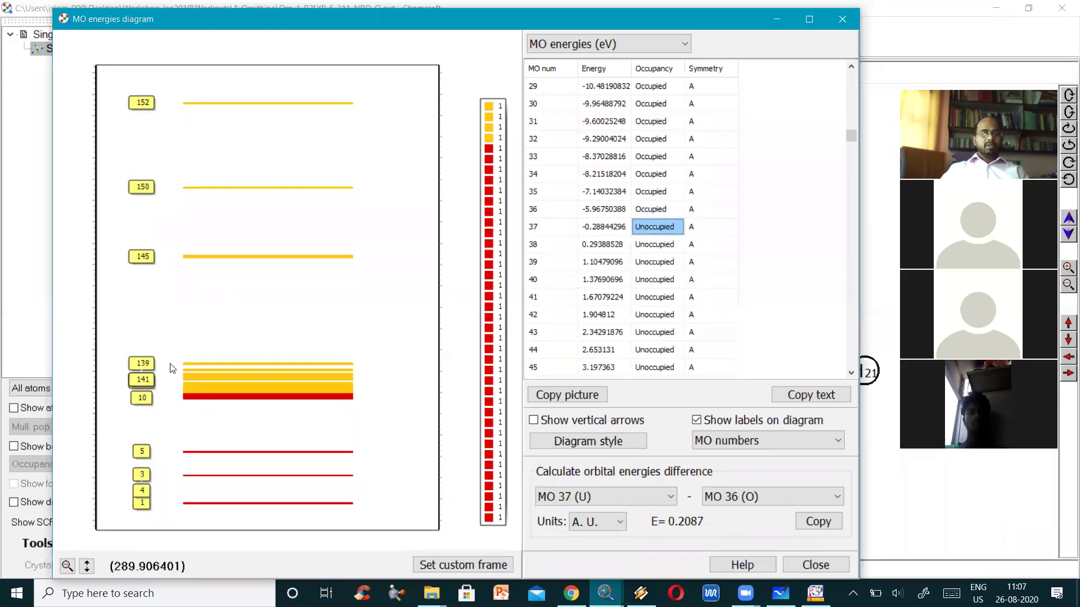
# - Enlarge the diagram around the gap between occupied and unoccupied levels, show vertical arrows, and review the diagram style options without changing them
pyautogui.click(229, 410)
pyautogui.moveTo(165, 366); pyautogui.dragTo(388, 466)
pyautogui.moveTo(153, 162); pyautogui.dragTo(397, 268)
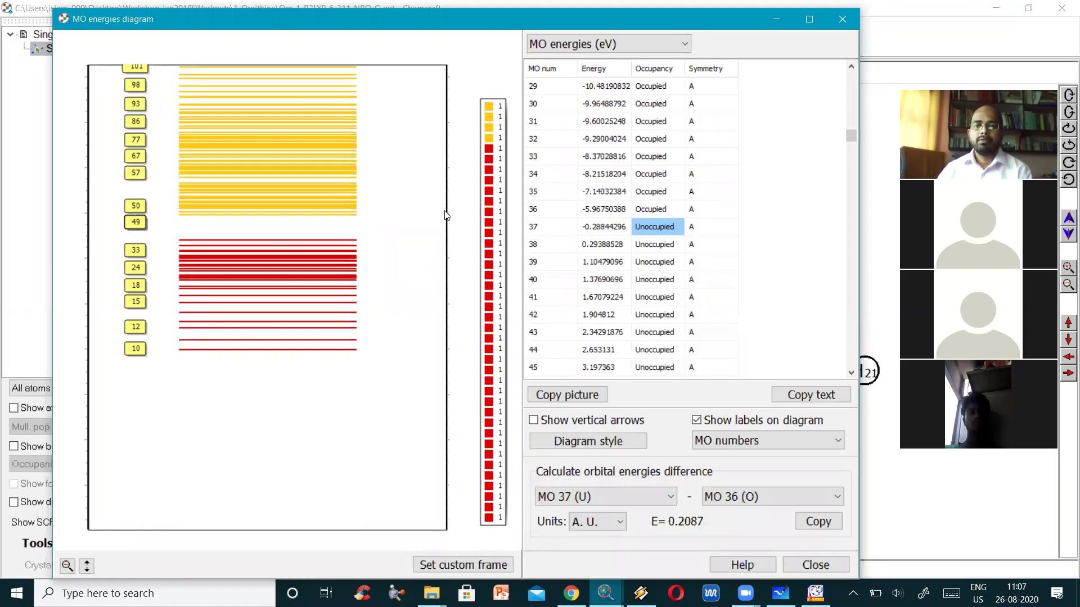
pyautogui.moveTo(157, 156); pyautogui.dragTo(383, 336)
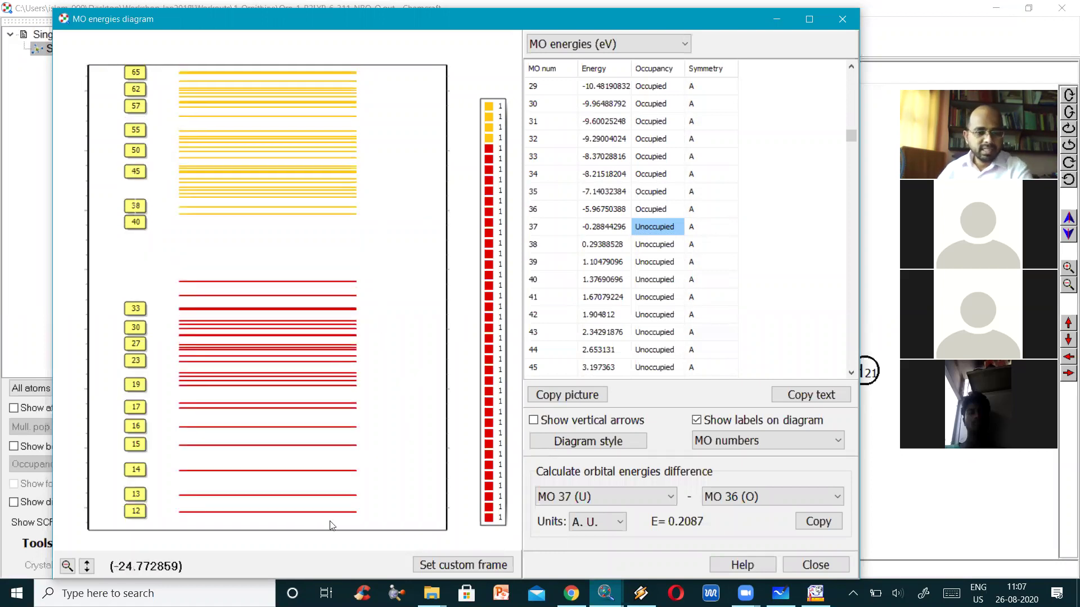
pyautogui.click(534, 422)
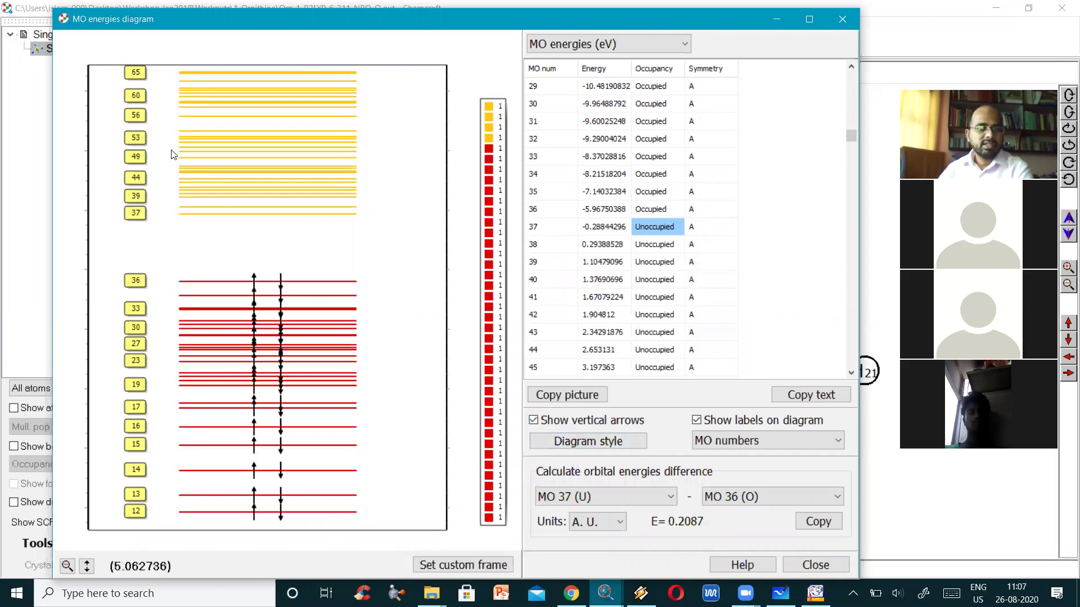
pyautogui.scroll(2, 374, 388)
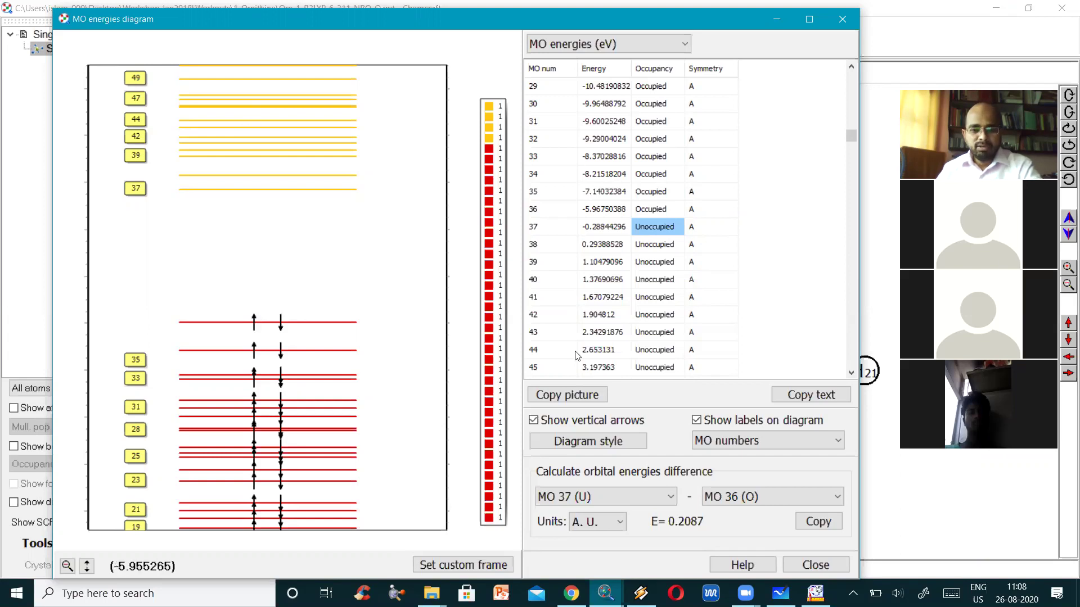
pyautogui.click(608, 445)
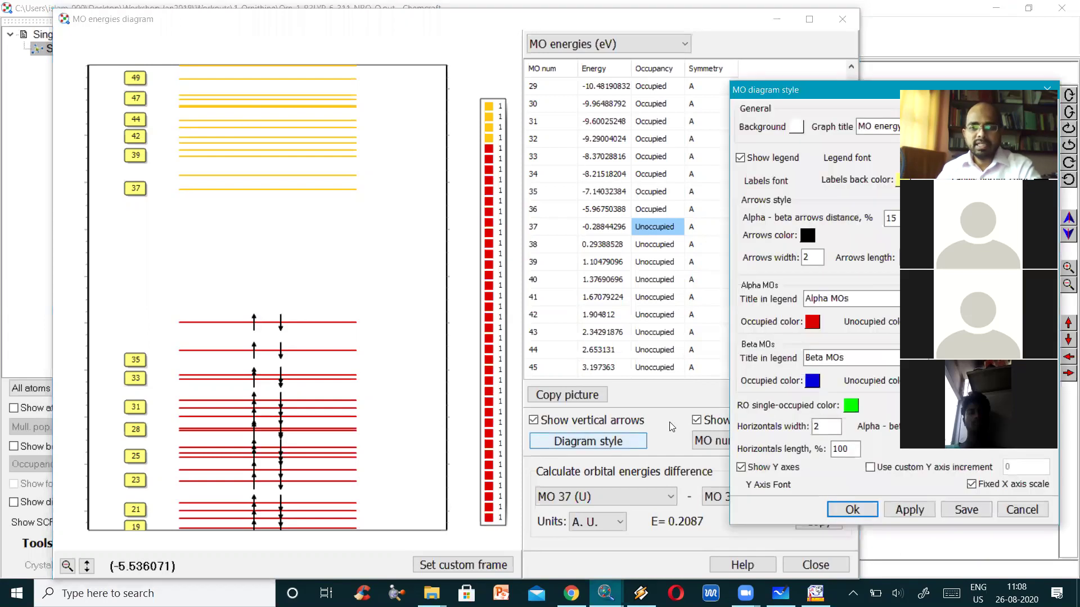
pyautogui.click(1019, 512)
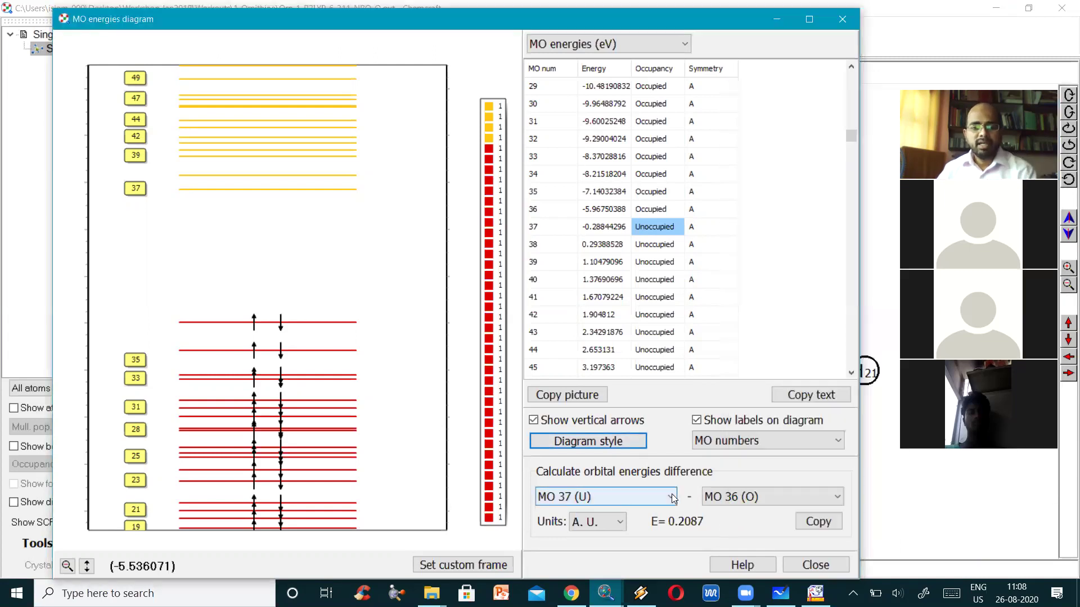
# - Calculate the orbital energy difference between MO 36 (O) and MO 37 (U) in eV and highlight the result
pyautogui.click(671, 495)
pyautogui.scroll(1, 618, 389)
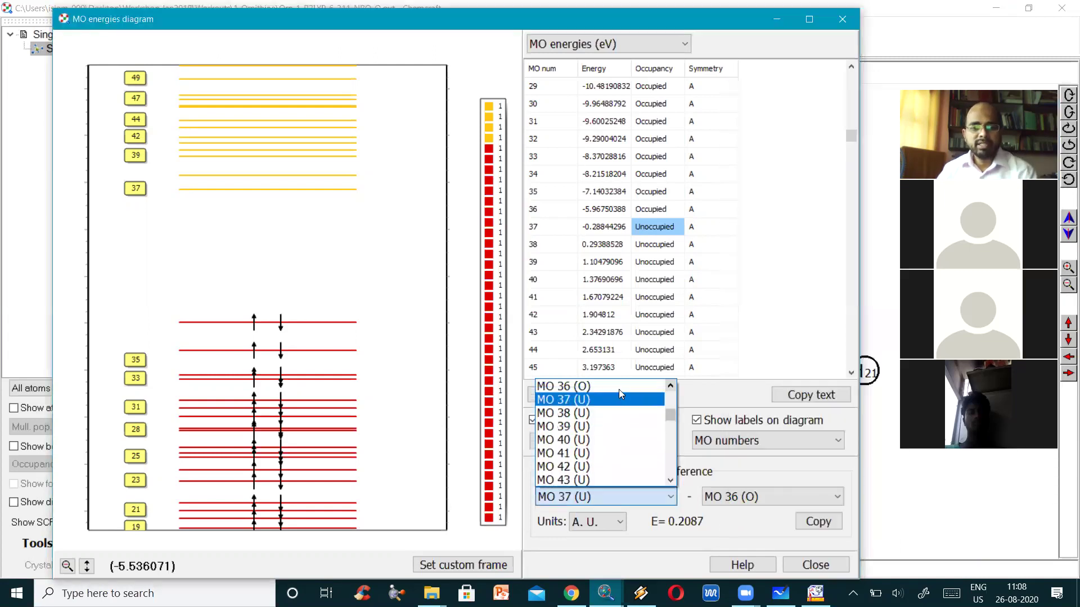
pyautogui.click(619, 390)
pyautogui.click(751, 498)
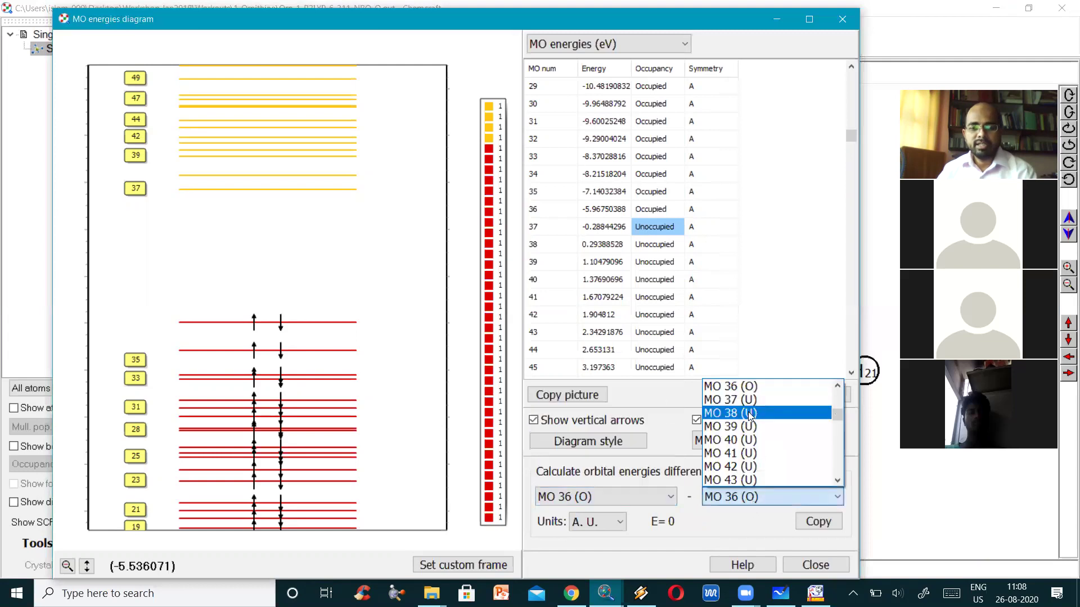
pyautogui.click(752, 410)
pyautogui.click(613, 526)
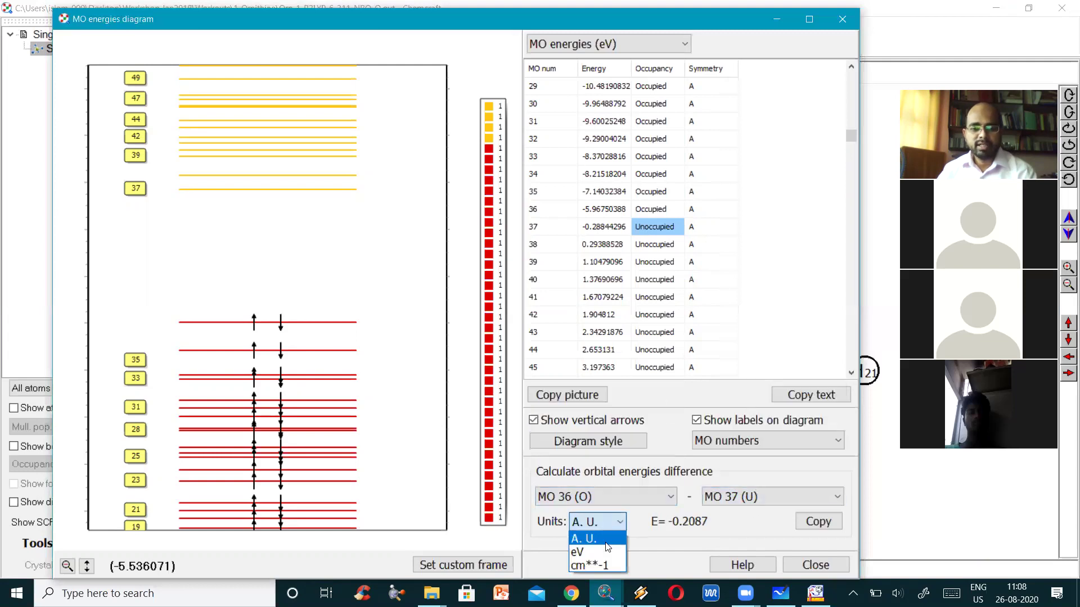
pyautogui.click(603, 549)
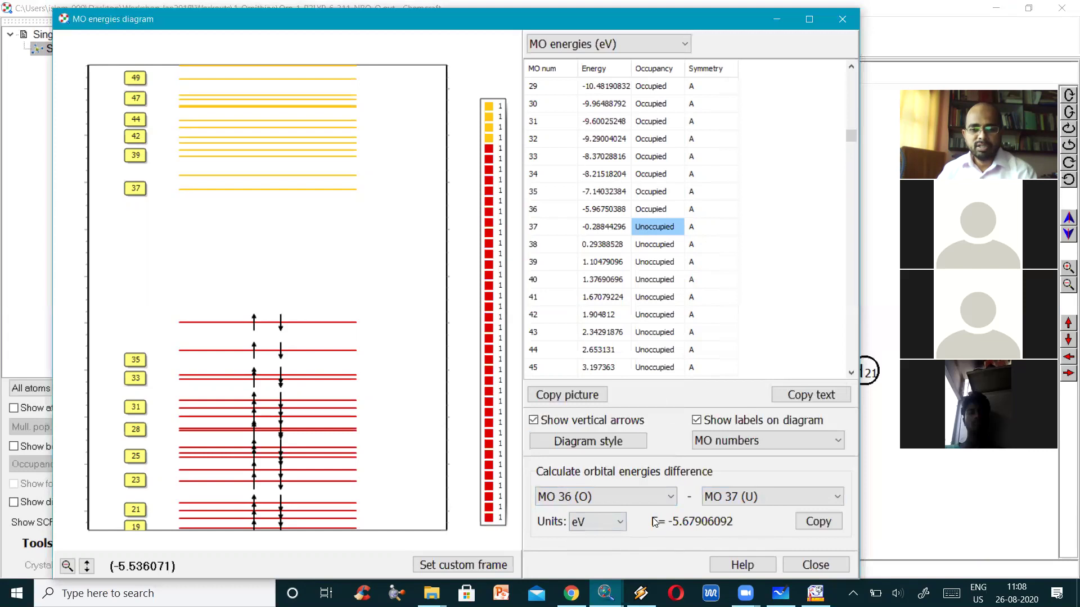
pyautogui.doubleClick(695, 522)
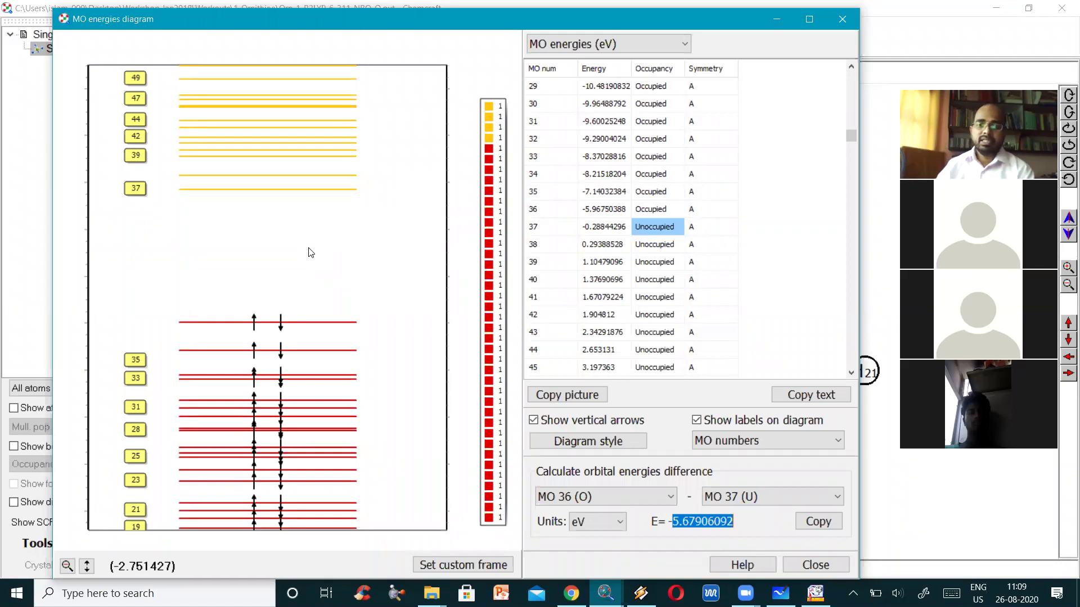
# - Switch to Microsoft Whiteboard and handwrite "S0 → T1 Transition" in yellow in the empty area beneath the electronegativity notes
pyautogui.click(781, 593)
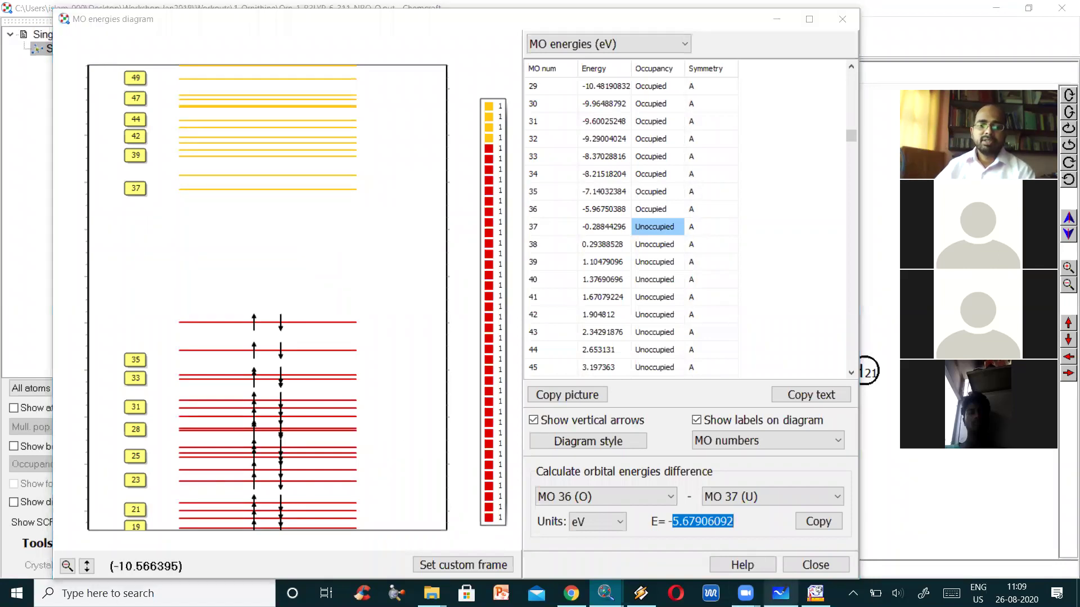
pyautogui.scroll(-2, 692, 201)
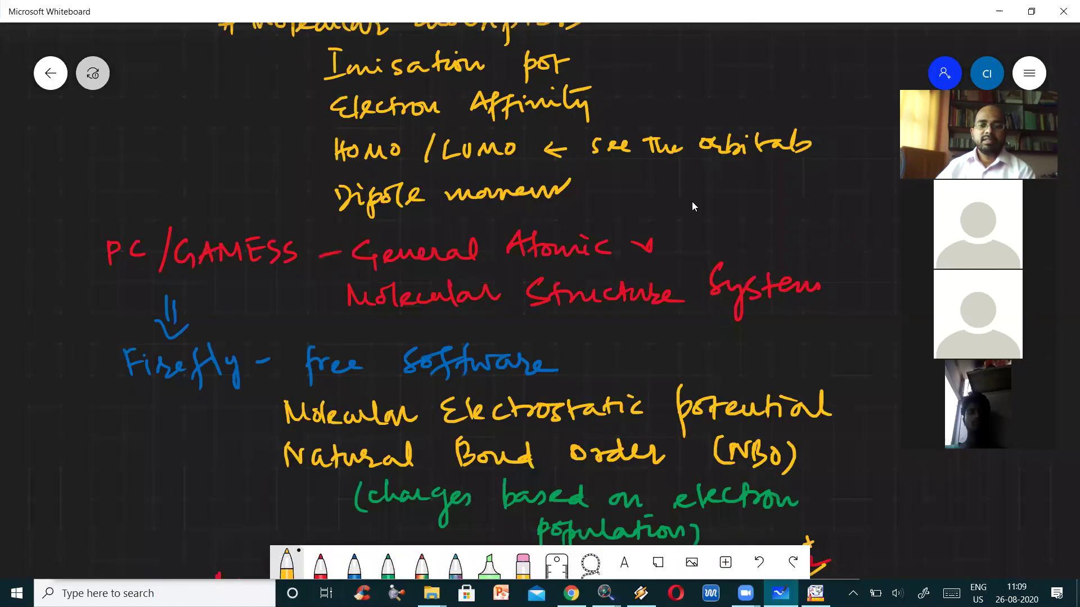
pyautogui.scroll(-12, 687, 96)
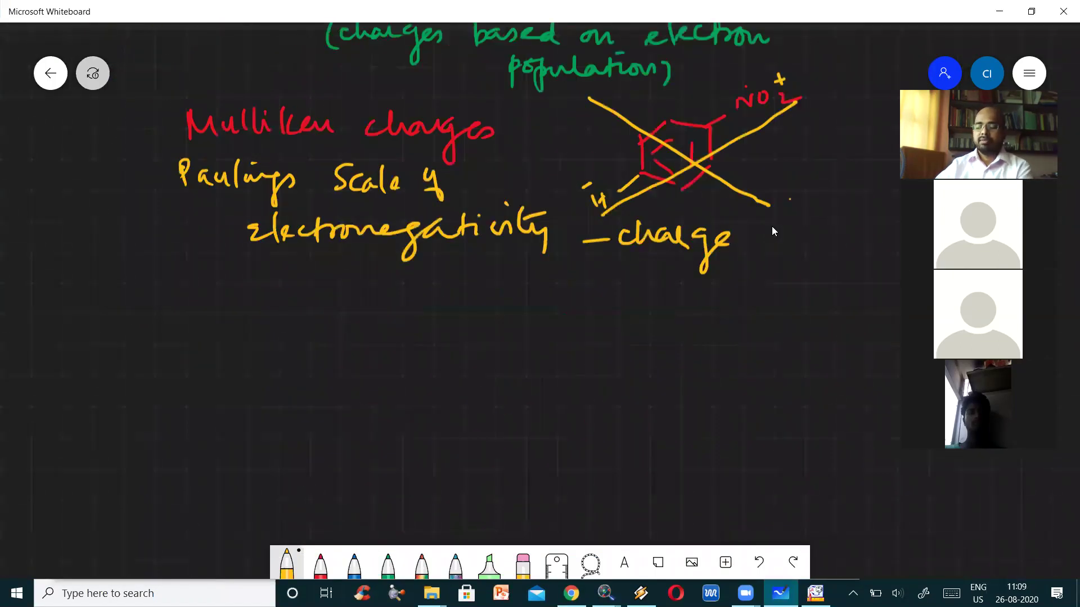
pyautogui.moveTo(225, 320)
pyautogui.mouseDown()
pyautogui.moveTo(210, 344)
pyautogui.moveTo(231, 338)
pyautogui.mouseUp()
pyautogui.moveTo(261, 333); pyautogui.dragTo(321, 333)
pyautogui.moveTo(307, 326); pyautogui.dragTo(309, 340)
pyautogui.moveTo(338, 319)
pyautogui.mouseDown()
pyautogui.moveTo(353, 317)
pyautogui.moveTo(343, 341)
pyautogui.mouseUp()
pyautogui.moveTo(358, 332); pyautogui.dragTo(358, 346)
pyautogui.moveTo(410, 317); pyautogui.dragTo(444, 311)
pyautogui.moveTo(427, 316); pyautogui.dragTo(431, 339)
pyautogui.moveTo(441, 331)
pyautogui.mouseDown()
pyautogui.moveTo(447, 341)
pyautogui.moveTo(595, 326)
pyautogui.mouseUp()
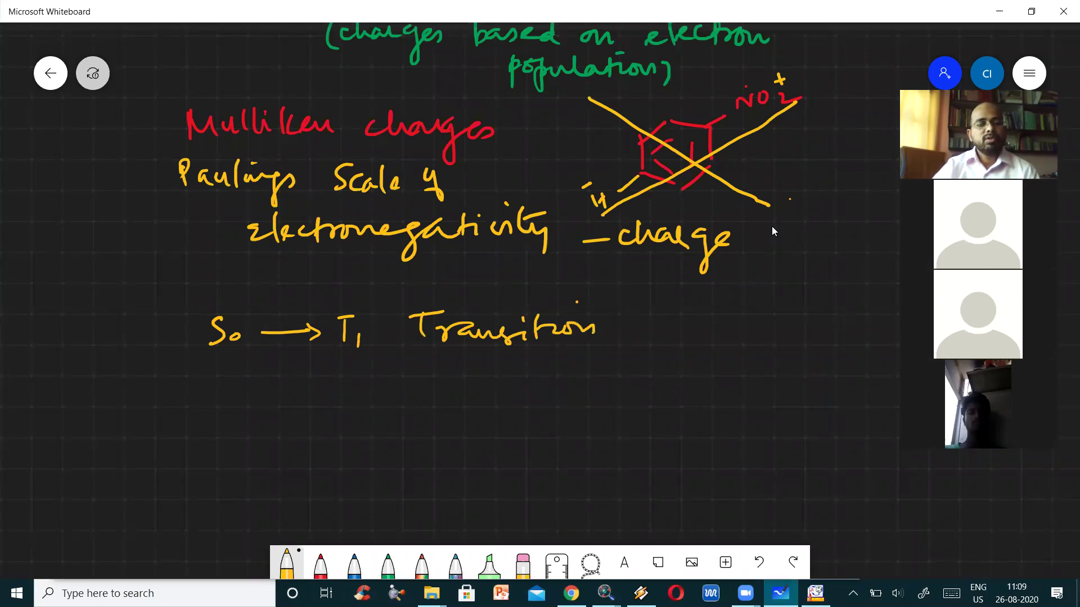
# - Draw yellow energy level lines labelled S0, S1 and T1 beneath the "S0 → T1 Transition" heading
pyautogui.moveTo(279, 499); pyautogui.dragTo(273, 514)
pyautogui.click(292, 510)
pyautogui.moveTo(315, 499); pyautogui.dragTo(361, 498)
pyautogui.moveTo(293, 506); pyautogui.dragTo(295, 508)
pyautogui.moveTo(311, 403); pyautogui.dragTo(343, 400)
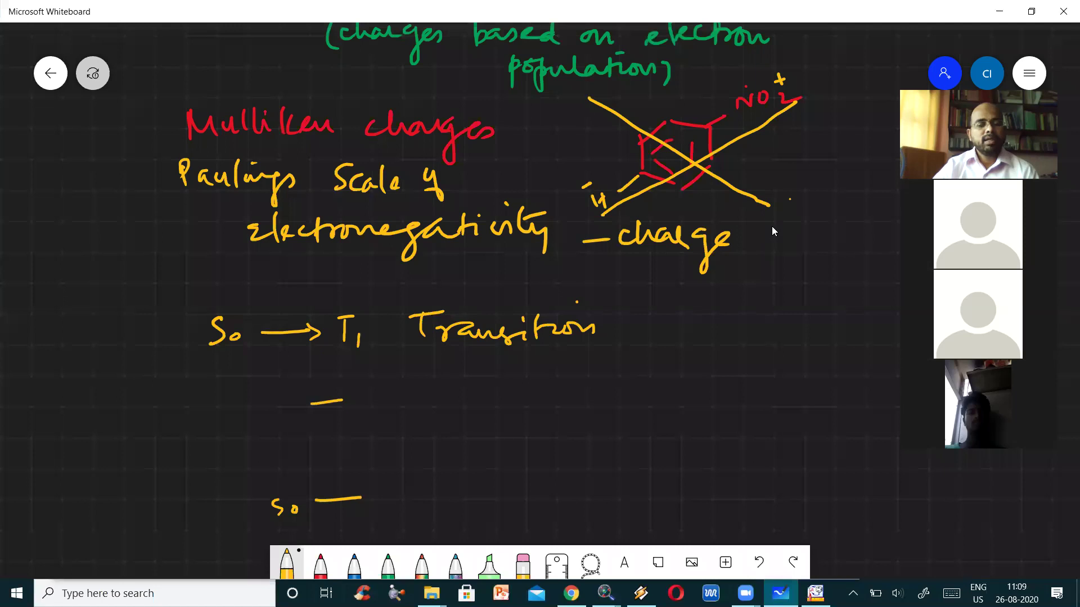
pyautogui.moveTo(271, 399); pyautogui.dragTo(259, 413)
pyautogui.moveTo(280, 407); pyautogui.dragTo(282, 421)
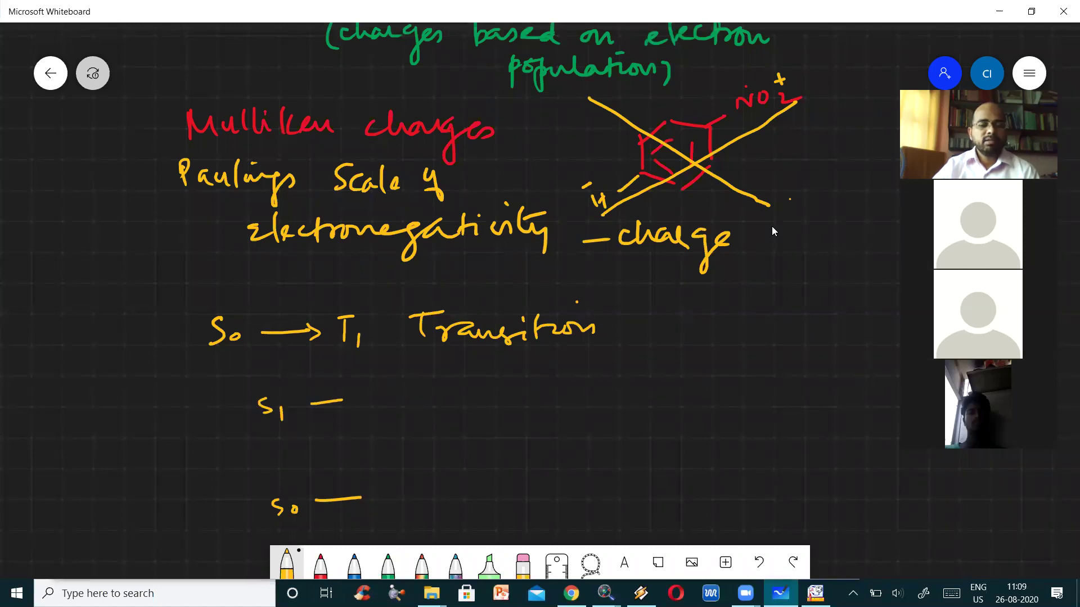
pyautogui.moveTo(392, 388); pyautogui.dragTo(421, 384)
pyautogui.moveTo(443, 382)
pyautogui.mouseDown()
pyautogui.moveTo(460, 379)
pyautogui.moveTo(452, 405)
pyautogui.mouseUp()
pyautogui.moveTo(464, 391); pyautogui.dragTo(467, 413)
# - In red, draw electron arrows on the S0 and S1 levels, a curved arrow from S1 down to S0, and wavy radiation lines on both sides
pyautogui.click(321, 563)
pyautogui.moveTo(325, 475); pyautogui.dragTo(337, 523)
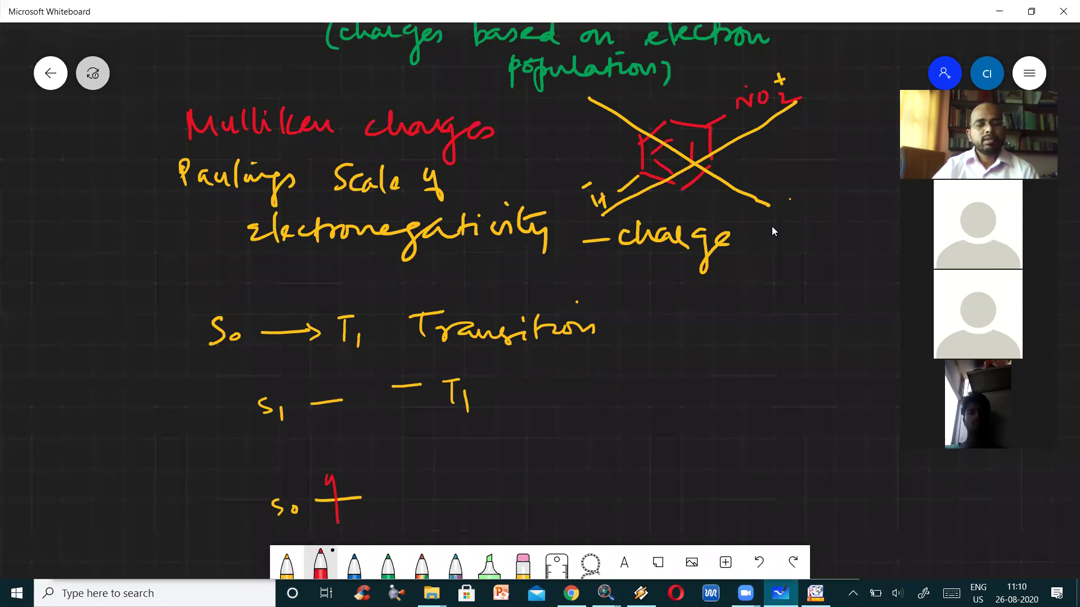
pyautogui.moveTo(122, 477); pyautogui.dragTo(141, 479)
pyautogui.moveTo(165, 476); pyautogui.dragTo(251, 473)
pyautogui.moveTo(143, 475); pyautogui.dragTo(187, 476)
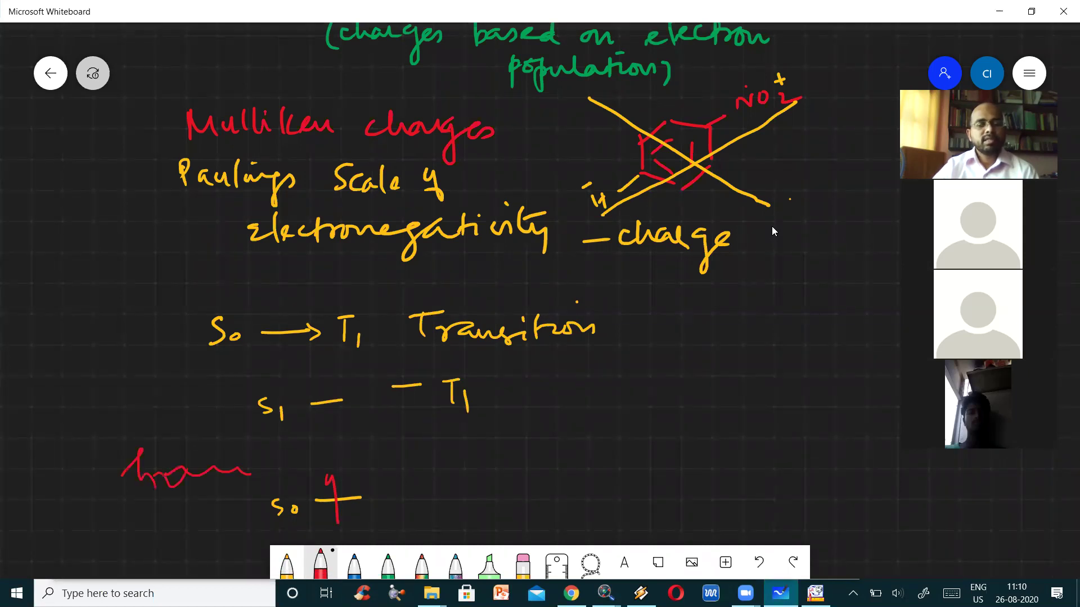
pyautogui.moveTo(326, 384)
pyautogui.mouseDown()
pyautogui.moveTo(332, 418)
pyautogui.moveTo(369, 454)
pyautogui.moveTo(370, 481)
pyautogui.mouseUp()
pyautogui.moveTo(363, 473); pyautogui.dragTo(377, 474)
pyautogui.moveTo(387, 462); pyautogui.dragTo(556, 466)
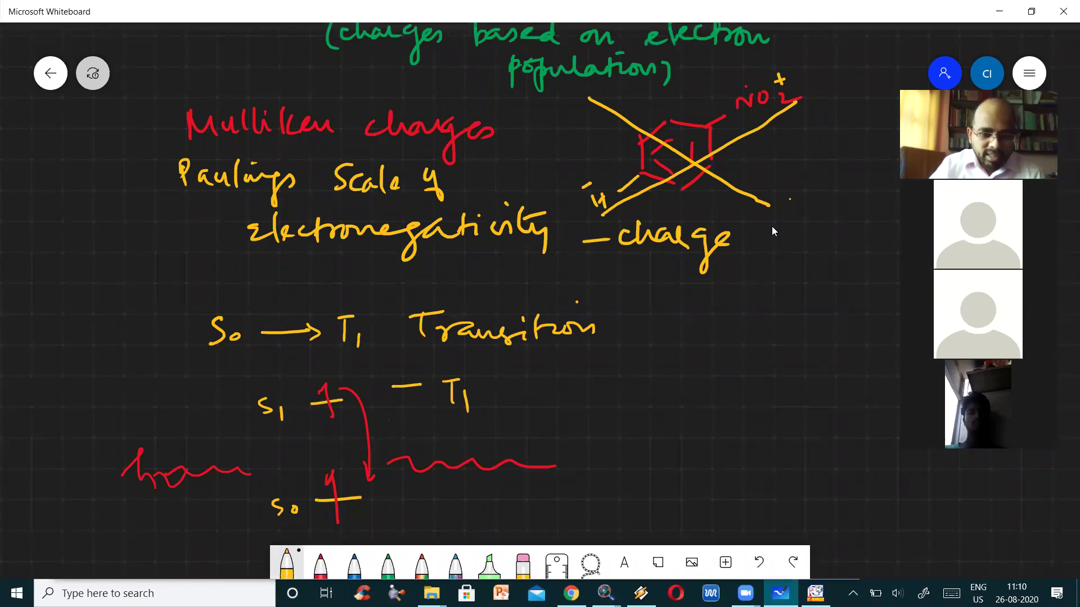
# - Add a second yellow level line below T1, with a red line up from S0 and a downward red electron arrow
pyautogui.moveTo(388, 416); pyautogui.dragTo(415, 409)
pyautogui.click(320, 563)
pyautogui.moveTo(346, 468)
pyautogui.mouseDown()
pyautogui.moveTo(336, 484)
pyautogui.moveTo(376, 413)
pyautogui.moveTo(395, 436)
pyautogui.moveTo(403, 427)
pyautogui.mouseUp()
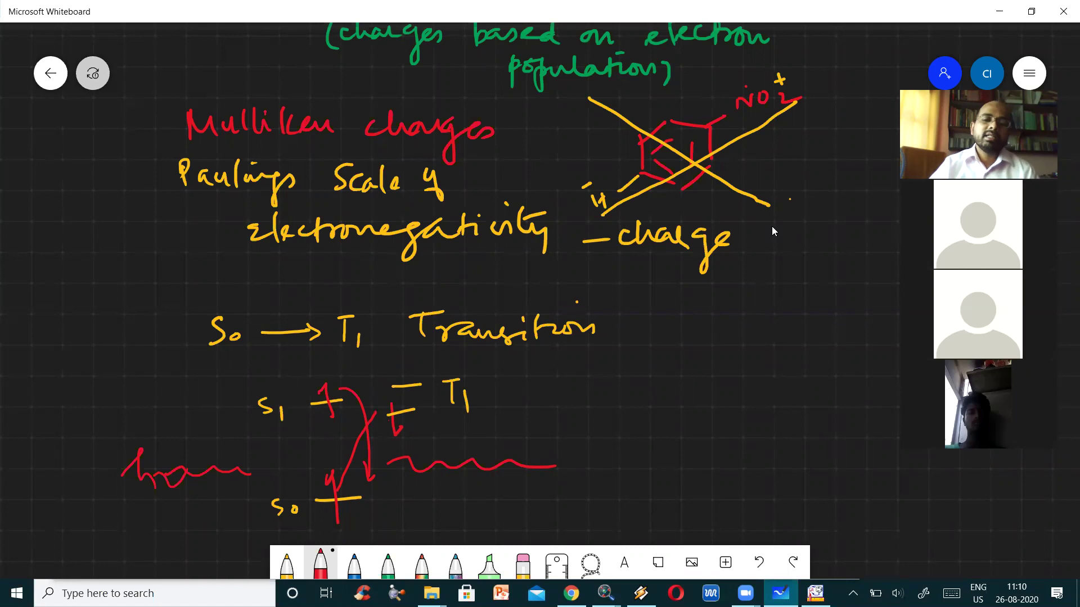
# - Handwrite "(time dependent)" in red beside T1 and "T1 → S0" followed by a wavy line beneath it
pyautogui.moveTo(516, 376)
pyautogui.mouseDown()
pyautogui.moveTo(511, 403)
pyautogui.moveTo(647, 376)
pyautogui.moveTo(696, 394)
pyautogui.moveTo(726, 393)
pyautogui.moveTo(746, 375)
pyautogui.moveTo(784, 379)
pyautogui.moveTo(790, 411)
pyautogui.mouseUp()
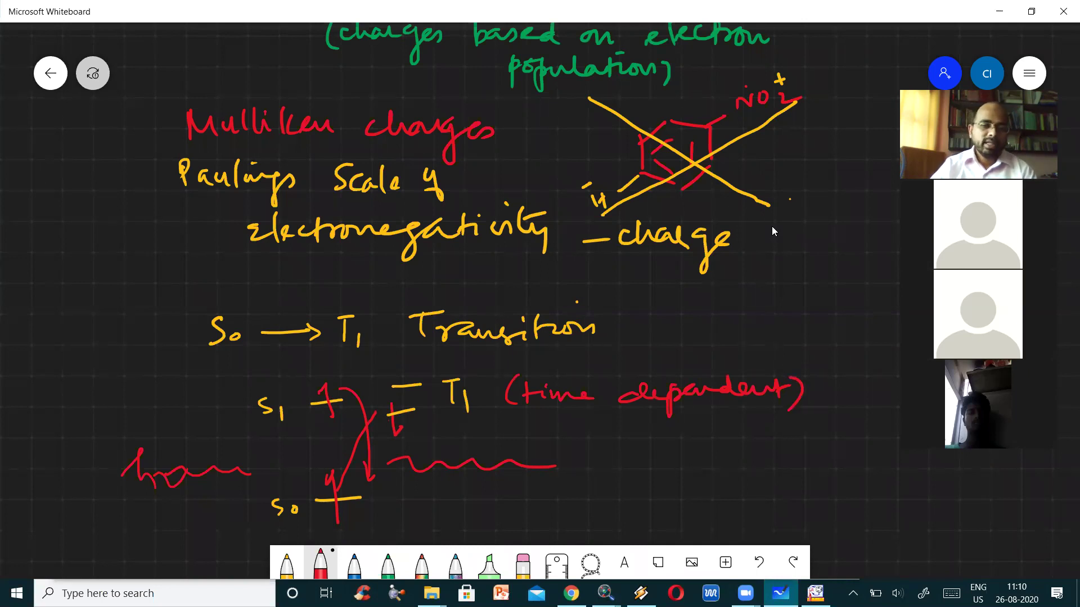
pyautogui.moveTo(539, 427)
pyautogui.mouseDown()
pyautogui.moveTo(568, 425)
pyautogui.moveTo(554, 451)
pyautogui.mouseUp()
pyautogui.moveTo(568, 441)
pyautogui.mouseDown()
pyautogui.moveTo(570, 454)
pyautogui.moveTo(630, 445)
pyautogui.mouseUp()
pyautogui.moveTo(616, 434)
pyautogui.mouseDown()
pyautogui.moveTo(617, 457)
pyautogui.moveTo(832, 448)
pyautogui.mouseUp()
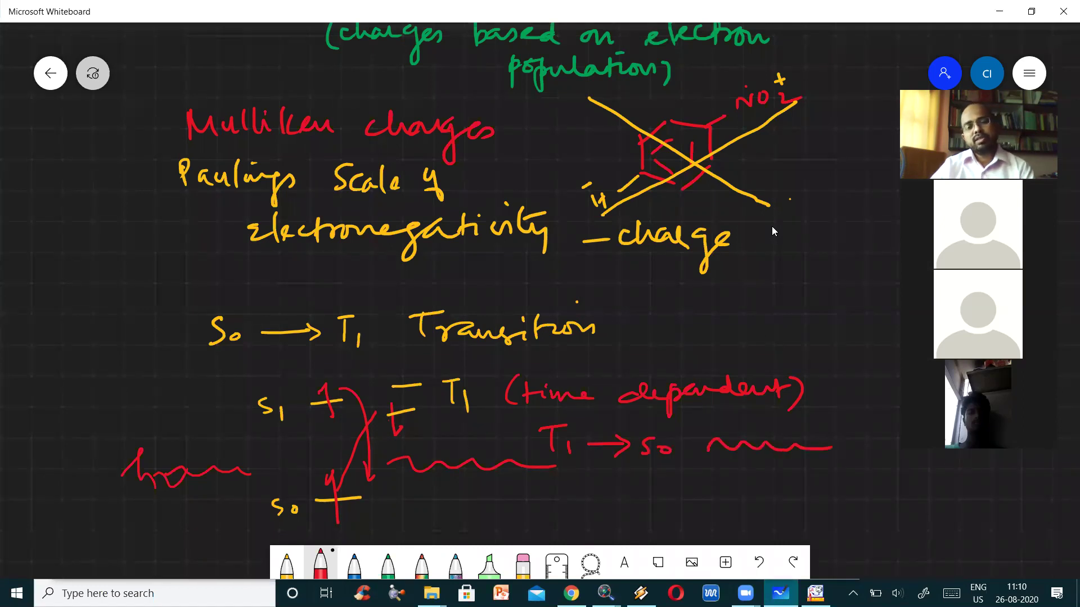
# - Handwrite "fluorescence quenching" in red below "T1 → S0" and an underlined "Jablonski" beside the S1 level
pyautogui.moveTo(618, 478)
pyautogui.mouseDown()
pyautogui.moveTo(590, 509)
pyautogui.moveTo(664, 501)
pyautogui.mouseUp()
pyautogui.moveTo(672, 501); pyautogui.dragTo(707, 490)
pyautogui.moveTo(714, 494); pyautogui.dragTo(795, 491)
pyautogui.moveTo(681, 520); pyautogui.dragTo(680, 543)
pyautogui.moveTo(687, 520)
pyautogui.mouseDown()
pyautogui.moveTo(816, 527)
pyautogui.moveTo(831, 544)
pyautogui.mouseUp()
pyautogui.moveTo(23, 377)
pyautogui.mouseDown()
pyautogui.moveTo(132, 400)
pyautogui.moveTo(227, 379)
pyautogui.mouseUp()
pyautogui.moveTo(32, 450); pyautogui.dragTo(252, 401)
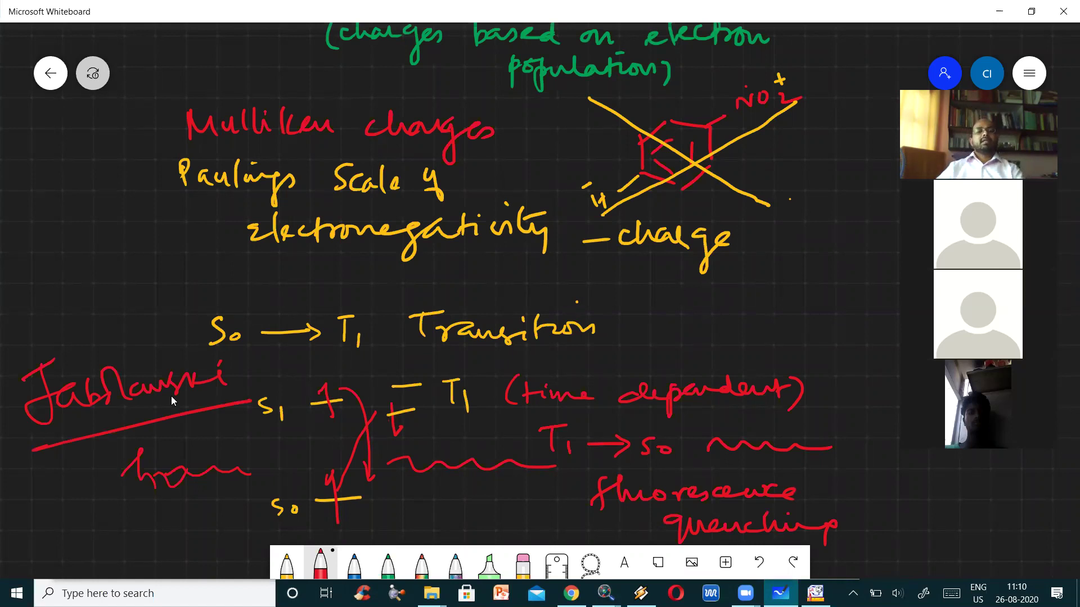
# - Switch to Chemcraft, close the MO energies diagram and show the atomic properties table of natural charges
pyautogui.hotkey('alt', 'Tab')
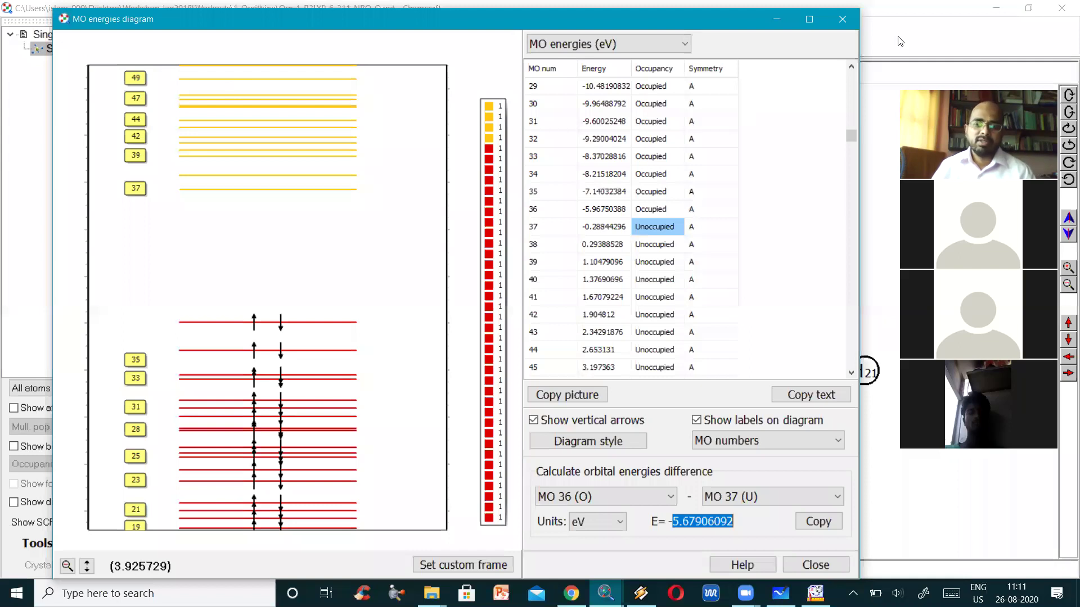
pyautogui.press('Escape')
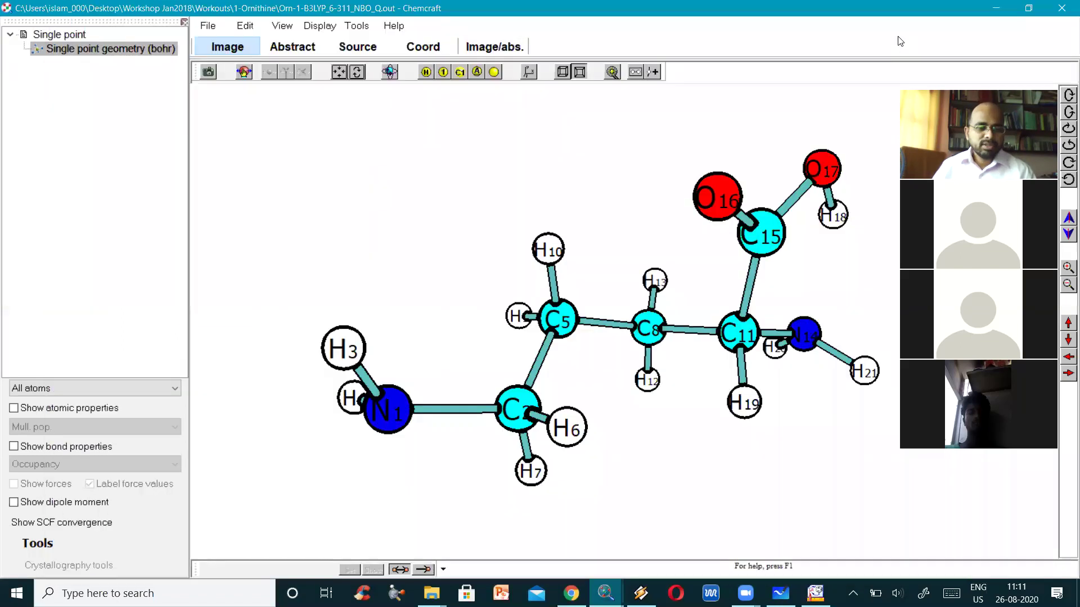
pyautogui.click(52, 543)
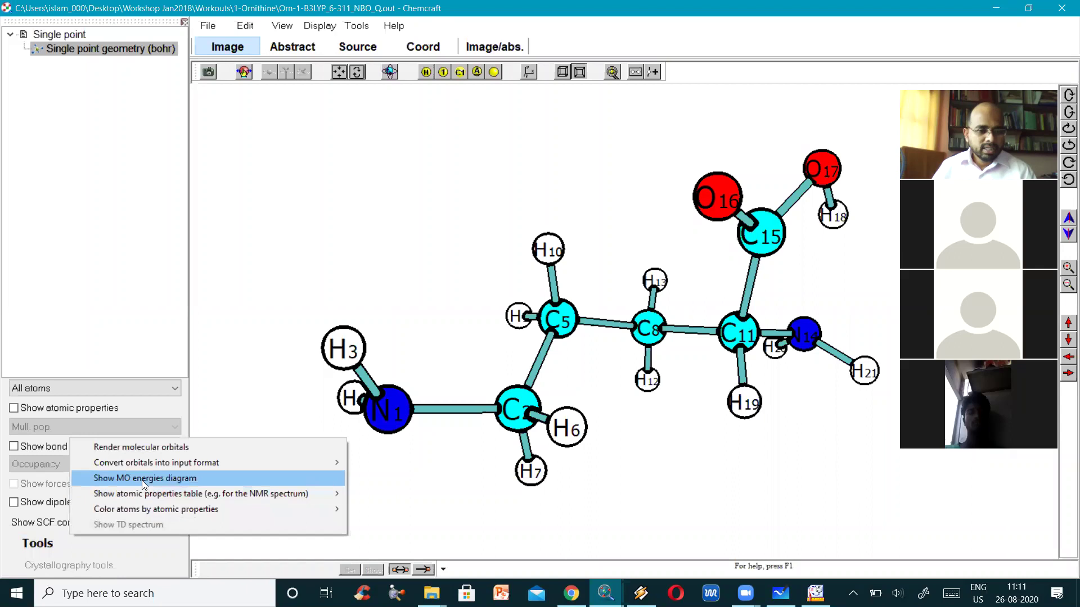
pyautogui.moveTo(146, 494)
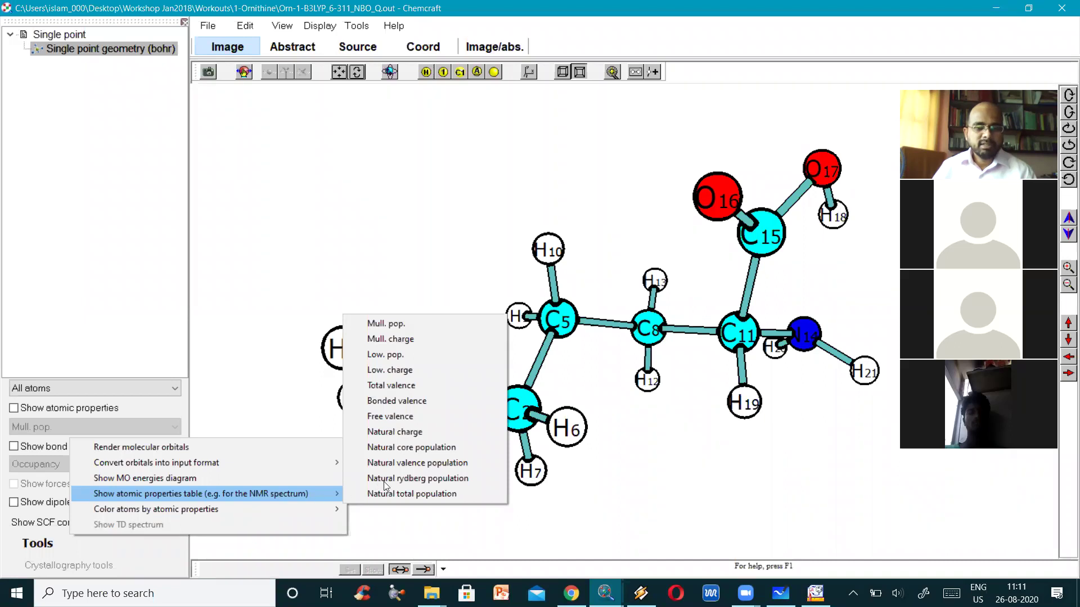
pyautogui.click(411, 435)
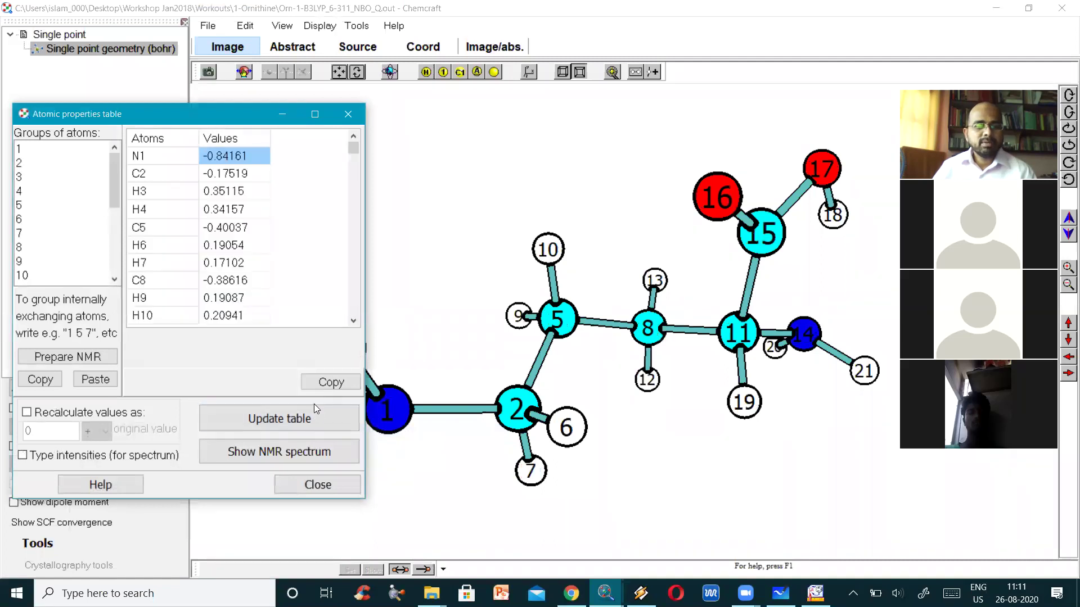
# - Plot the natural charges as an NMR spectrum with broadened bands using Lorentzian broadening, closing the spectrum and table when done
pyautogui.click(298, 458)
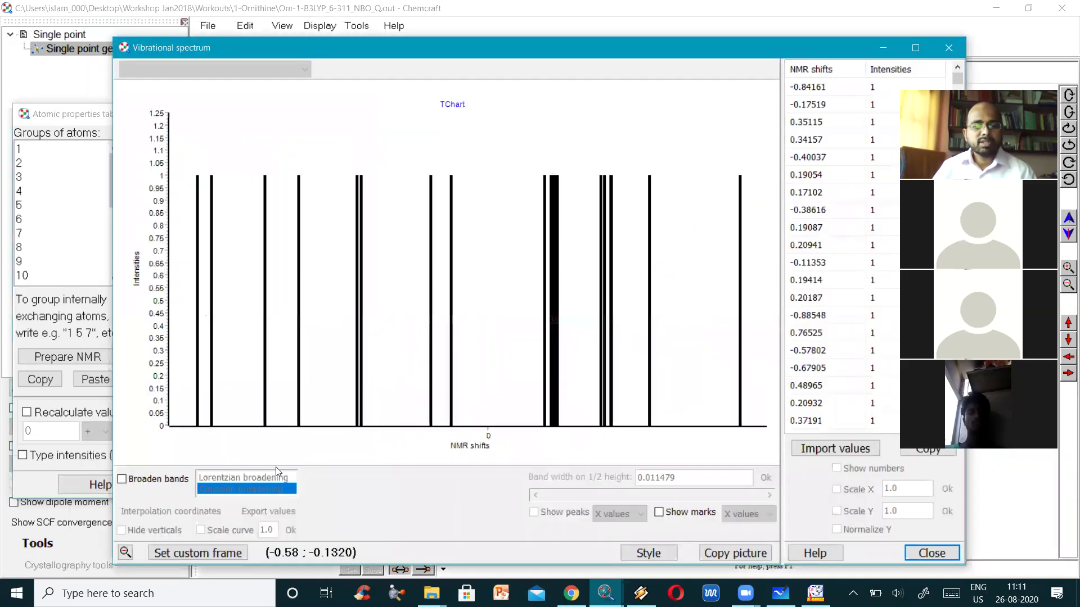
pyautogui.click(144, 485)
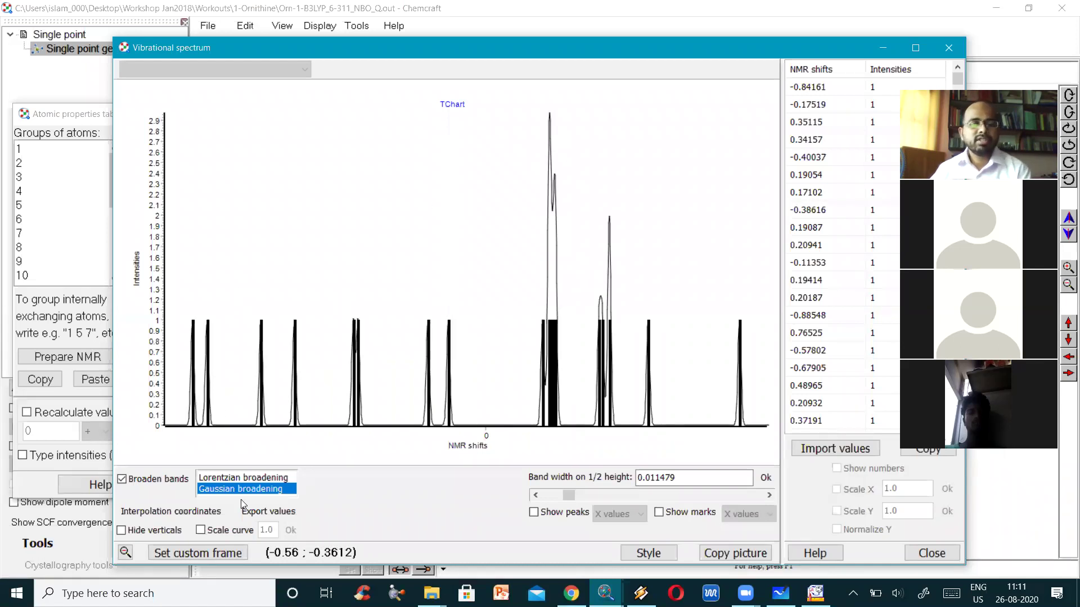
pyautogui.click(268, 476)
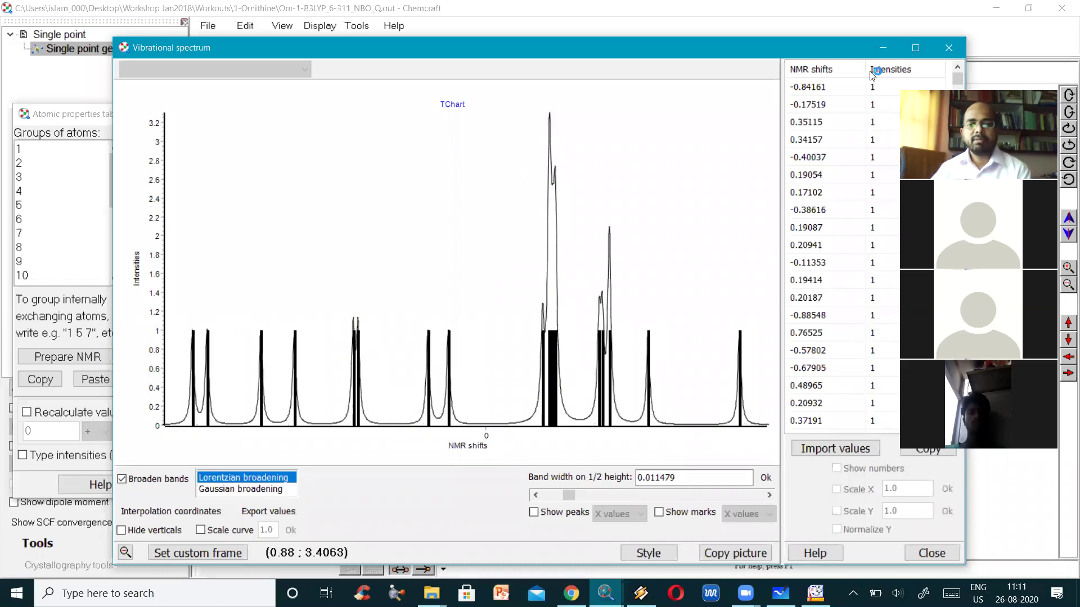
pyautogui.click(949, 48)
pyautogui.click(300, 490)
# - Show the atomic properties table of Mulliken charges and view its NMR spectrum, closing both windows when done
pyautogui.click(59, 548)
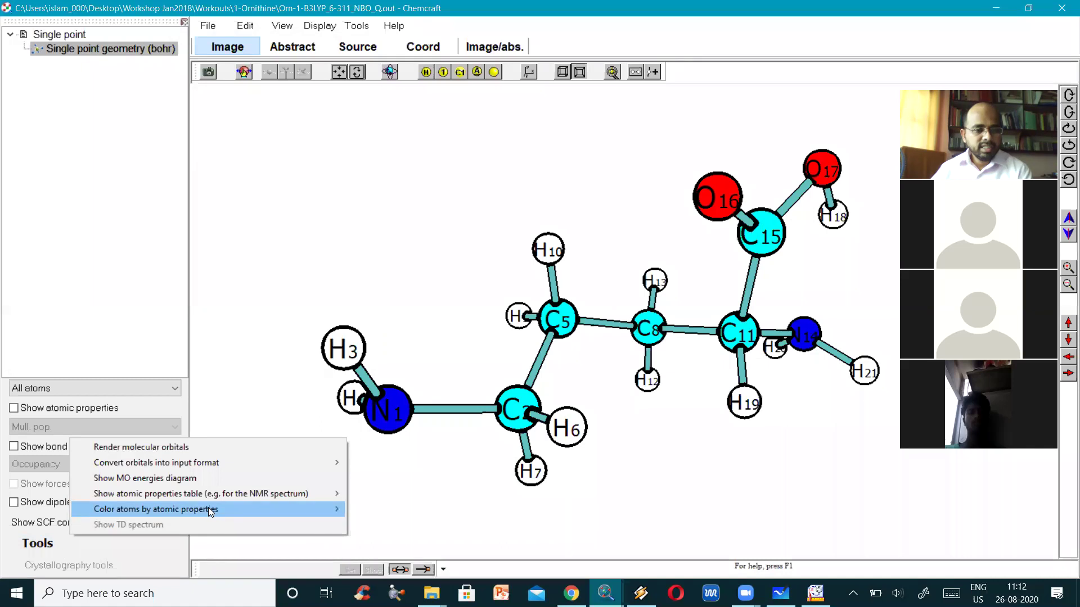
pyautogui.moveTo(219, 497)
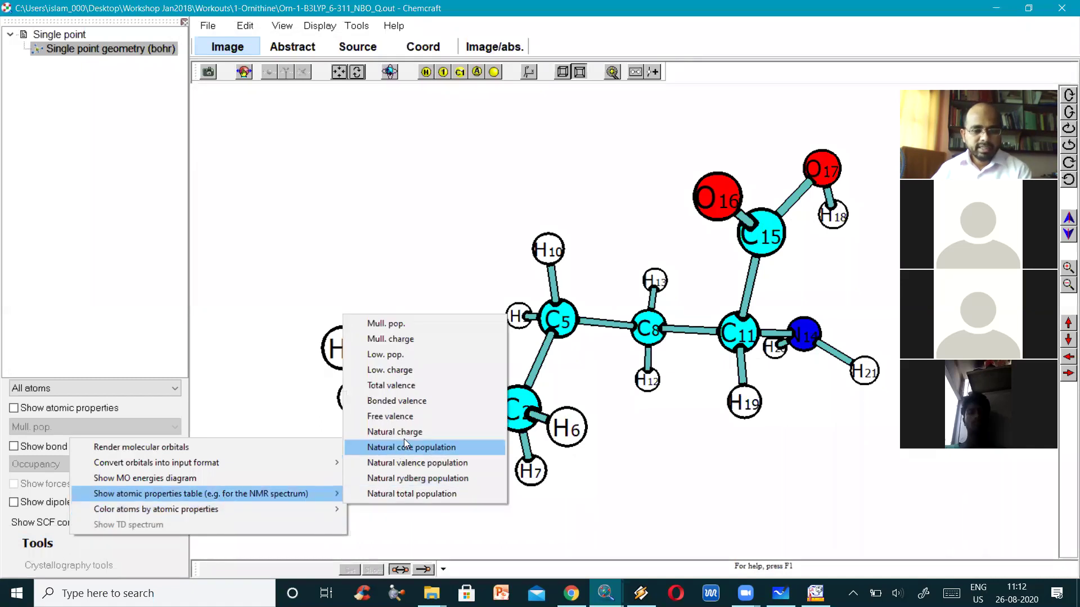
pyautogui.click(393, 340)
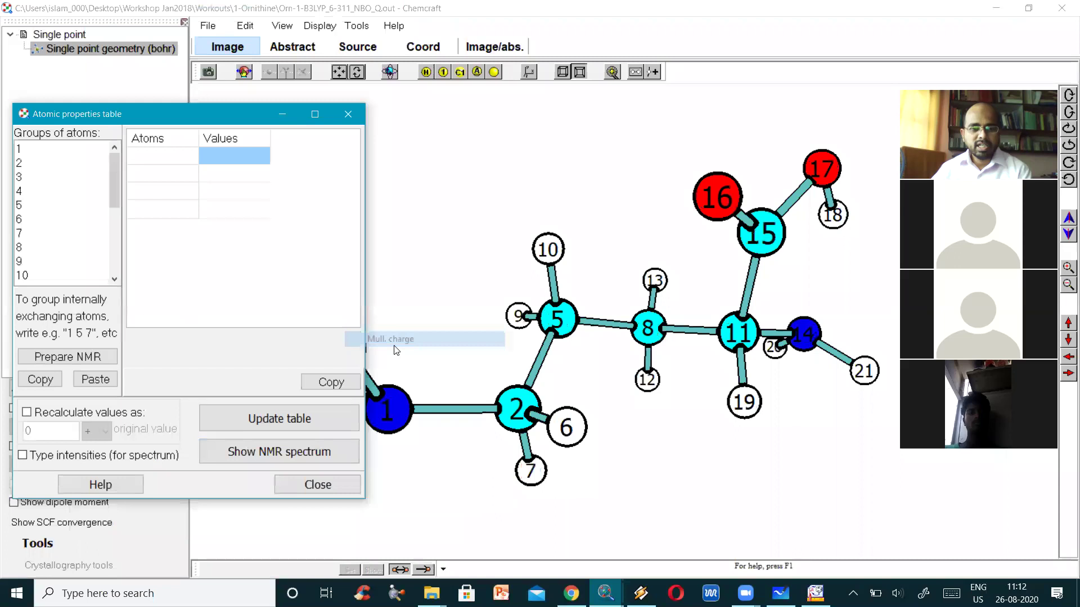
pyautogui.click(281, 419)
pyautogui.click(291, 451)
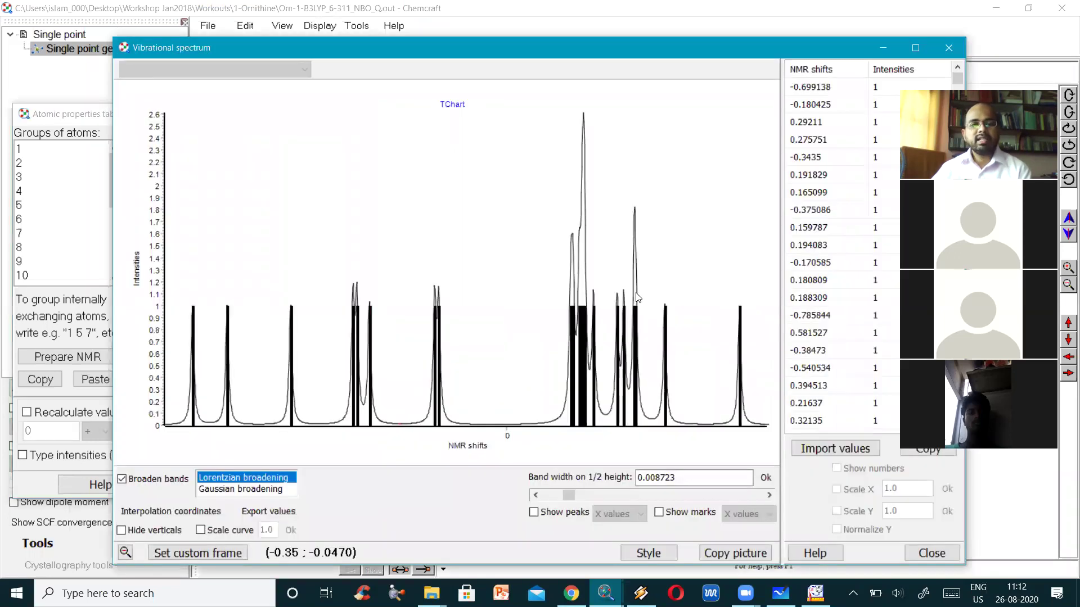
pyautogui.click(961, 47)
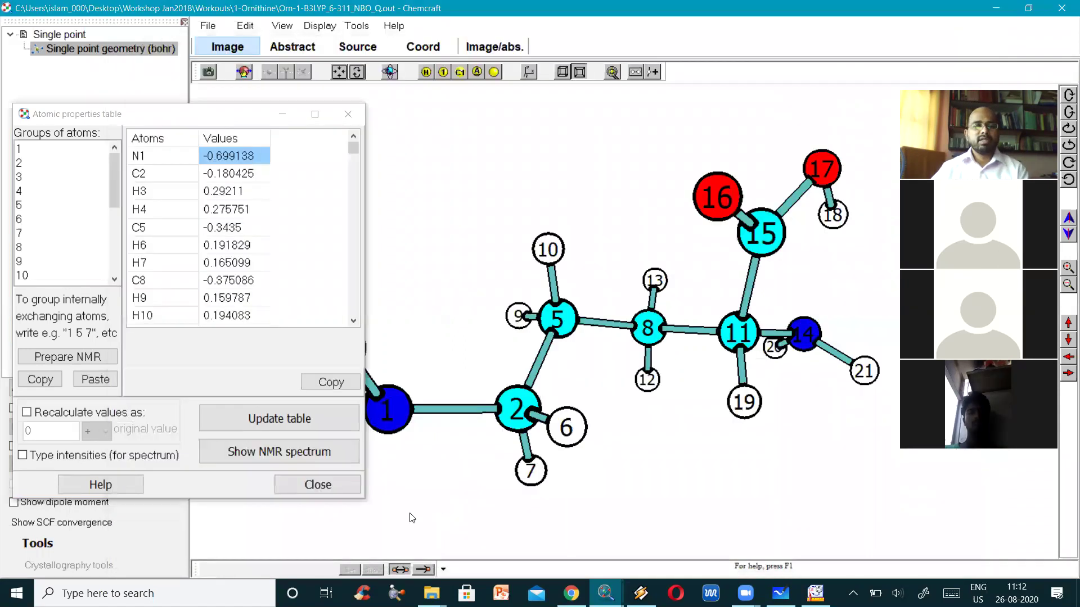
pyautogui.click(325, 483)
# - Show the atomic properties table of total valence and view its NMR spectrum, closing both windows when done
pyautogui.click(50, 543)
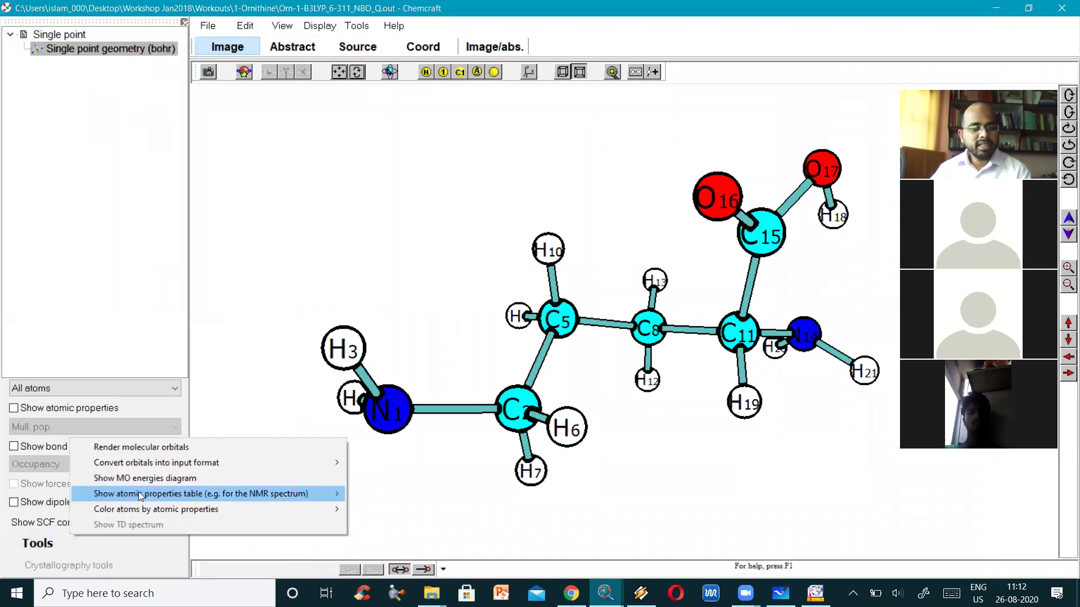
pyautogui.moveTo(141, 496)
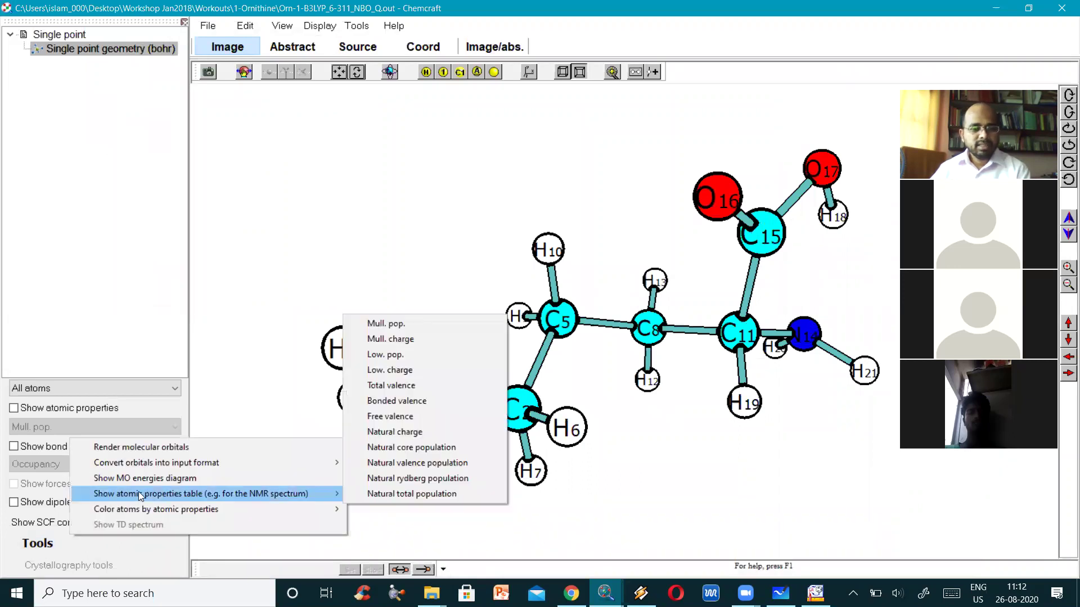
pyautogui.click(399, 386)
pyautogui.click(305, 426)
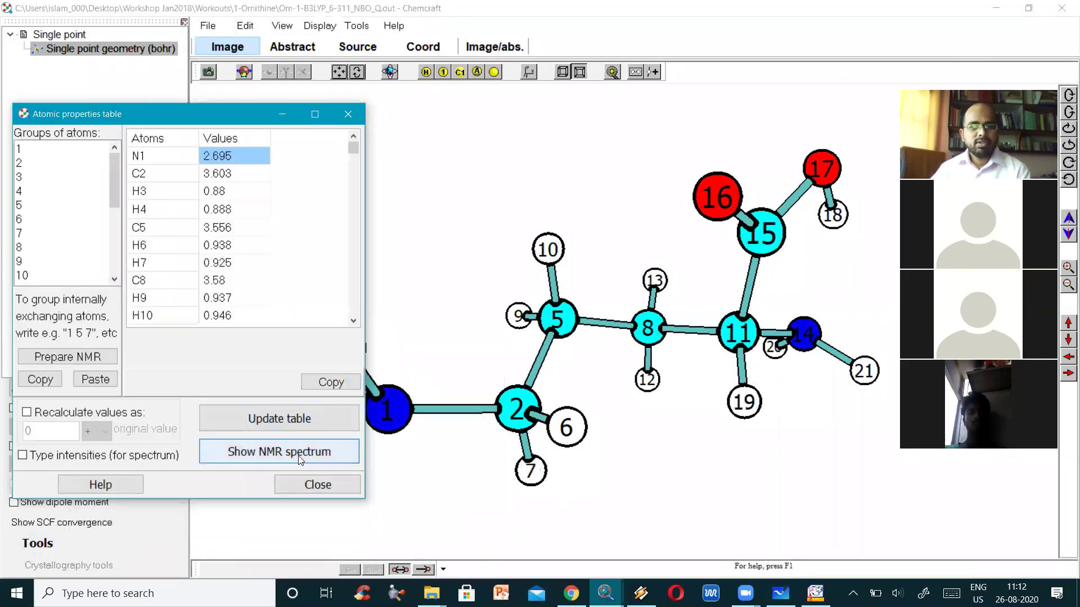
pyautogui.click(299, 455)
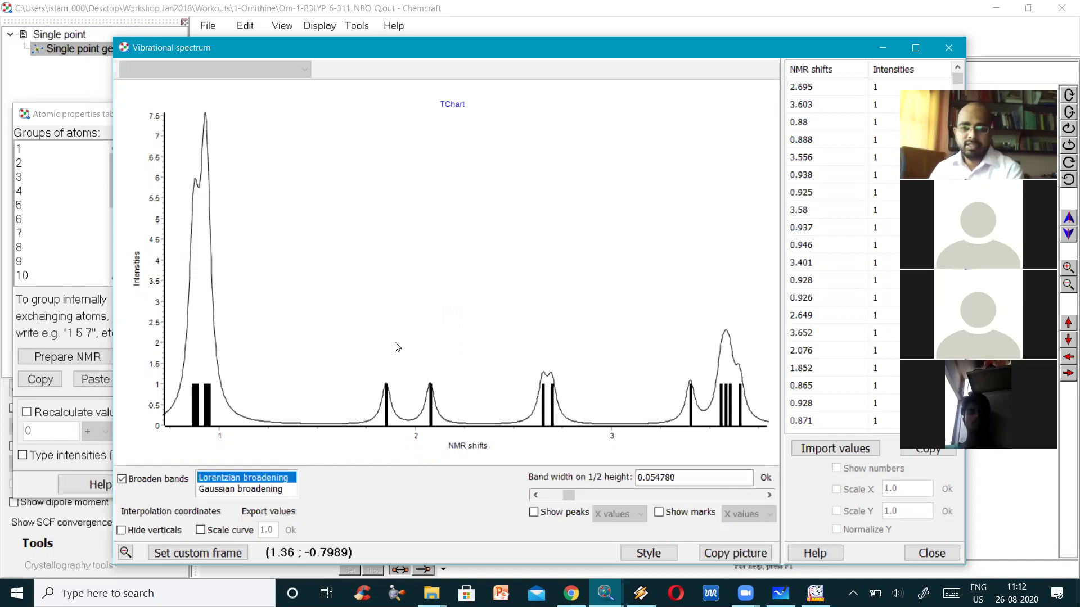
pyautogui.click(949, 48)
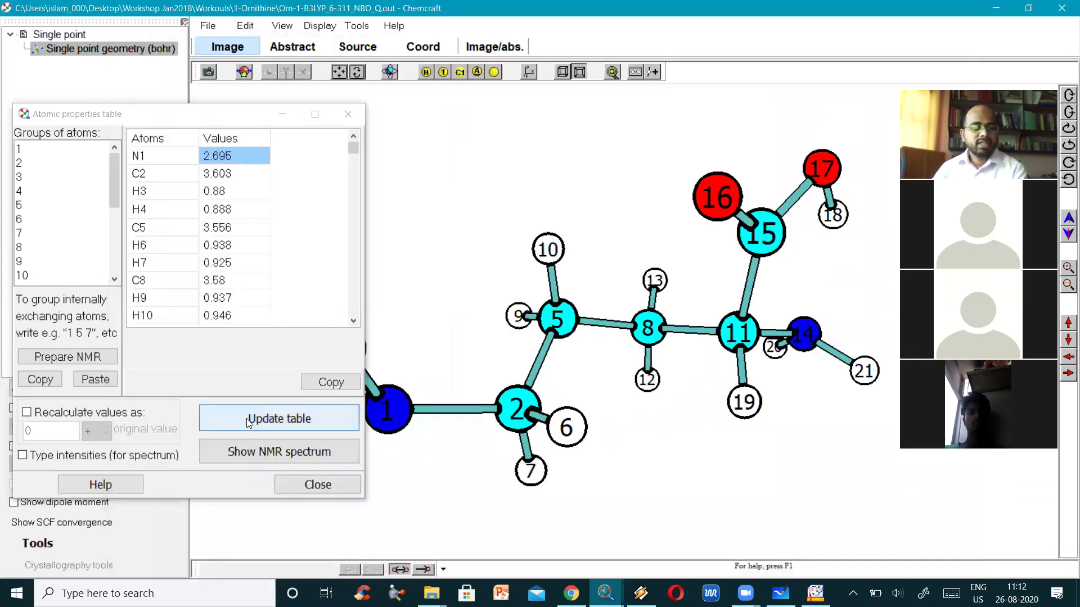
pyautogui.click(315, 485)
# - Preview ornithine's atoms coloured by natural charge on the five-colour scale, closing the colouring dialog when done
pyautogui.click(60, 546)
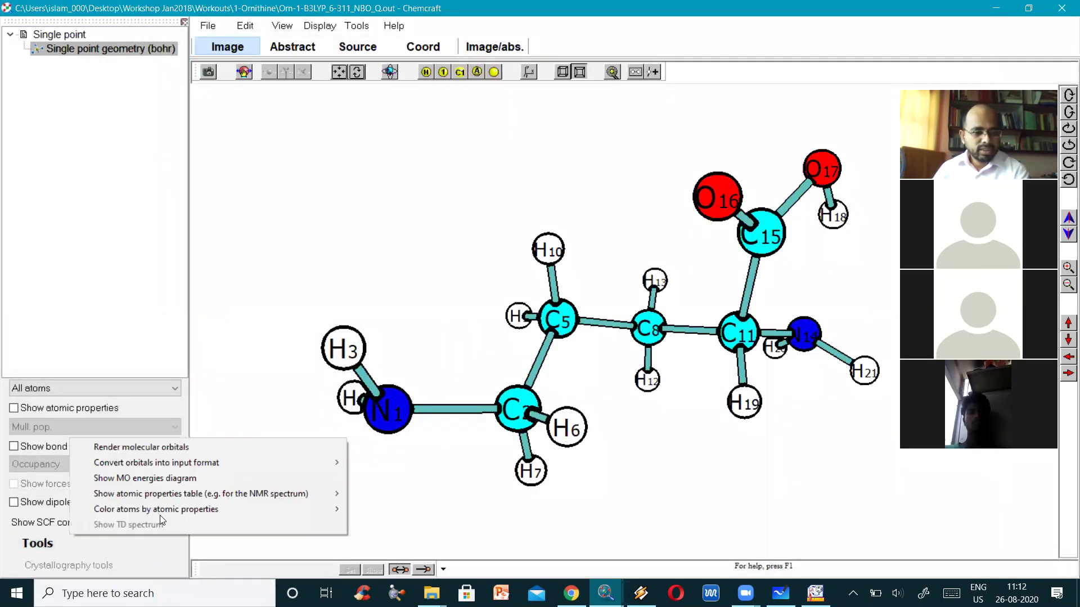
pyautogui.moveTo(160, 515)
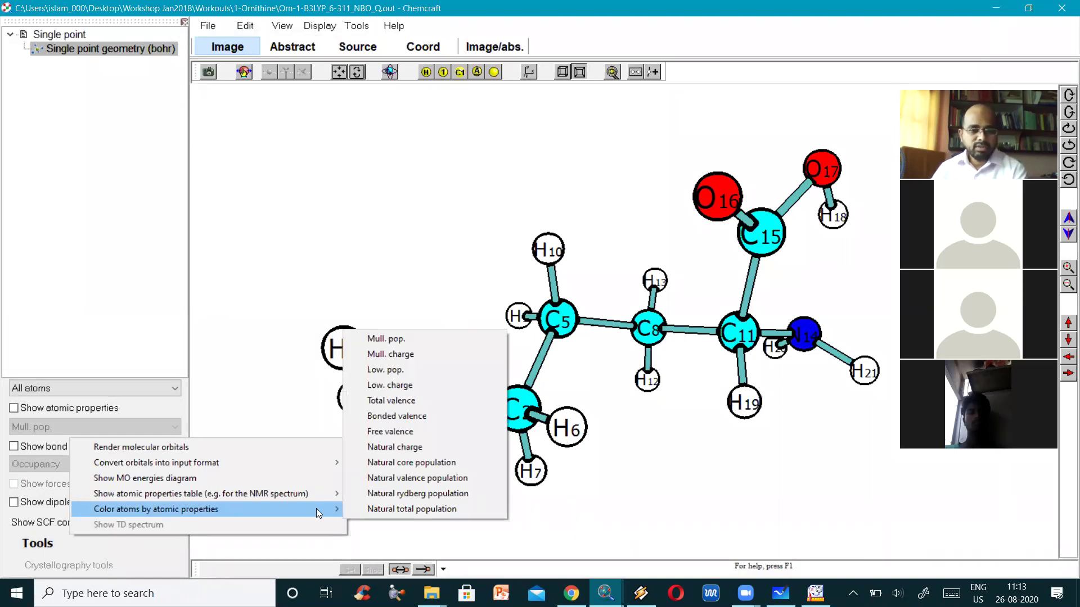
pyautogui.click(420, 448)
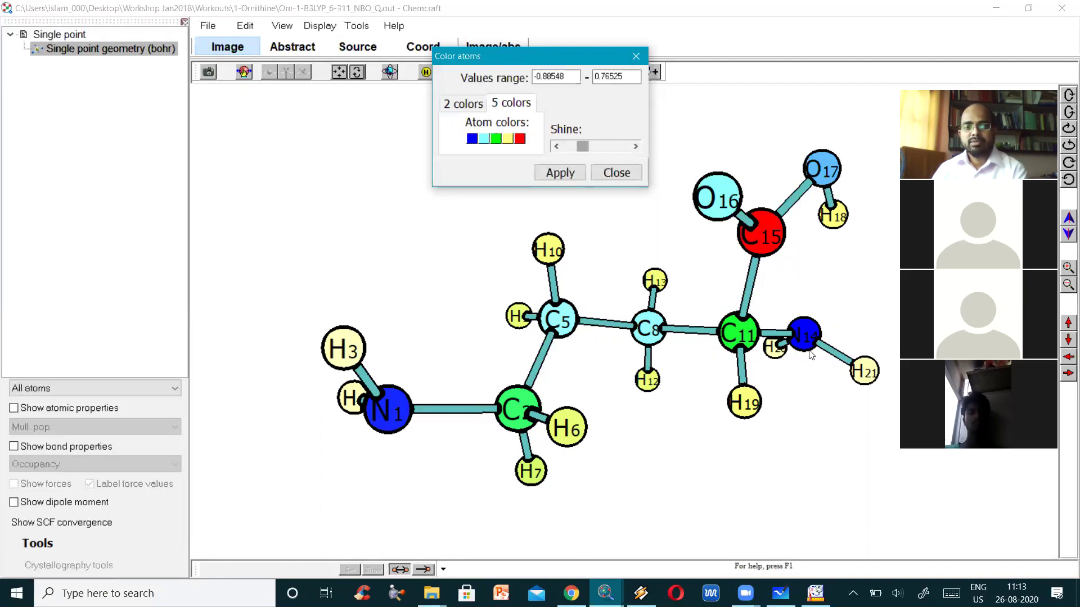
pyautogui.click(615, 179)
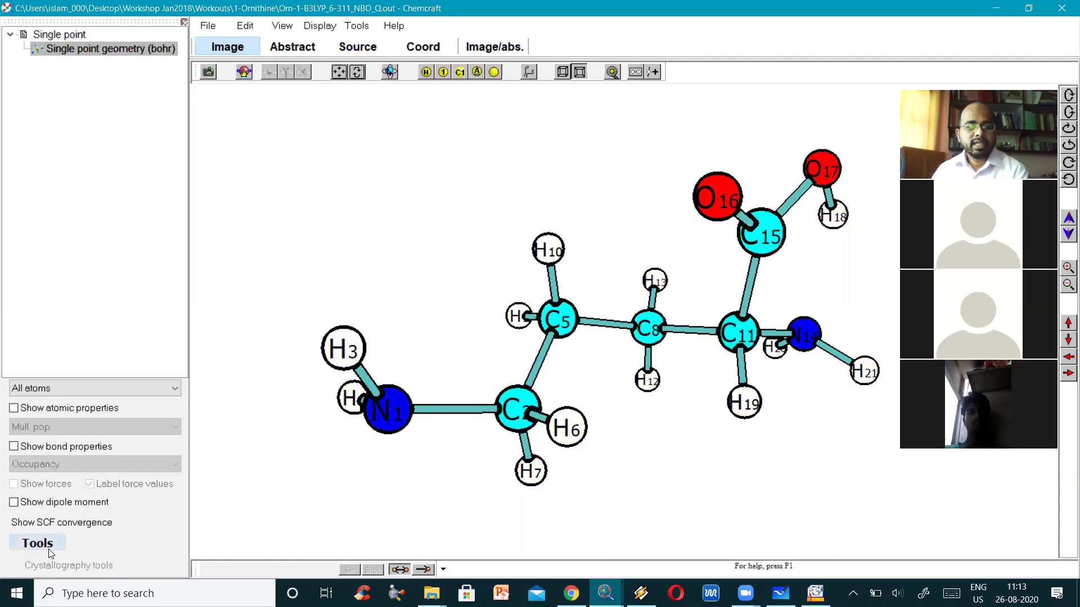
# - View the MO energies diagram briefly and close it
pyautogui.click(49, 550)
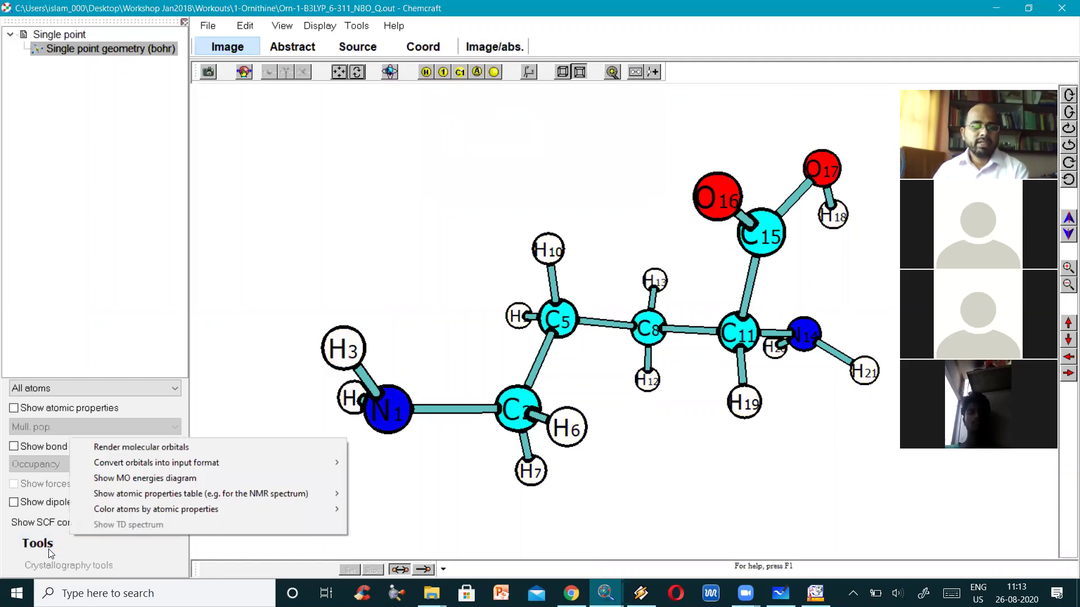
pyautogui.click(145, 478)
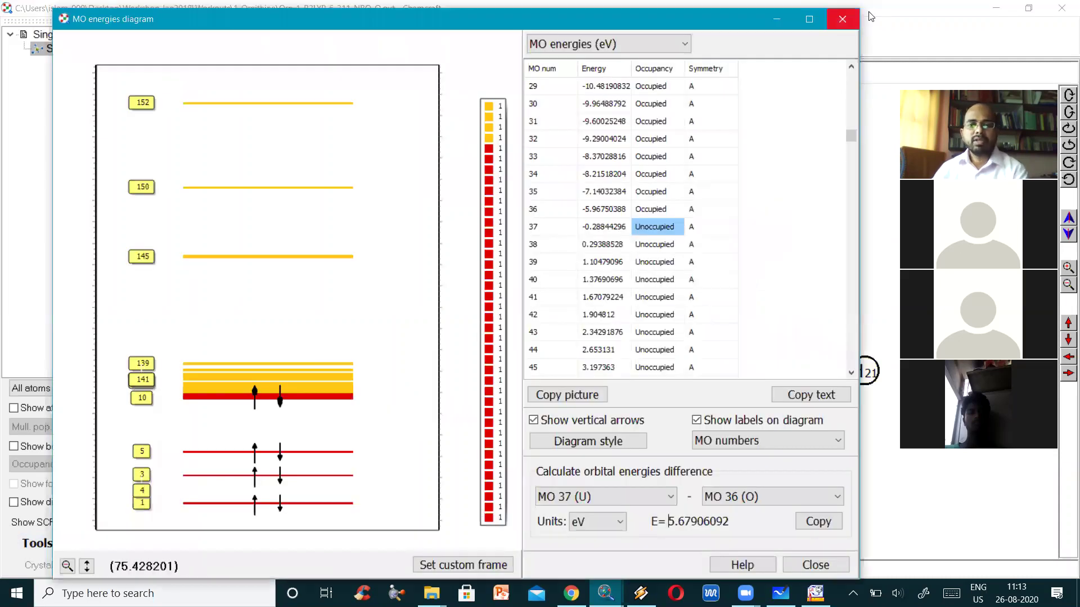
pyautogui.click(842, 18)
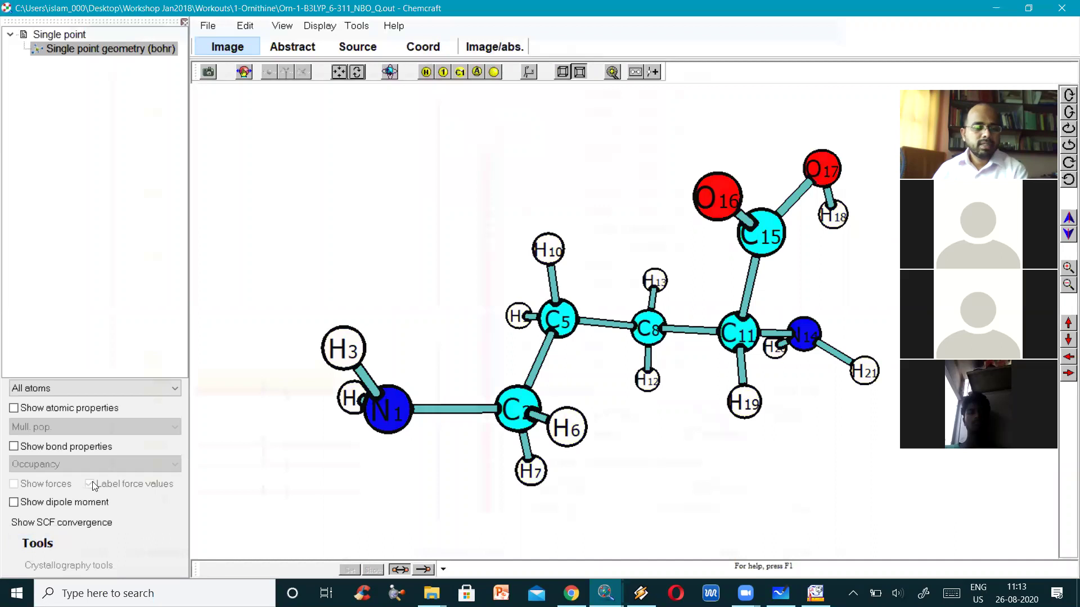
# - Examine the SCF convergence graph and its table of step energies, closing the window when done
pyautogui.click(34, 550)
pyautogui.click(47, 527)
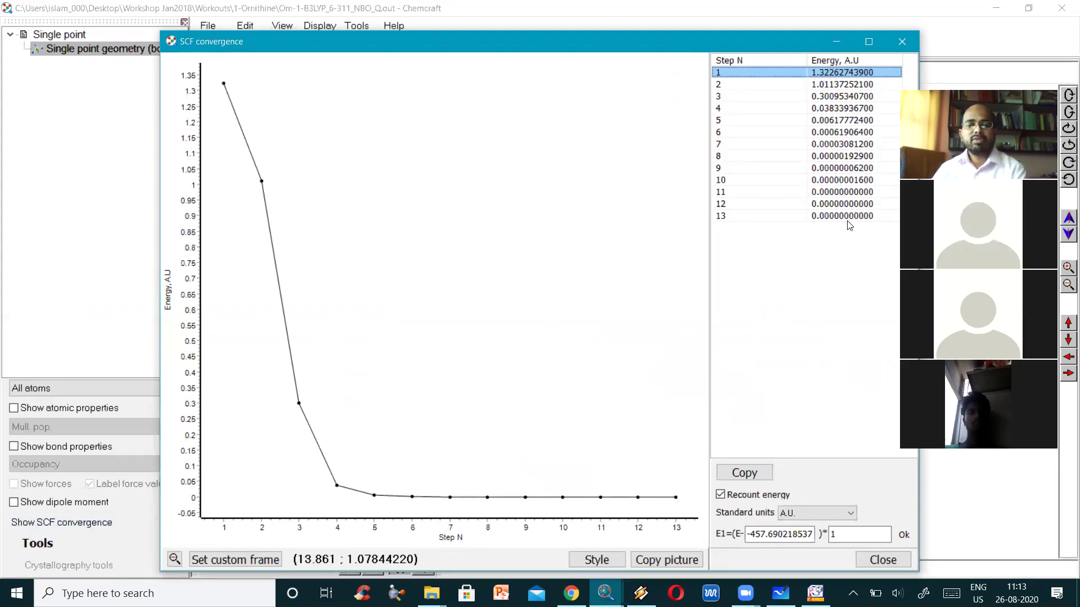
pyautogui.click(883, 561)
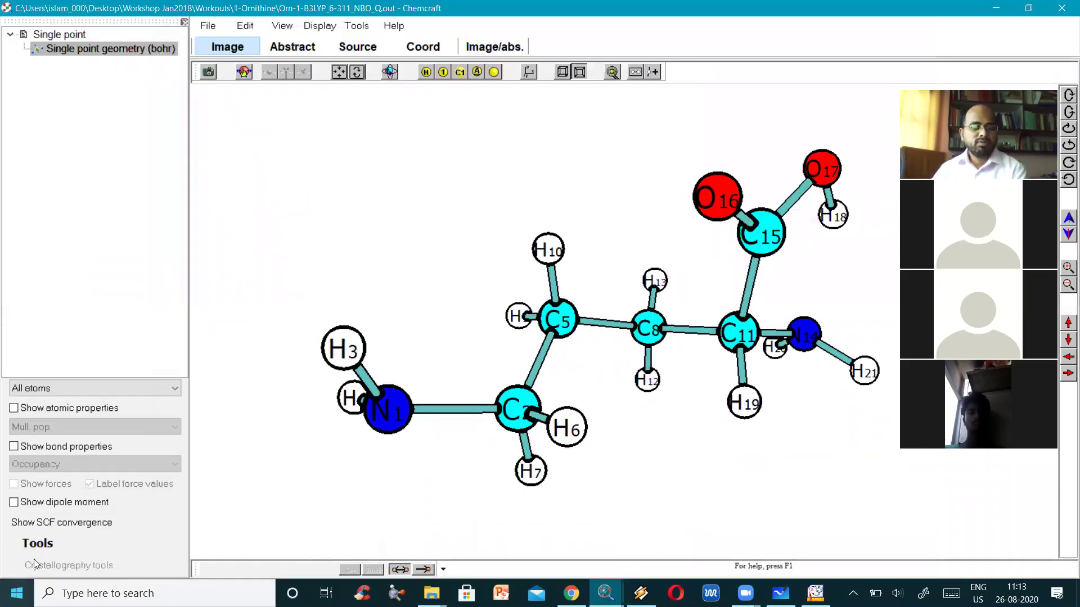
# - Render molecular orbitals 36 (occupied) and 37 (unoccupied) with 6 map points per angstrom and a map size expansion of 1.2
pyautogui.click(42, 549)
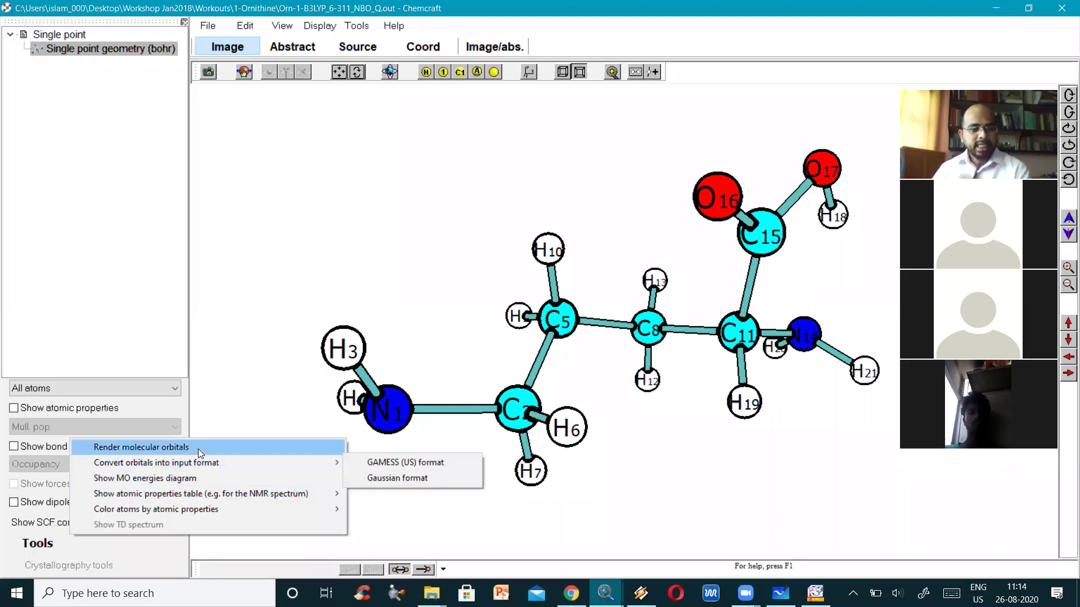
pyautogui.click(198, 449)
pyautogui.scroll(-6, 501, 293)
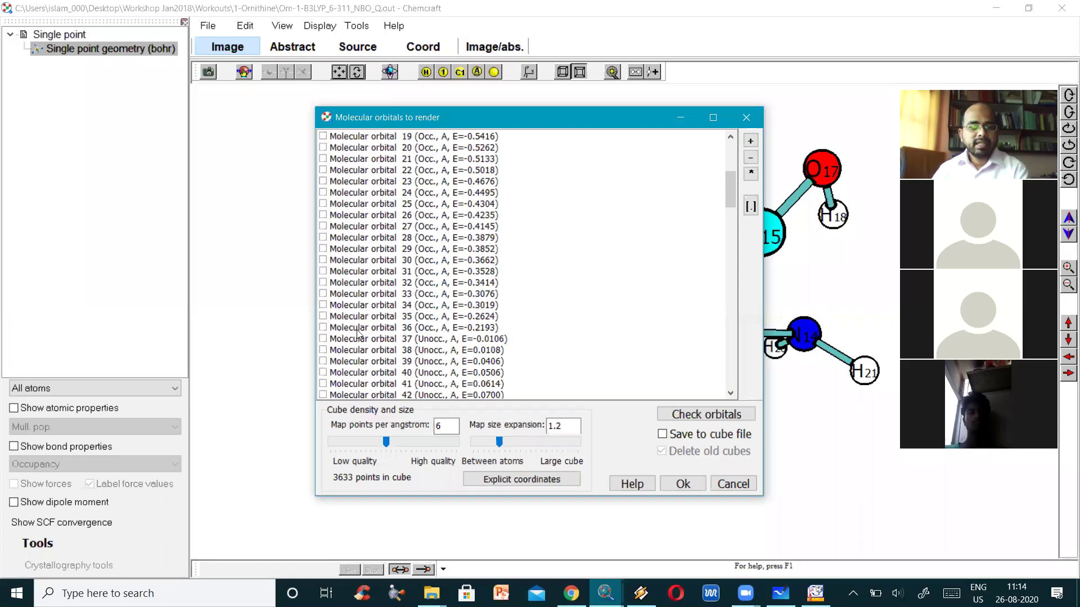
pyautogui.click(324, 327)
pyautogui.click(323, 339)
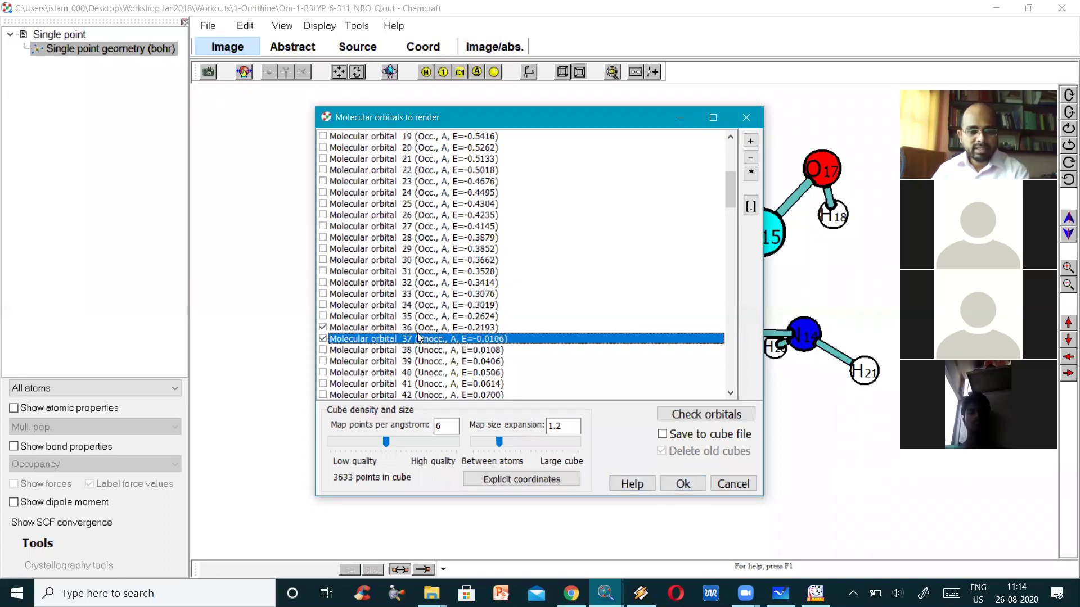
pyautogui.click(680, 487)
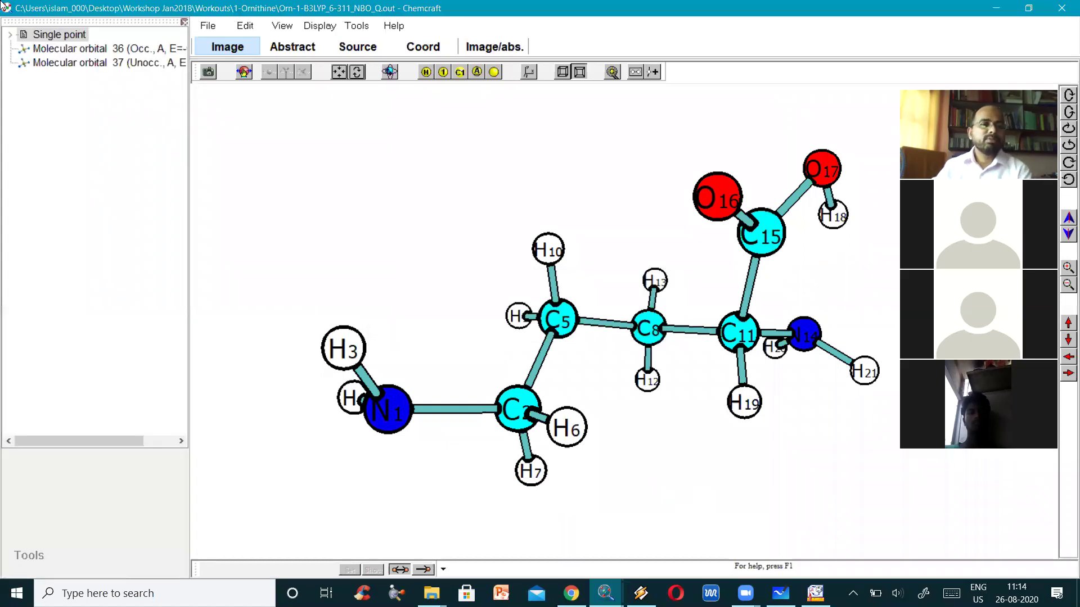
# - Display molecular orbital 36 as a both-signed isosurface and inspect its lobes around the molecule
pyautogui.click(81, 49)
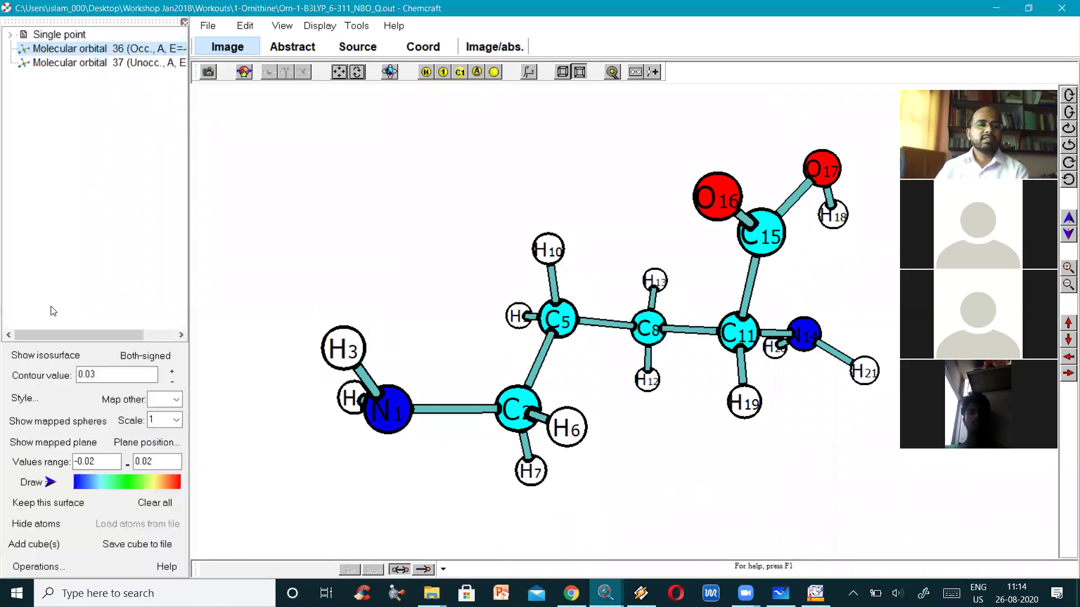
pyautogui.click(65, 356)
pyautogui.click(145, 356)
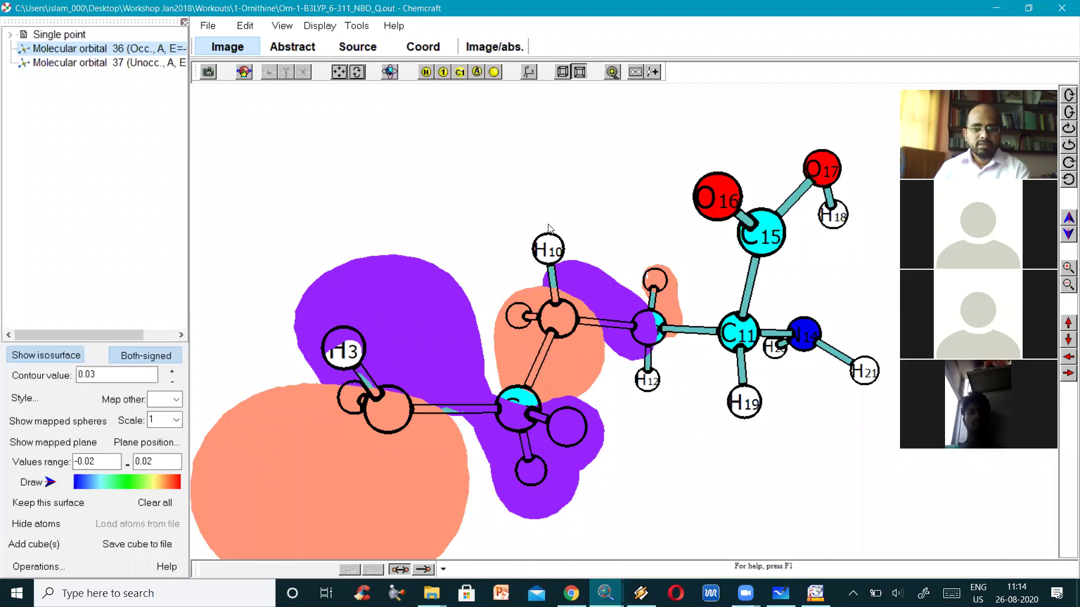
pyautogui.moveTo(600, 221); pyautogui.dragTo(802, 244)
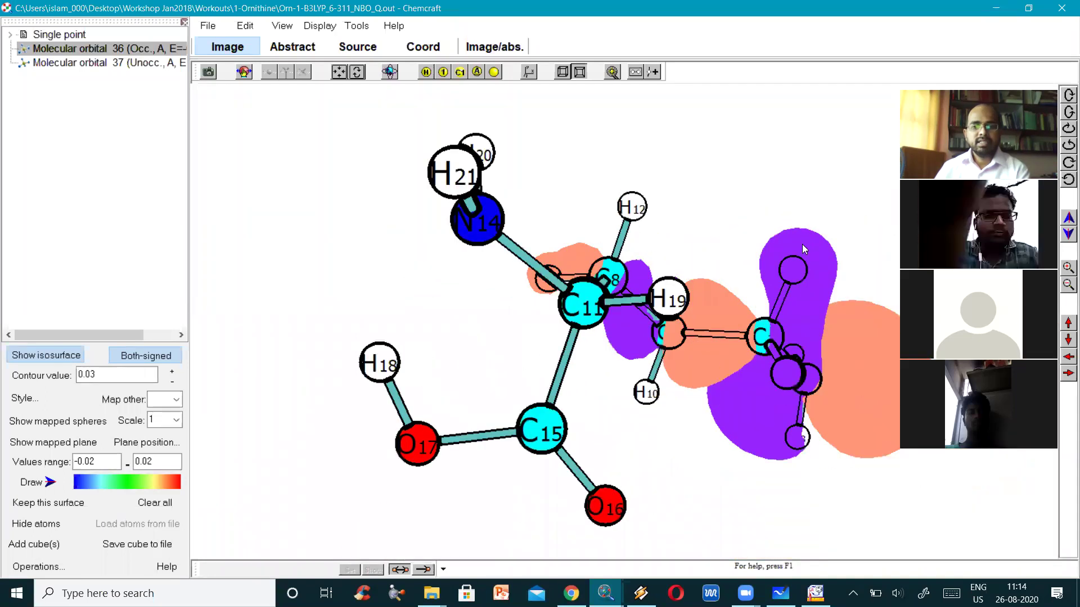
pyautogui.scroll(-5, 802, 244)
pyautogui.scroll(5, 788, 248)
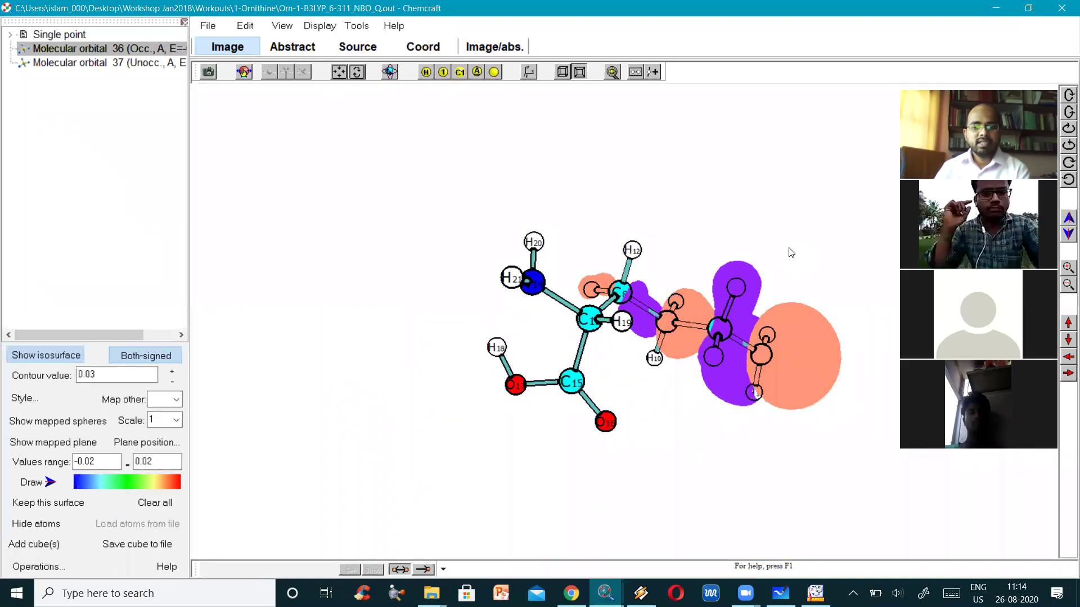
# - Change the molecule's display style from Simple to Basic 3 and inspect orbital 36's lobes from another angle
pyautogui.scroll(1, 531, 428)
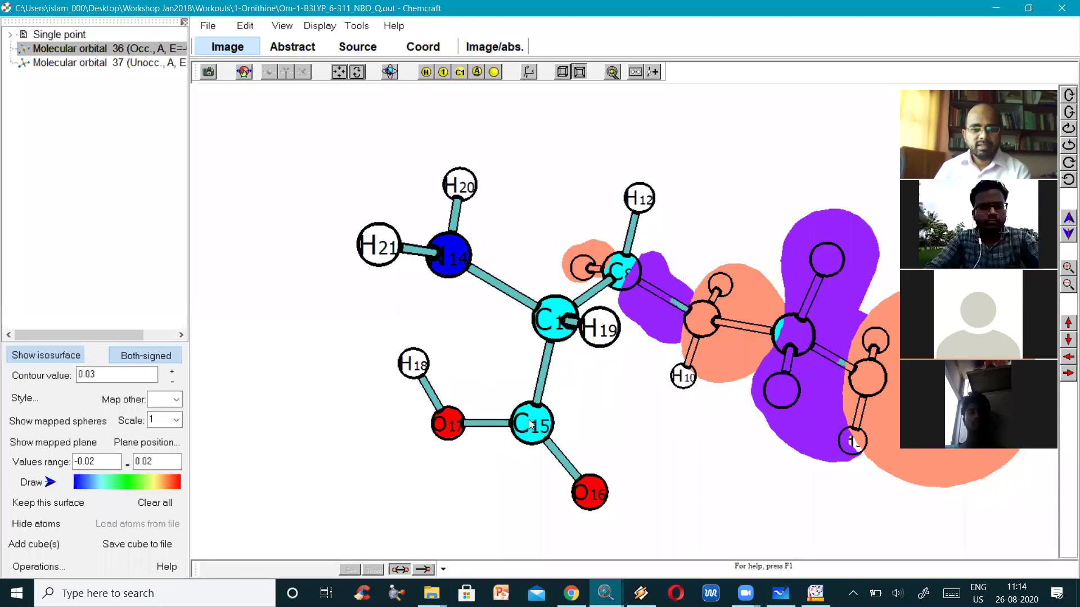
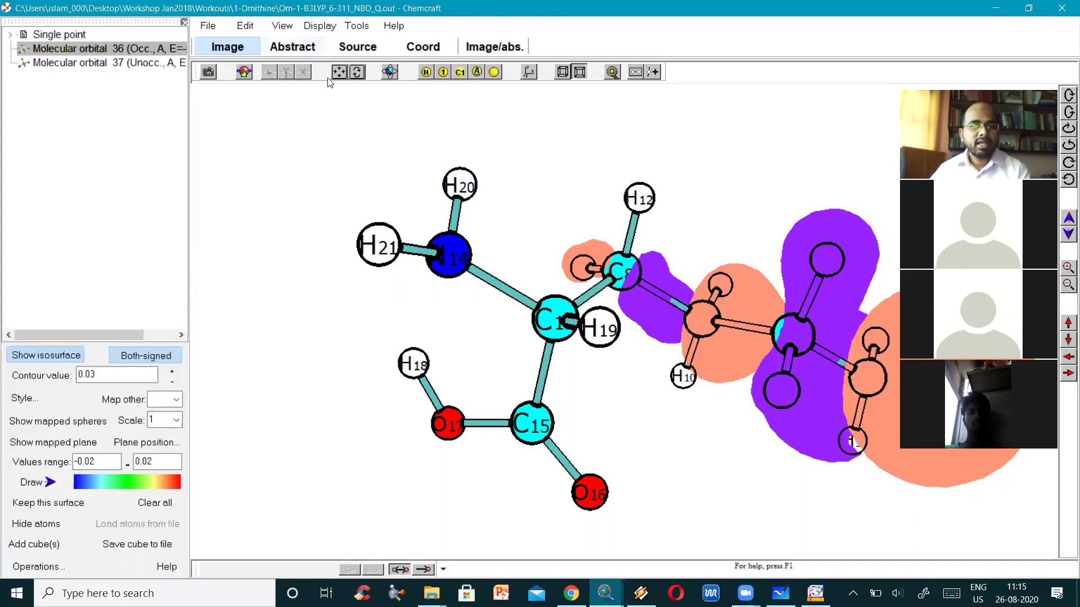
pyautogui.click(319, 25)
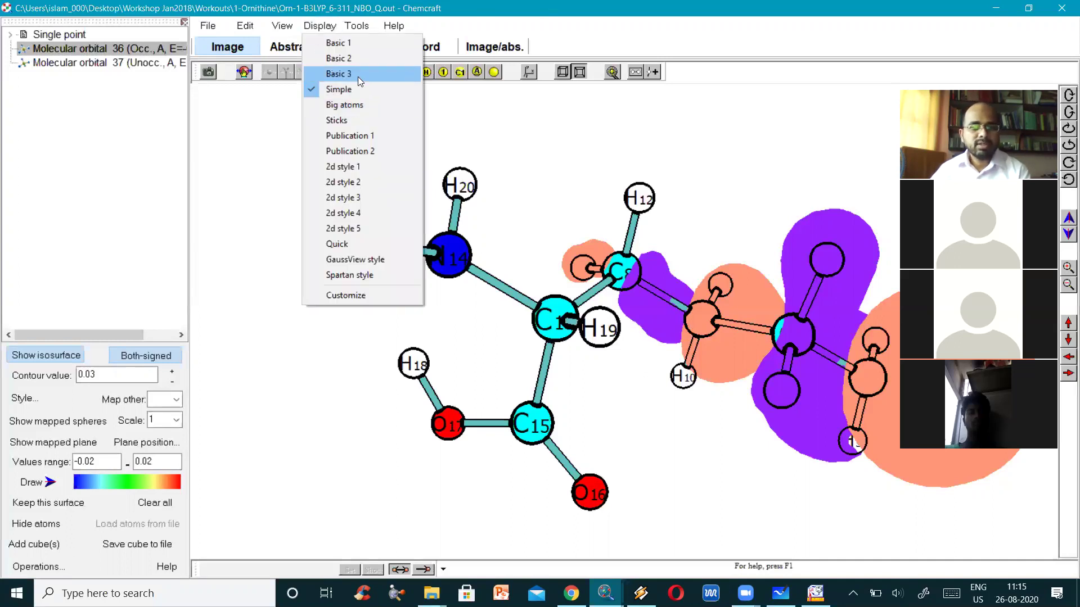
pyautogui.click(358, 76)
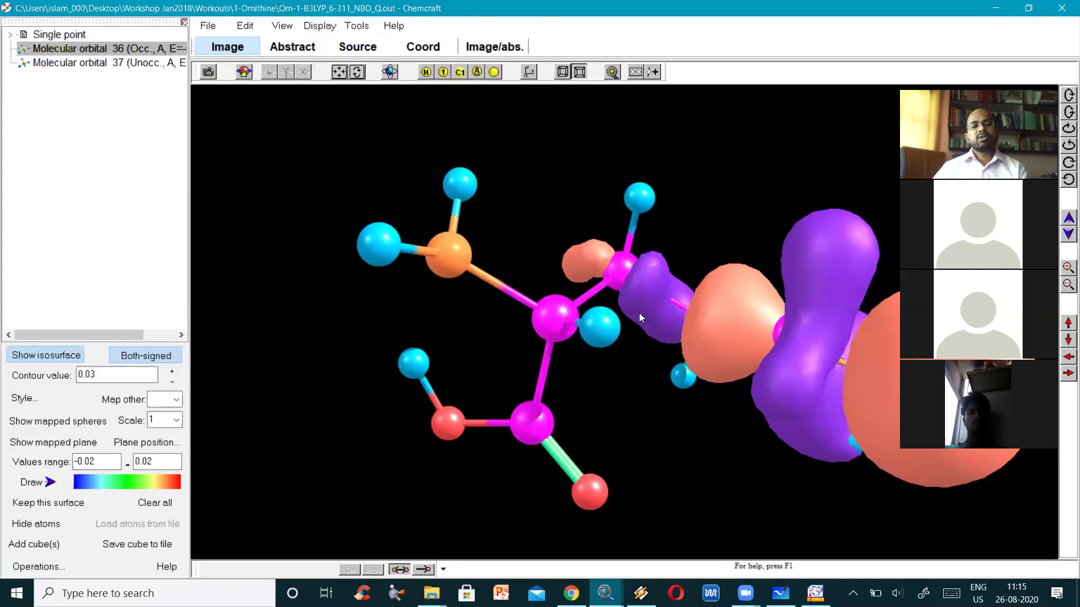
pyautogui.scroll(-3, 640, 311)
pyautogui.moveTo(802, 251); pyautogui.dragTo(729, 277)
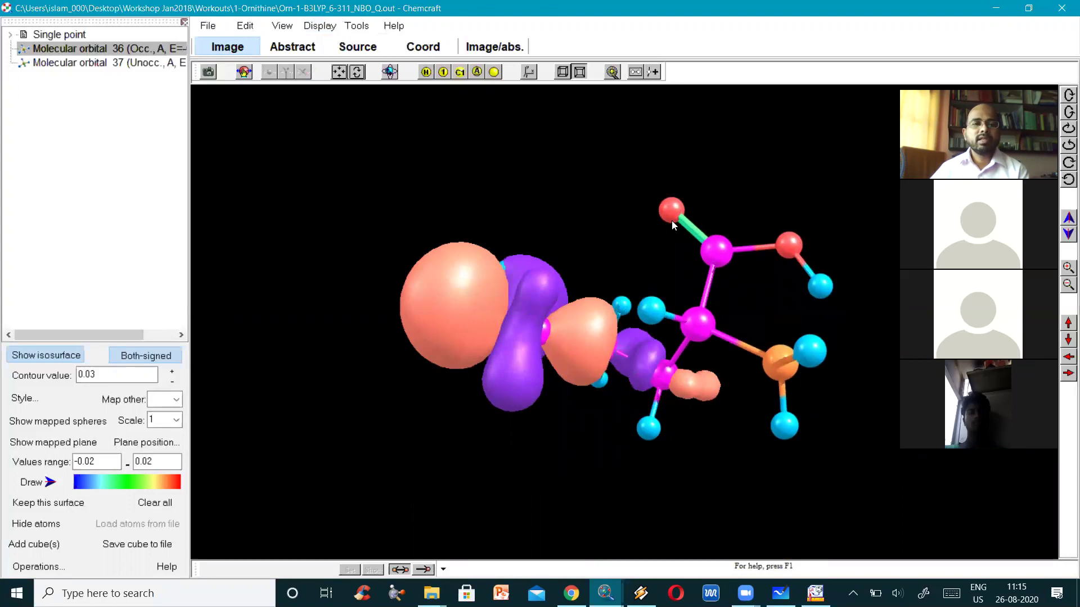
# - Label the atoms with their element symbols and display molecular orbital 37's isosurface, inspecting its lobes around the molecule
pyautogui.click(282, 25)
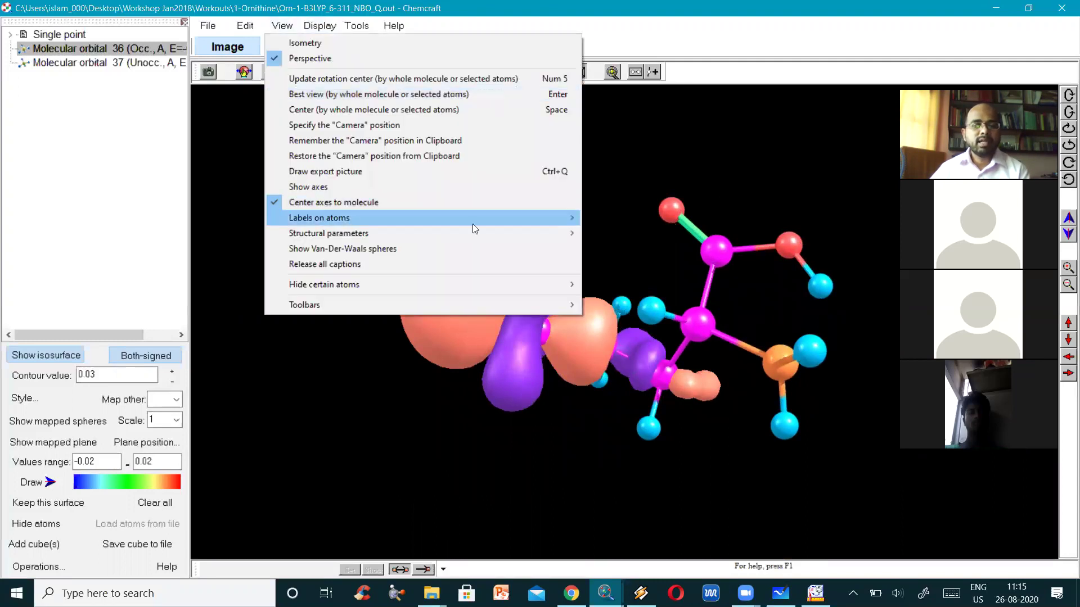
pyautogui.moveTo(472, 224)
pyautogui.click(594, 227)
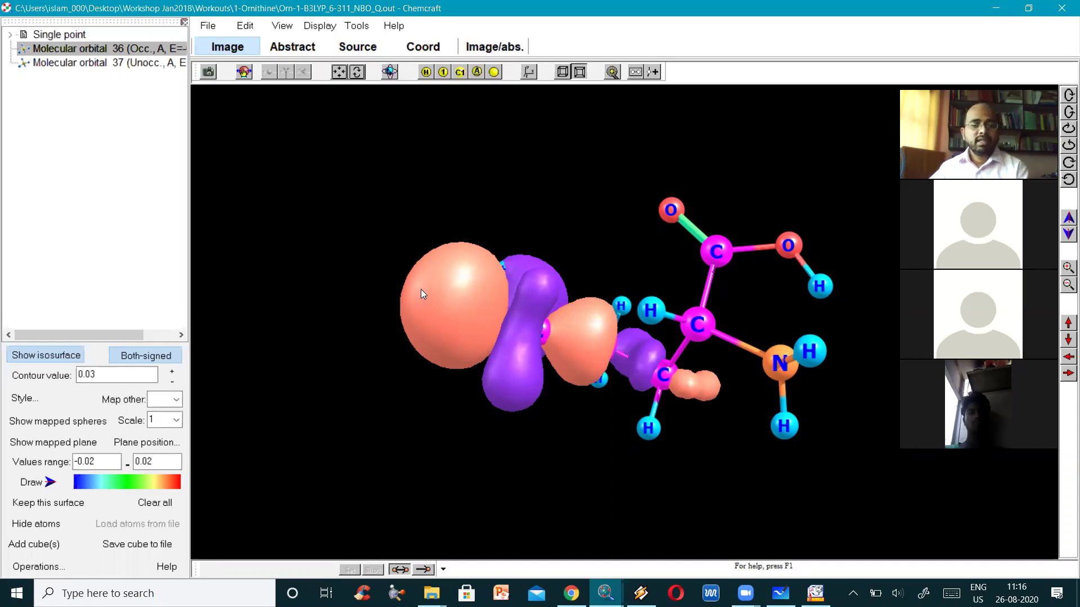
pyautogui.click(104, 66)
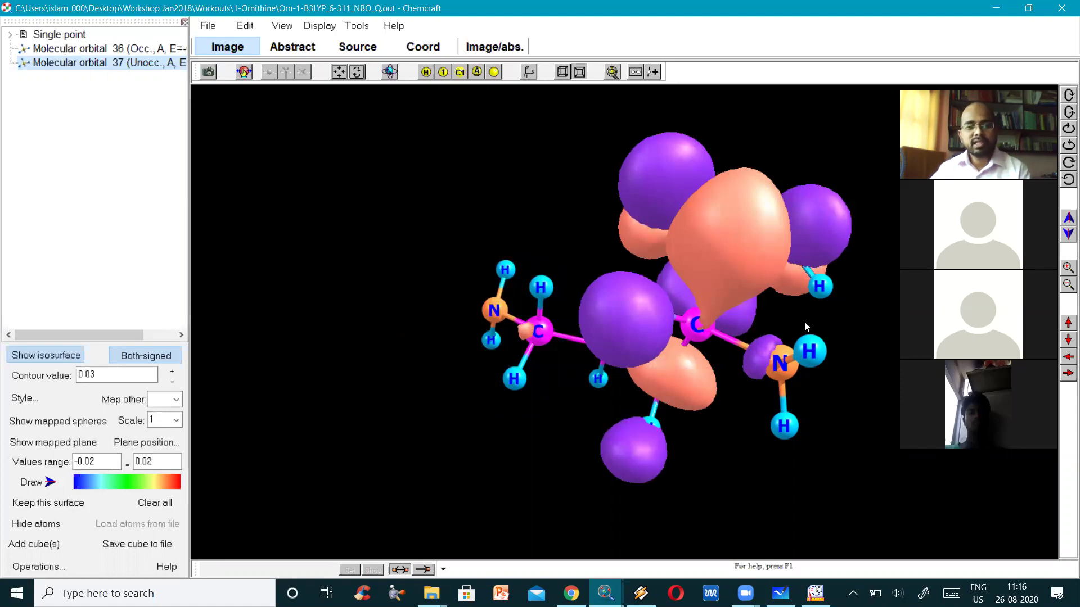
pyautogui.moveTo(811, 332); pyautogui.dragTo(762, 536)
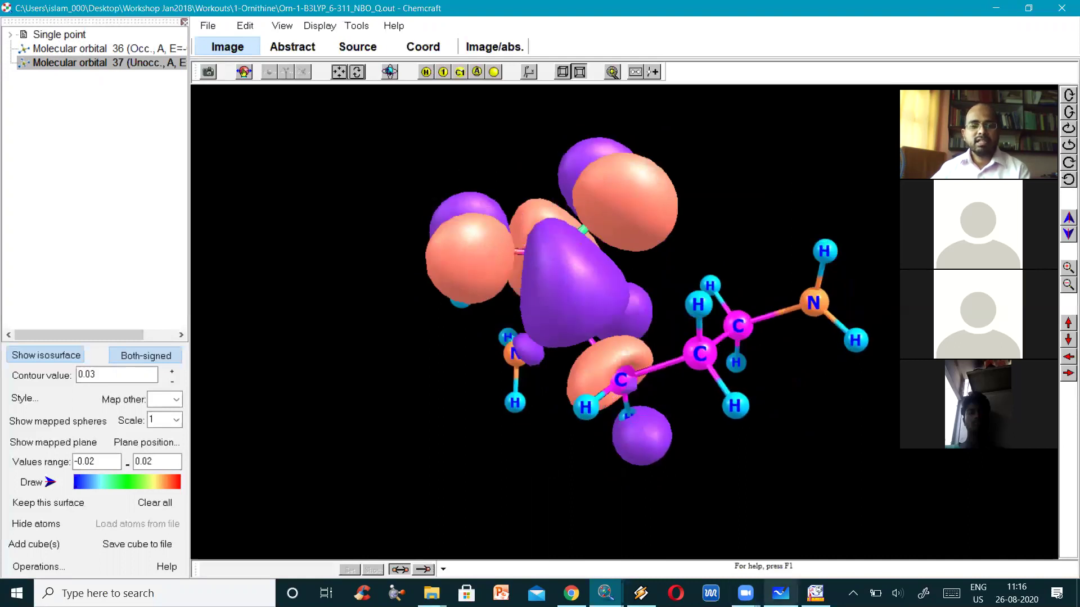
# - Switch to Microsoft Whiteboard and draw a green horizontal energy level labelled "grd" in the blank area below the existing notes
pyautogui.hotkey('alt', 'Tab')
pyautogui.scroll(-3, 789, 296)
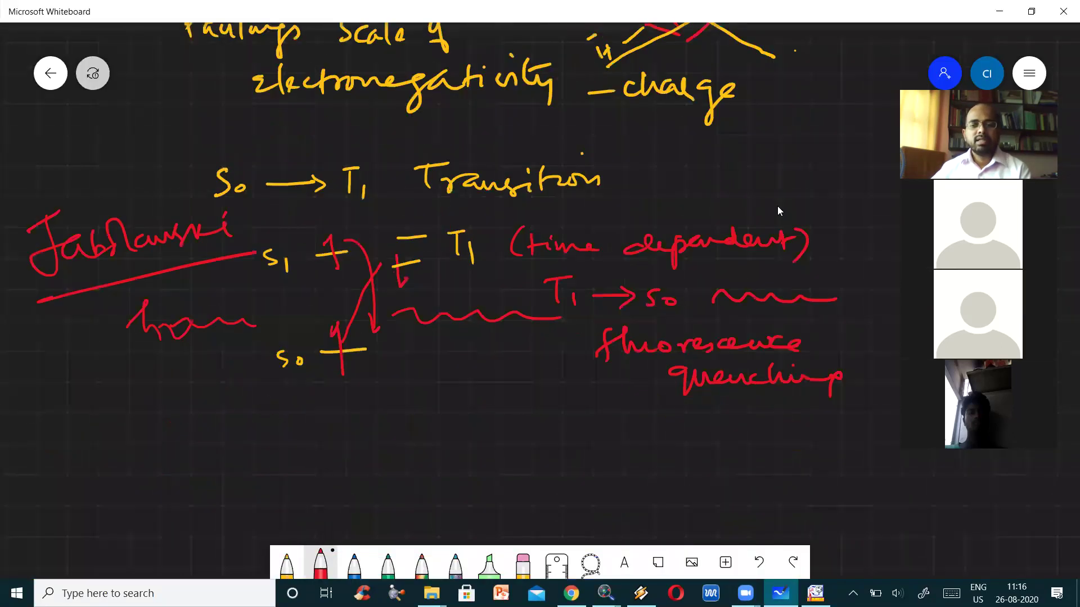
pyautogui.scroll(-2, 779, 211)
pyautogui.scroll(-1, 796, 374)
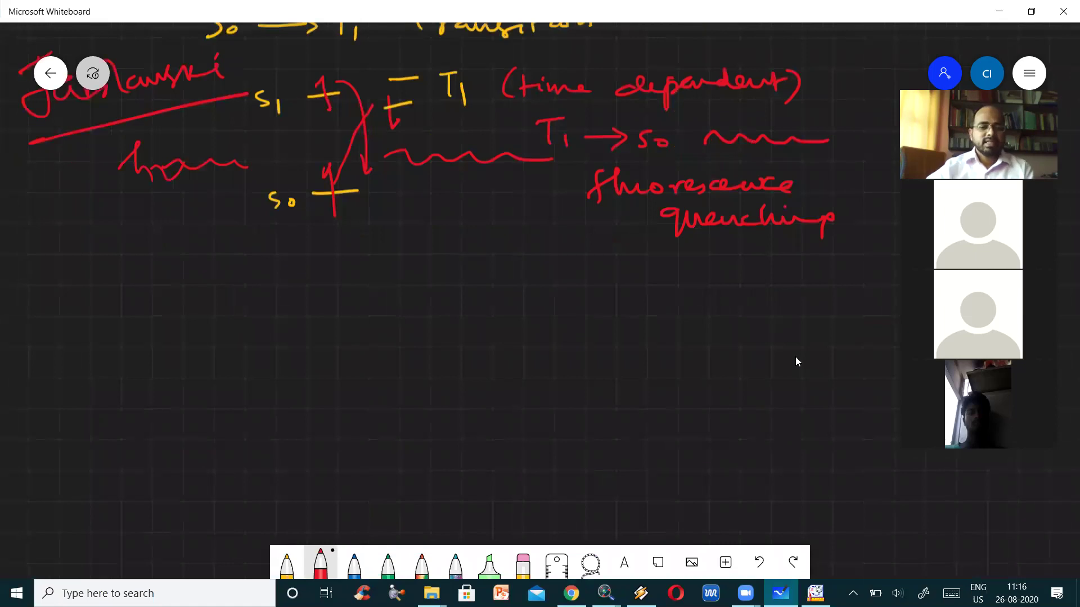
pyautogui.click(391, 568)
pyautogui.moveTo(196, 408); pyautogui.dragTo(304, 411)
pyautogui.moveTo(318, 410)
pyautogui.mouseDown()
pyautogui.moveTo(327, 407)
pyautogui.moveTo(326, 443)
pyautogui.mouseUp()
pyautogui.moveTo(333, 419); pyautogui.dragTo(368, 394)
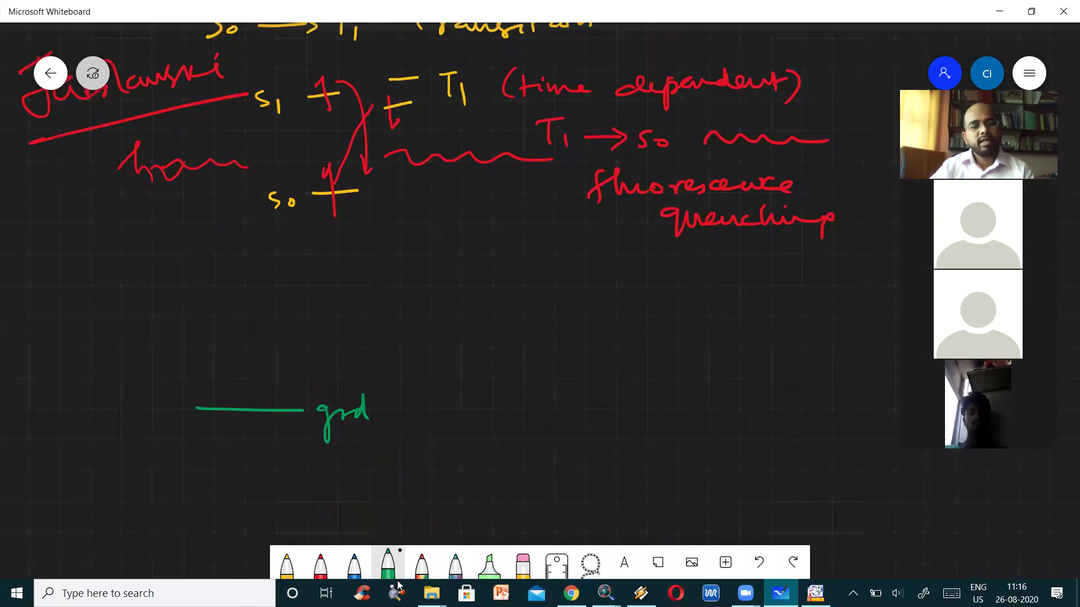
# - Draw a second green level labelled "Excited State" above the ground level and add two electron arrows on the ground level
pyautogui.moveTo(202, 288); pyautogui.dragTo(278, 288)
pyautogui.moveTo(315, 269)
pyautogui.mouseDown()
pyautogui.moveTo(306, 285)
pyautogui.moveTo(324, 292)
pyautogui.mouseUp()
pyautogui.moveTo(328, 277); pyautogui.dragTo(341, 293)
pyautogui.moveTo(340, 276); pyautogui.dragTo(327, 294)
pyautogui.moveTo(355, 277); pyautogui.dragTo(356, 293)
pyautogui.moveTo(367, 277); pyautogui.dragTo(367, 293)
pyautogui.moveTo(376, 270)
pyautogui.mouseDown()
pyautogui.moveTo(376, 294)
pyautogui.moveTo(388, 280)
pyautogui.mouseUp()
pyautogui.moveTo(392, 290); pyautogui.dragTo(409, 292)
pyautogui.moveTo(415, 271); pyautogui.dragTo(417, 295)
pyautogui.moveTo(458, 272)
pyautogui.mouseDown()
pyautogui.moveTo(444, 293)
pyautogui.moveTo(478, 292)
pyautogui.mouseUp()
pyautogui.moveTo(484, 275); pyautogui.dragTo(488, 293)
pyautogui.moveTo(492, 287); pyautogui.dragTo(515, 290)
pyautogui.moveTo(236, 403)
pyautogui.mouseDown()
pyautogui.moveTo(248, 427)
pyautogui.moveTo(285, 432)
pyautogui.mouseUp()
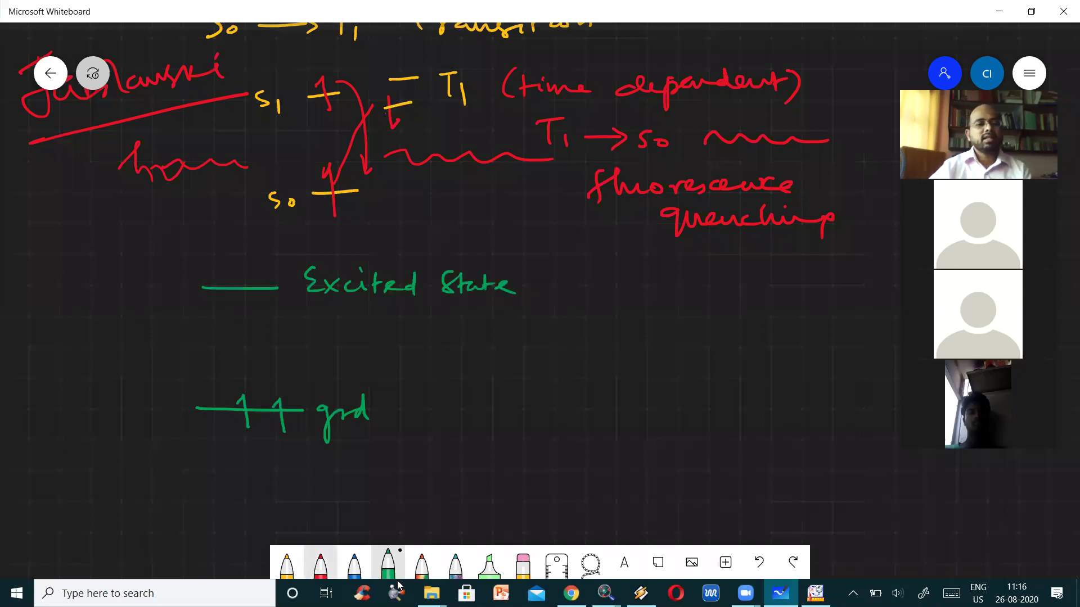
# - Draw a red transition arrow from the ground level to an electron on the excited level, labelled "ΔE"
pyautogui.click(321, 562)
pyautogui.moveTo(242, 389); pyautogui.dragTo(227, 288)
pyautogui.moveTo(258, 344); pyautogui.dragTo(303, 346)
pyautogui.click(292, 331)
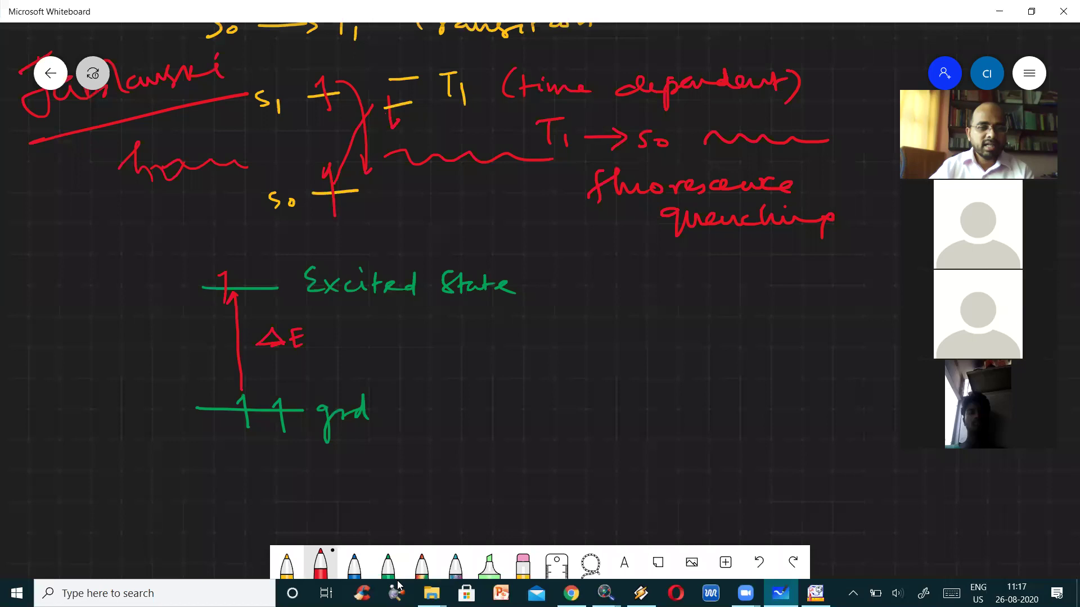
# - Circle the excited electron and annotate the underlined "Excited State" with an arrow and "No" in red plus "reactivity" in yellow
pyautogui.moveTo(228, 259); pyautogui.dragTo(226, 260)
pyautogui.moveTo(329, 306); pyautogui.dragTo(450, 308)
pyautogui.moveTo(554, 294)
pyautogui.mouseDown()
pyautogui.moveTo(529, 303)
pyautogui.moveTo(583, 306)
pyautogui.mouseUp()
pyautogui.moveTo(590, 289); pyautogui.dragTo(606, 289)
pyautogui.moveTo(621, 290); pyautogui.dragTo(650, 306)
pyautogui.click(287, 562)
pyautogui.moveTo(671, 293); pyautogui.dragTo(686, 298)
pyautogui.moveTo(706, 287)
pyautogui.mouseDown()
pyautogui.moveTo(697, 298)
pyautogui.moveTo(709, 298)
pyautogui.mouseUp()
pyautogui.moveTo(727, 285); pyautogui.dragTo(722, 297)
pyautogui.moveTo(738, 278); pyautogui.dragTo(740, 298)
pyautogui.moveTo(731, 287); pyautogui.dragTo(746, 284)
pyautogui.moveTo(750, 288); pyautogui.dragTo(754, 297)
pyautogui.moveTo(762, 296)
pyautogui.mouseDown()
pyautogui.moveTo(777, 284)
pyautogui.moveTo(778, 297)
pyautogui.mouseUp()
pyautogui.moveTo(788, 271); pyautogui.dragTo(790, 298)
pyautogui.moveTo(798, 282); pyautogui.dragTo(810, 311)
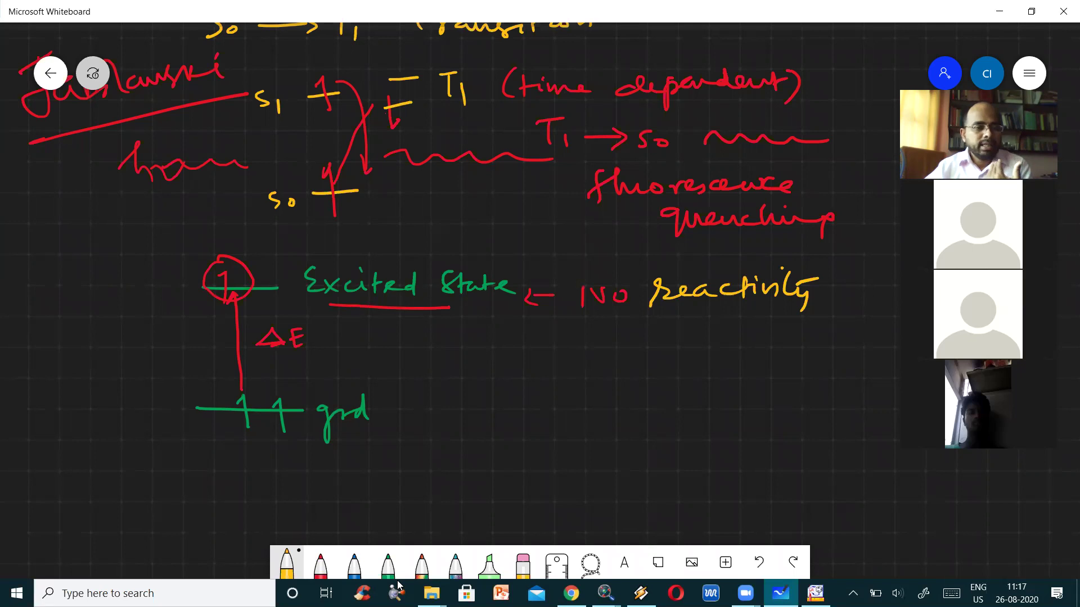
# - Label the ground level "HOMO" and the excited level "LUMO" in yellow
pyautogui.moveTo(130, 398)
pyautogui.mouseDown()
pyautogui.moveTo(131, 425)
pyautogui.moveTo(148, 406)
pyautogui.moveTo(155, 417)
pyautogui.moveTo(179, 402)
pyautogui.mouseUp()
pyautogui.moveTo(118, 286)
pyautogui.mouseDown()
pyautogui.moveTo(135, 307)
pyautogui.moveTo(145, 286)
pyautogui.mouseUp()
pyautogui.moveTo(151, 304); pyautogui.dragTo(179, 282)
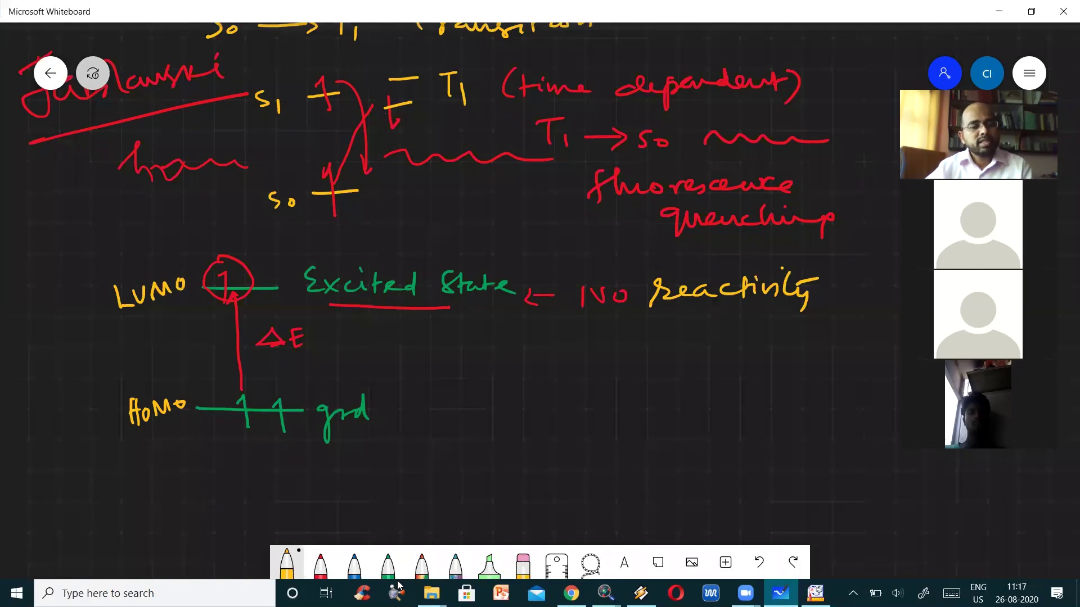
# - Write "Highest occupied Molecular Orbital" in yellow beneath the HOMO level
pyautogui.moveTo(140, 442)
pyautogui.mouseDown()
pyautogui.moveTo(142, 468)
pyautogui.moveTo(154, 444)
pyautogui.mouseUp()
pyautogui.moveTo(154, 445); pyautogui.dragTo(172, 481)
pyautogui.moveTo(183, 444)
pyautogui.mouseDown()
pyautogui.moveTo(198, 464)
pyautogui.moveTo(229, 456)
pyautogui.moveTo(235, 468)
pyautogui.mouseUp()
pyautogui.moveTo(281, 456)
pyautogui.mouseDown()
pyautogui.moveTo(280, 471)
pyautogui.moveTo(272, 463)
pyautogui.mouseUp()
pyautogui.moveTo(299, 455); pyautogui.dragTo(298, 468)
pyautogui.moveTo(314, 454)
pyautogui.mouseDown()
pyautogui.moveTo(311, 467)
pyautogui.moveTo(337, 467)
pyautogui.mouseUp()
pyautogui.moveTo(352, 454); pyautogui.dragTo(350, 494)
pyautogui.moveTo(352, 458); pyautogui.dragTo(365, 464)
pyautogui.moveTo(371, 457); pyautogui.dragTo(373, 468)
pyautogui.moveTo(389, 460); pyautogui.dragTo(406, 468)
pyautogui.moveTo(415, 460); pyautogui.dragTo(419, 448)
pyautogui.moveTo(462, 468); pyautogui.dragTo(504, 465)
pyautogui.moveTo(513, 444)
pyautogui.mouseDown()
pyautogui.moveTo(576, 467)
pyautogui.moveTo(626, 467)
pyautogui.mouseUp()
pyautogui.moveTo(647, 443); pyautogui.dragTo(708, 456)
pyautogui.moveTo(712, 457); pyautogui.dragTo(764, 444)
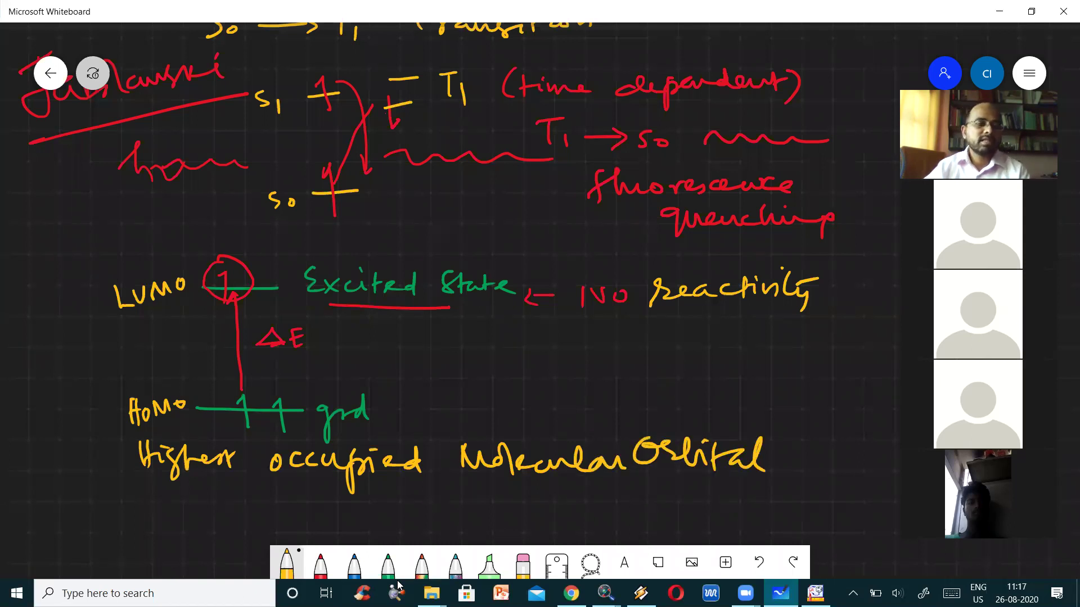
# - Write "Lowest Unoccupied" in yellow below the LUMO label, with an arrow pointing up to it
pyautogui.moveTo(99, 331); pyautogui.dragTo(126, 310)
pyautogui.moveTo(115, 310); pyautogui.dragTo(127, 324)
pyautogui.moveTo(49, 335); pyautogui.dragTo(70, 365)
pyautogui.moveTo(73, 360); pyautogui.dragTo(105, 349)
pyautogui.moveTo(109, 355); pyautogui.dragTo(147, 344)
pyautogui.moveTo(139, 352); pyautogui.dragTo(157, 340)
pyautogui.moveTo(45, 386); pyautogui.dragTo(72, 394)
pyautogui.moveTo(74, 401); pyautogui.dragTo(126, 391)
pyautogui.moveTo(147, 378); pyautogui.dragTo(211, 371)
pyautogui.moveTo(221, 372); pyautogui.dragTo(227, 341)
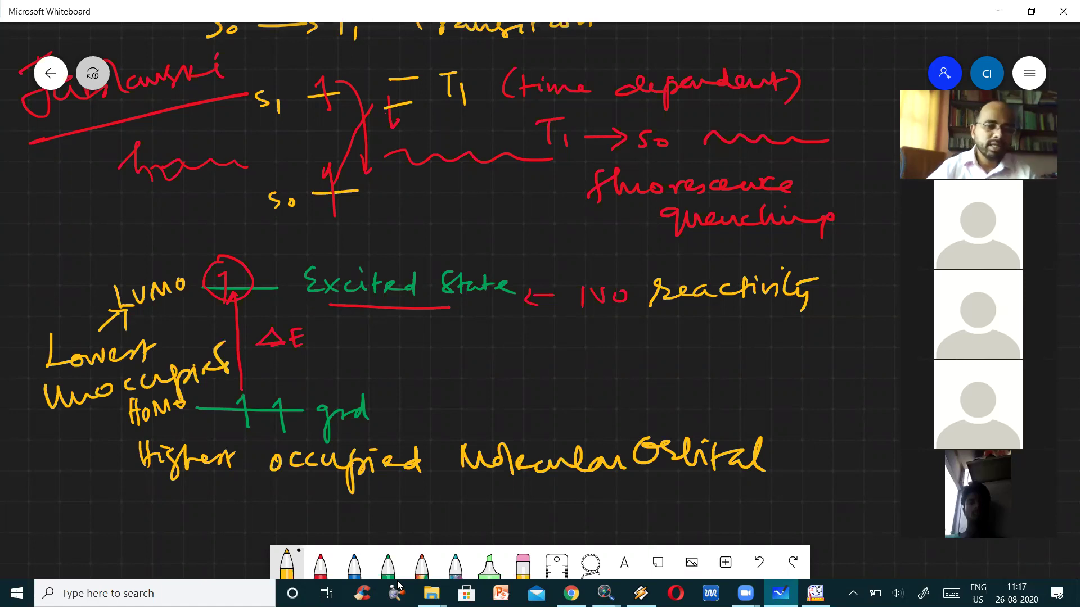
# - Circle the ground-level electron and draw a yellow arrow from it up to the excited level, encircling that level
pyautogui.moveTo(246, 388)
pyautogui.mouseDown()
pyautogui.moveTo(243, 304)
pyautogui.moveTo(257, 305)
pyautogui.moveTo(199, 234)
pyautogui.moveTo(306, 291)
pyautogui.mouseUp()
pyautogui.moveTo(192, 231); pyautogui.dragTo(176, 234)
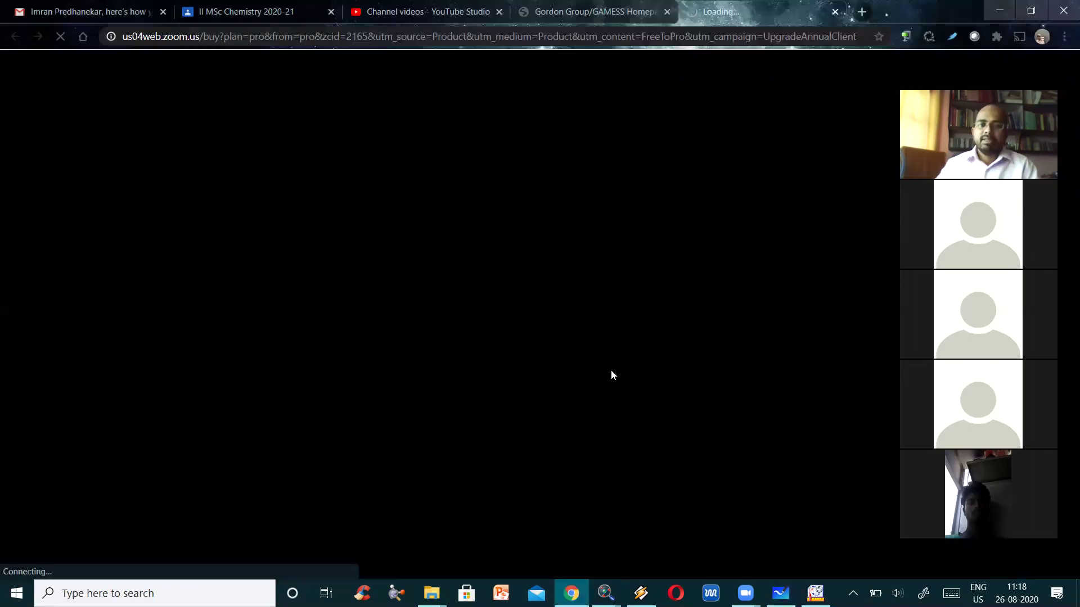
pyautogui.hotkey('alt', 'Tab')
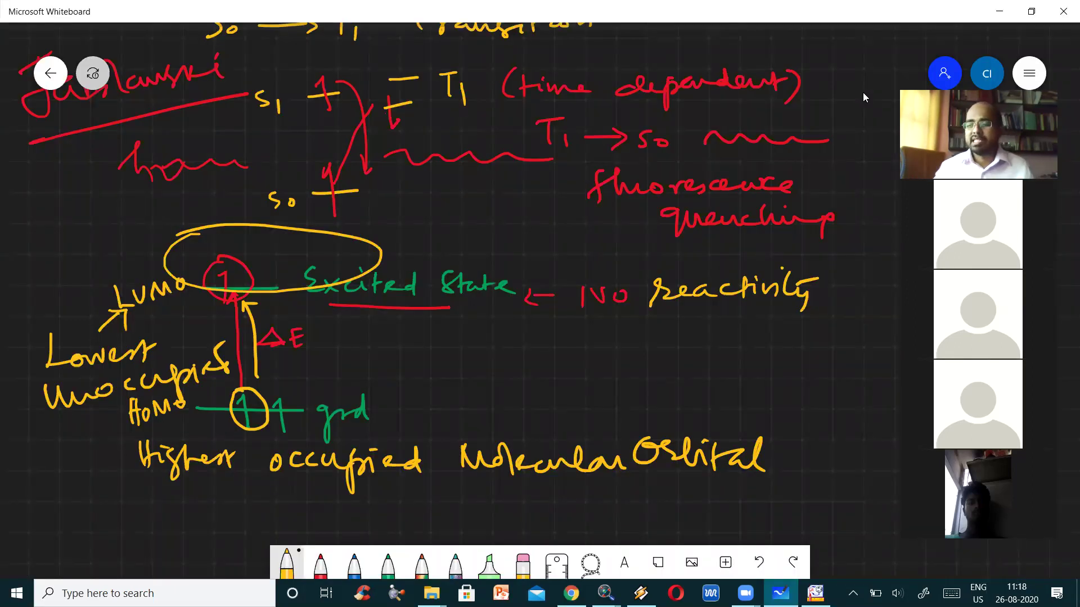
# - Switch to Chemcraft and examine molecular orbital 37's lobes around the carboxyl carbon and oxygen atoms
pyautogui.hotkey('alt', 'Tab')
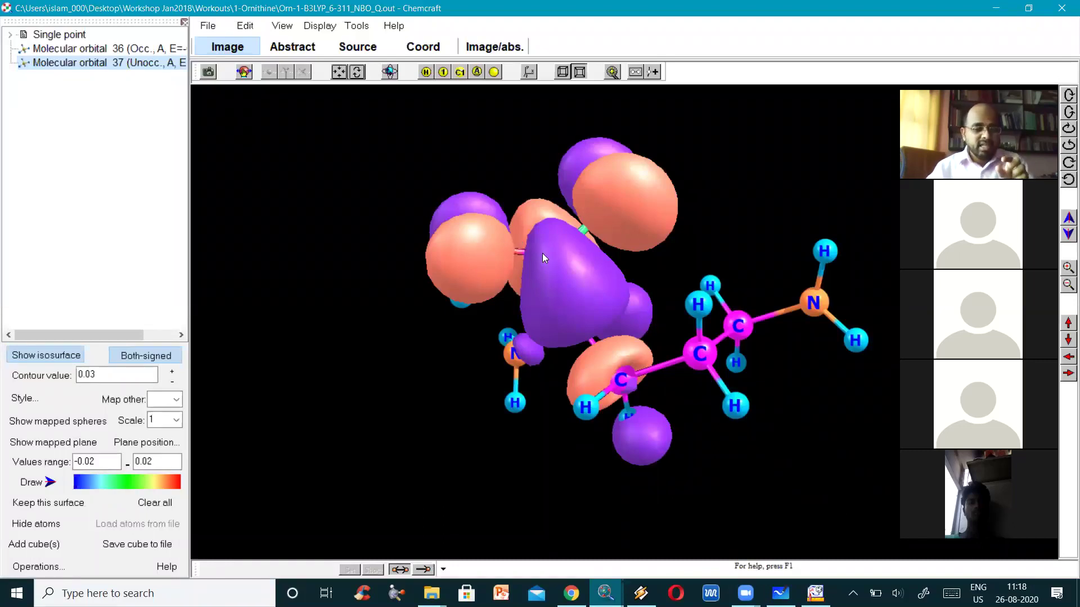
pyautogui.click(566, 289)
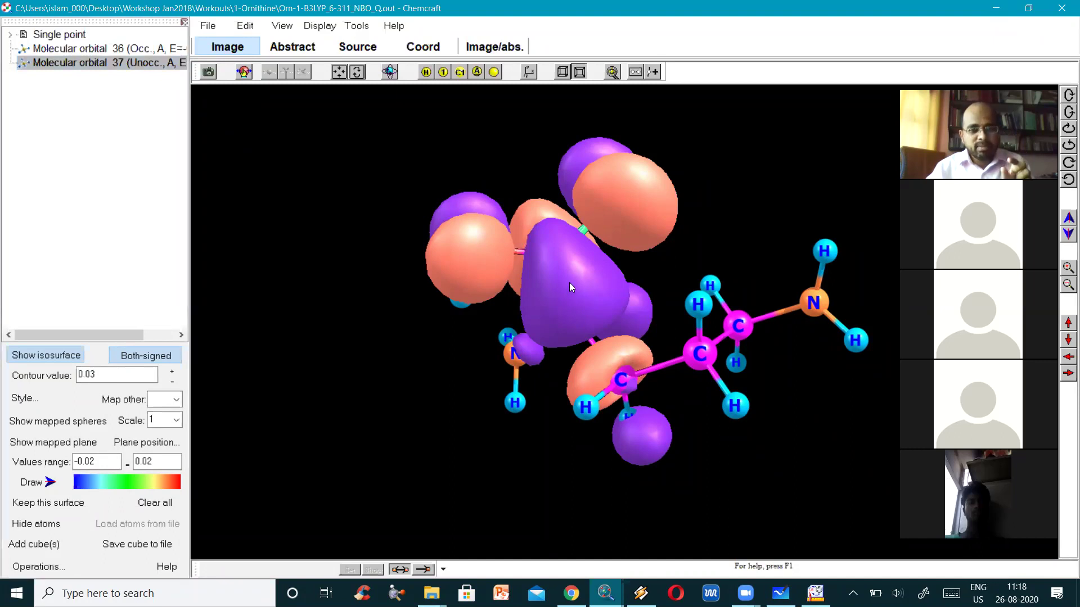
pyautogui.click(628, 201)
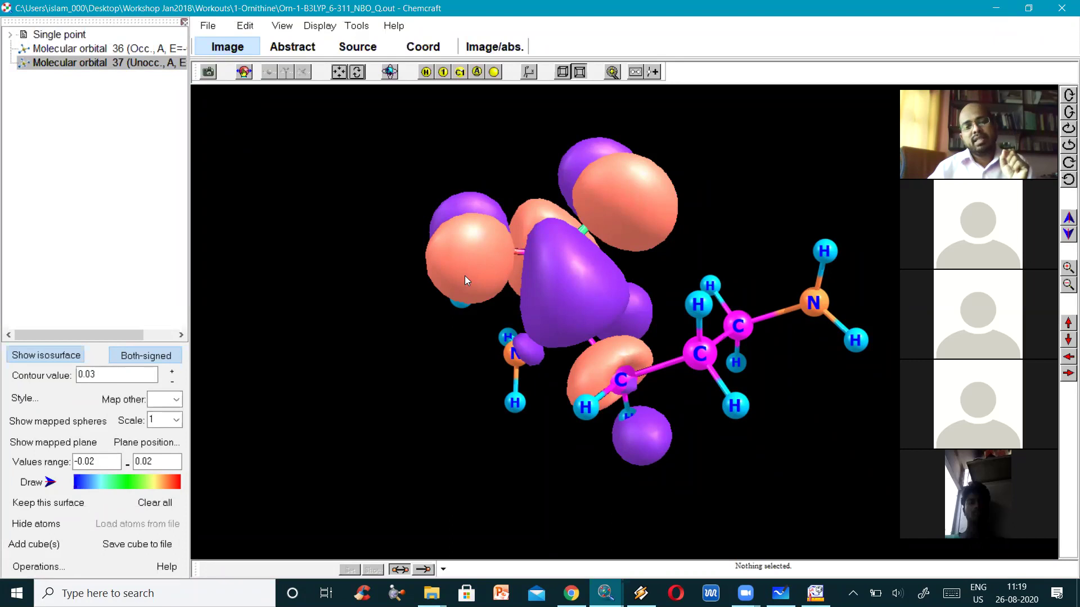
pyautogui.click(486, 259)
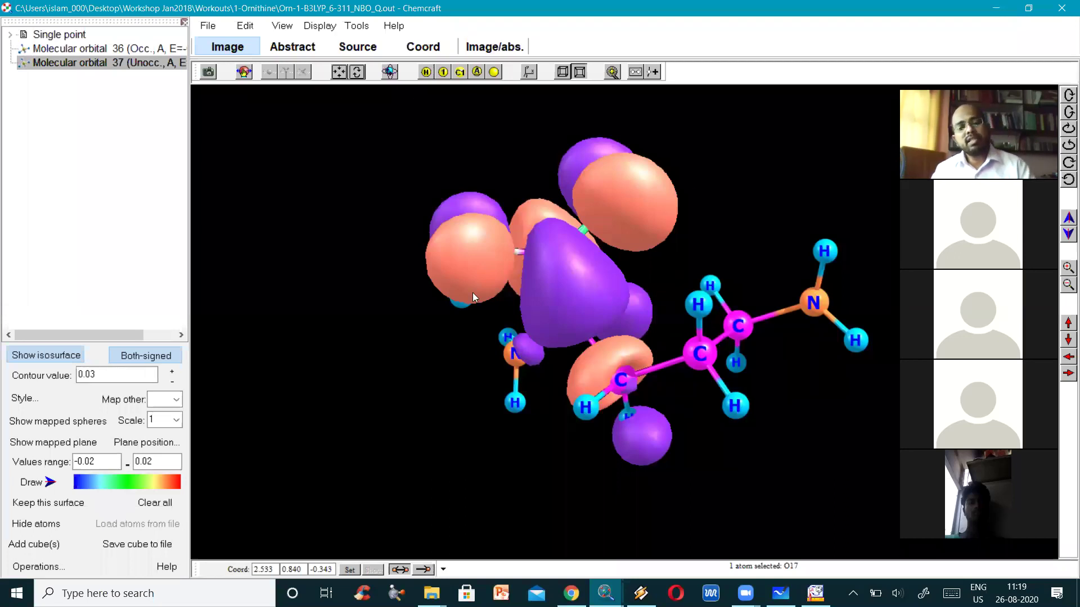
pyautogui.moveTo(433, 370); pyautogui.dragTo(382, 427)
# - Compare the isosurfaces of molecular orbitals 36 and 37 around the molecule, ending on orbital 37
pyautogui.click(70, 48)
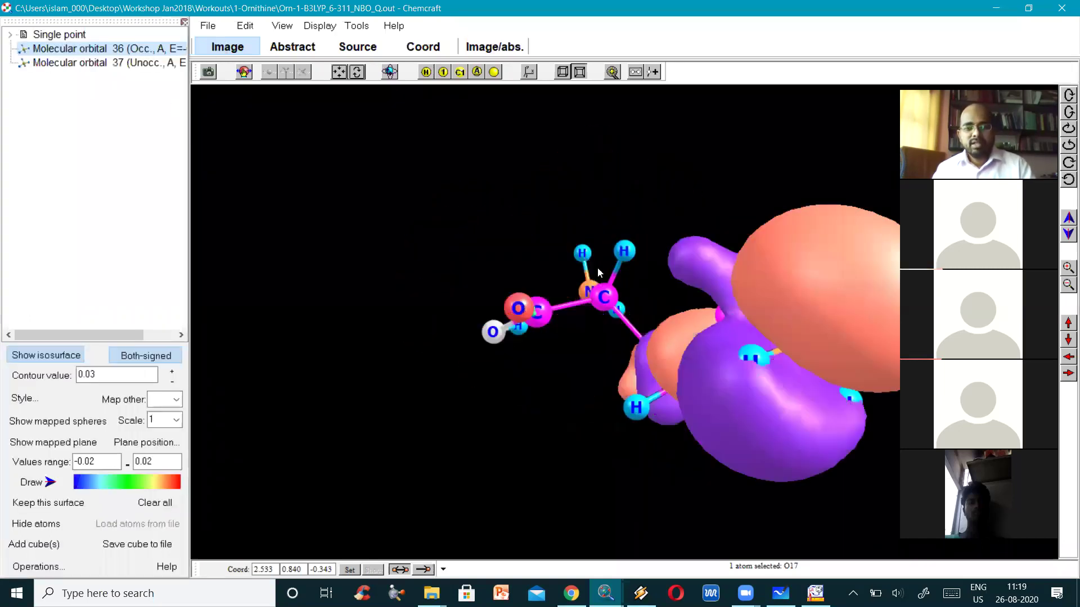
pyautogui.moveTo(534, 249); pyautogui.dragTo(539, 328)
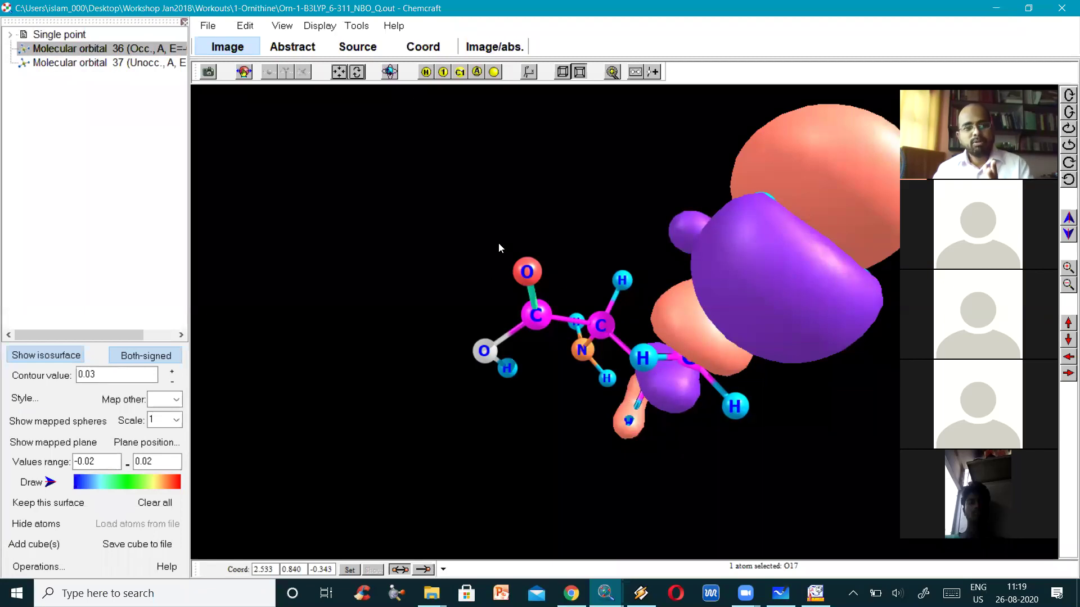
pyautogui.click(117, 65)
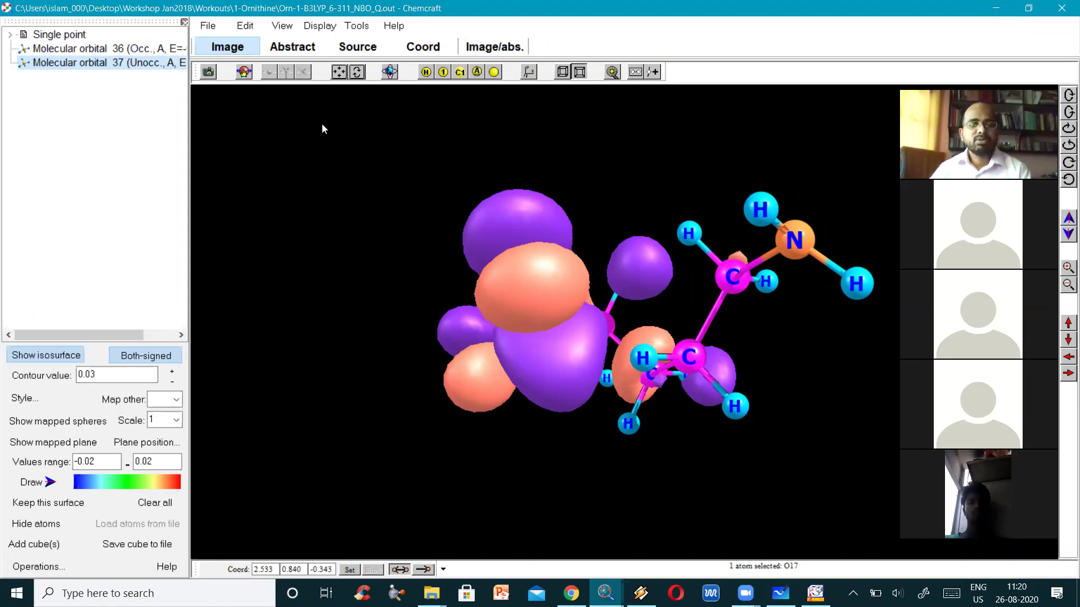
pyautogui.click(79, 53)
pyautogui.click(87, 64)
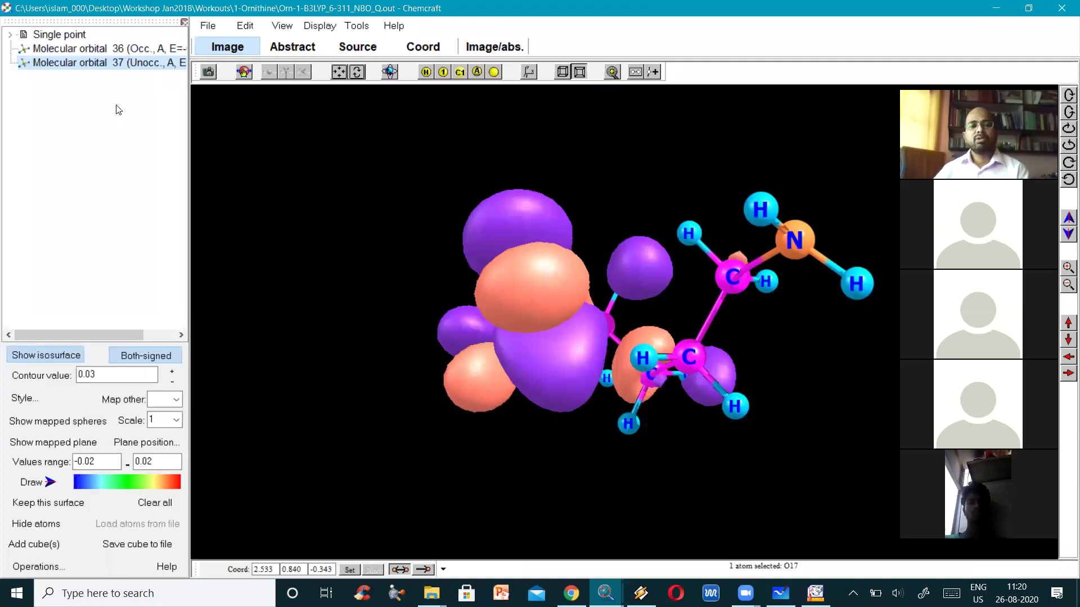
# - Display molecular orbitals 37 and 36 in turn as mapped spheres, with the colour scale drawn beneath the molecule
pyautogui.click(35, 429)
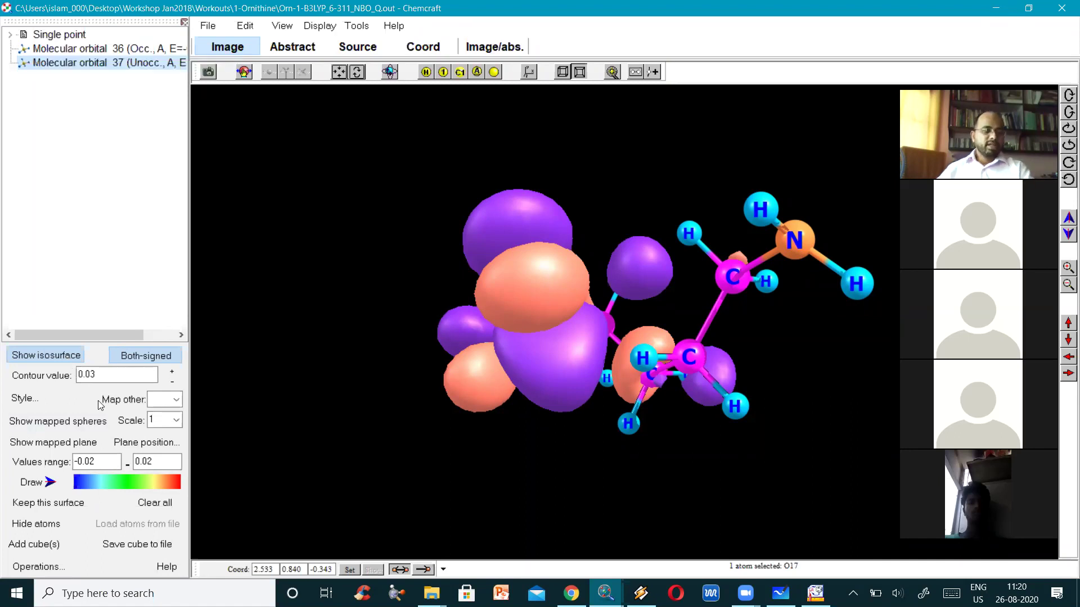
pyautogui.click(99, 426)
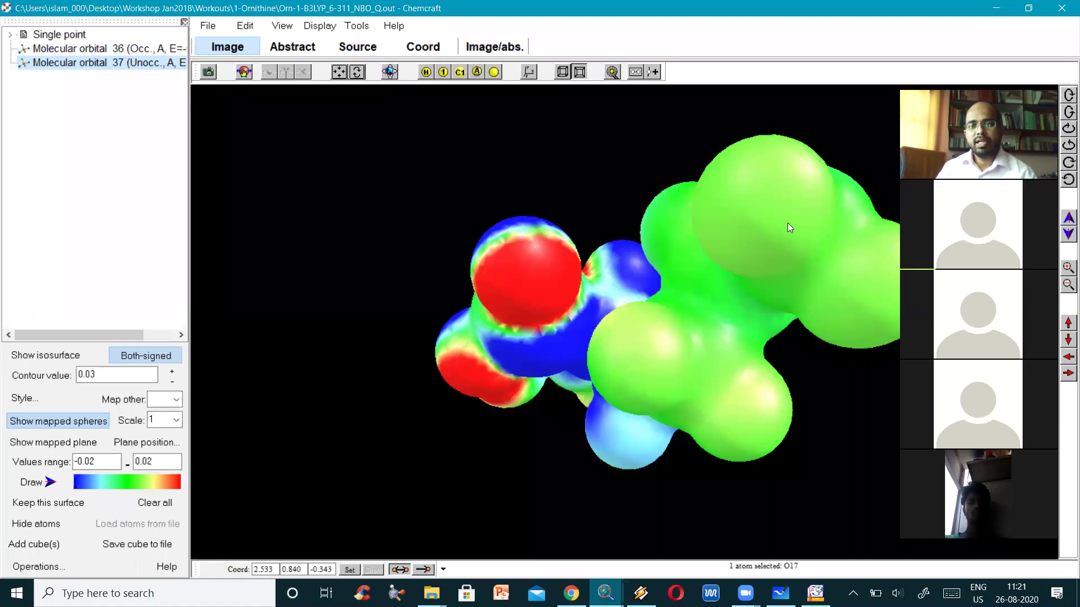
pyautogui.click(52, 482)
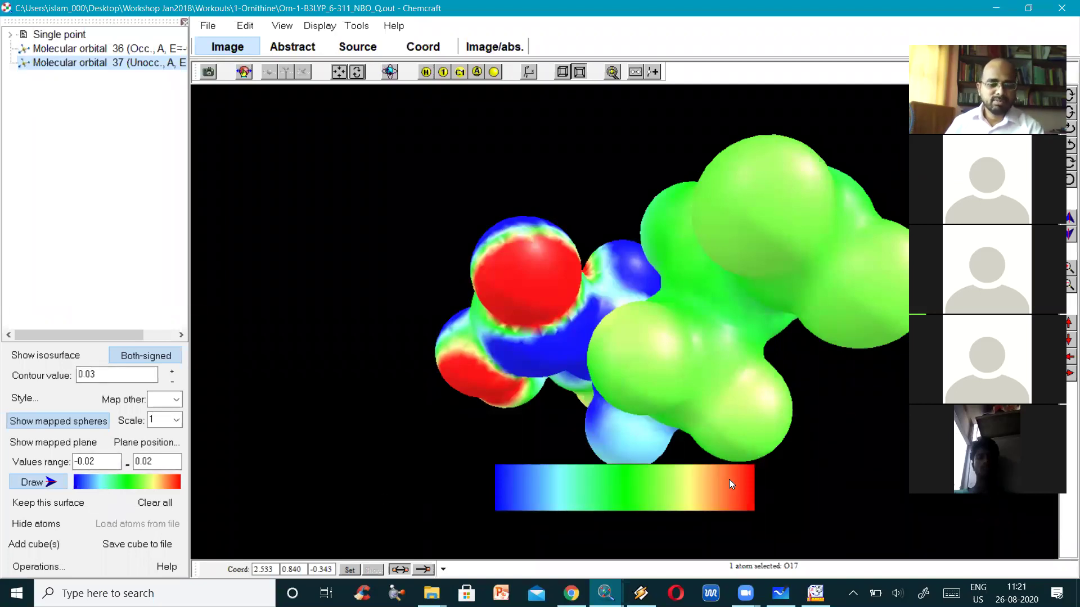
pyautogui.click(93, 461)
pyautogui.press('Tab')
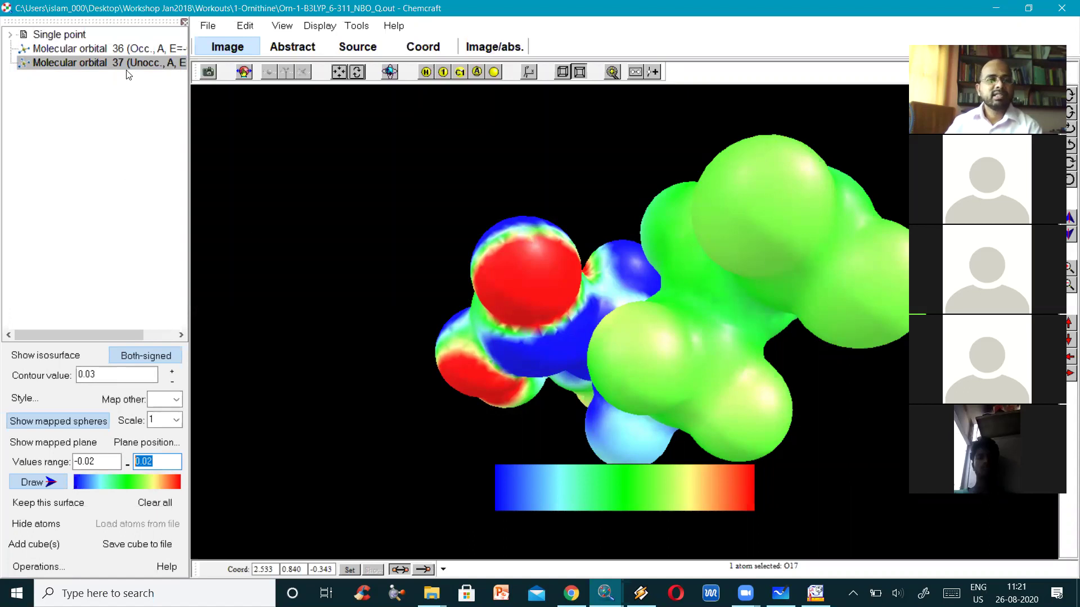
pyautogui.click(84, 49)
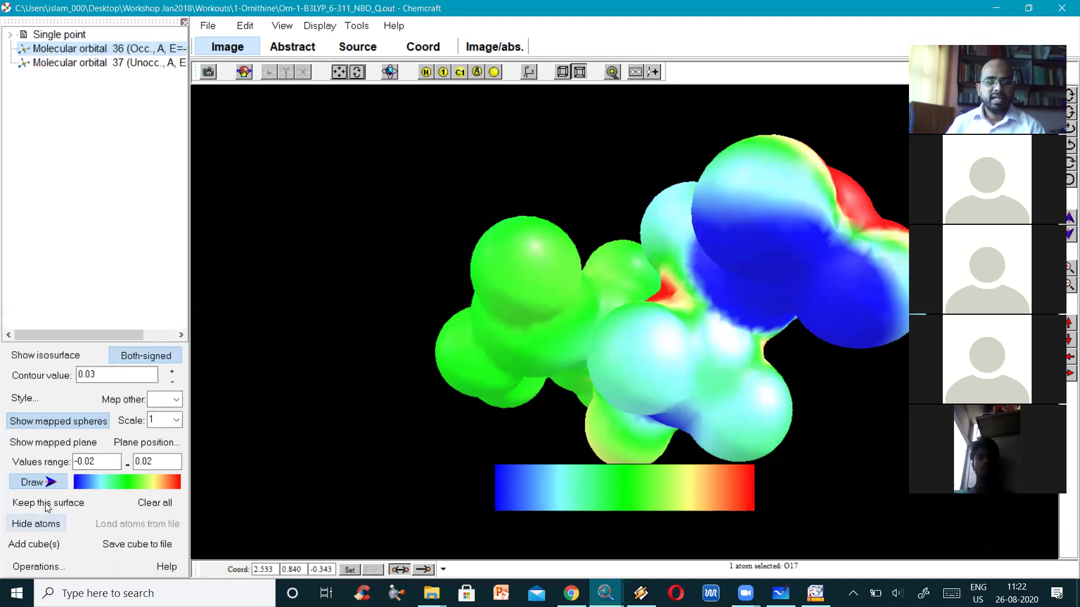
# - Clear the mapped spheres from the molecule and review the available cube operations for orbitals 36 and 37 without applying one
pyautogui.click(140, 507)
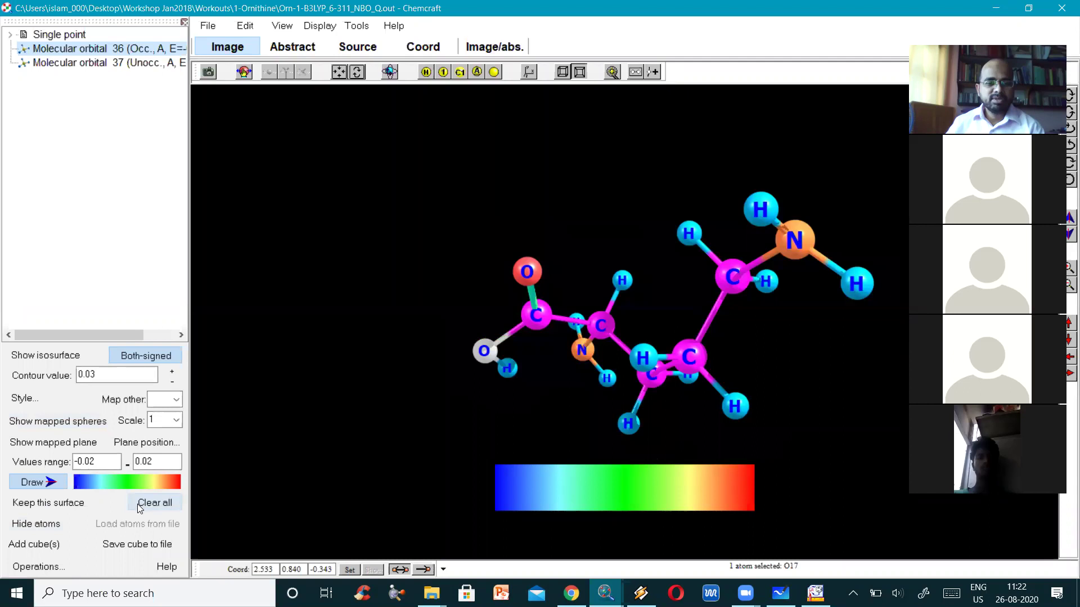
pyautogui.click(62, 565)
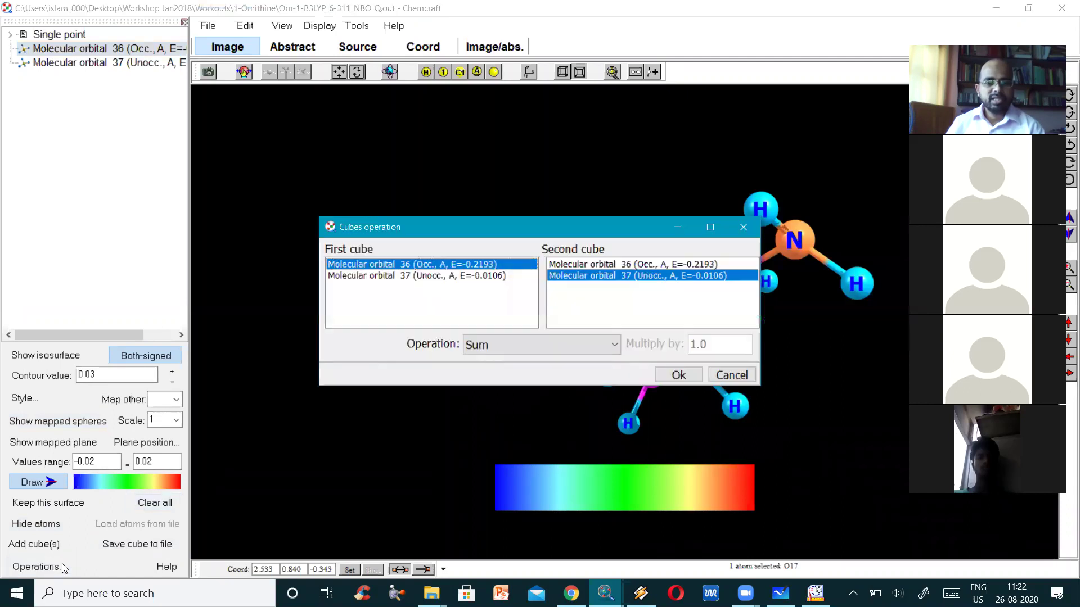
pyautogui.click(529, 347)
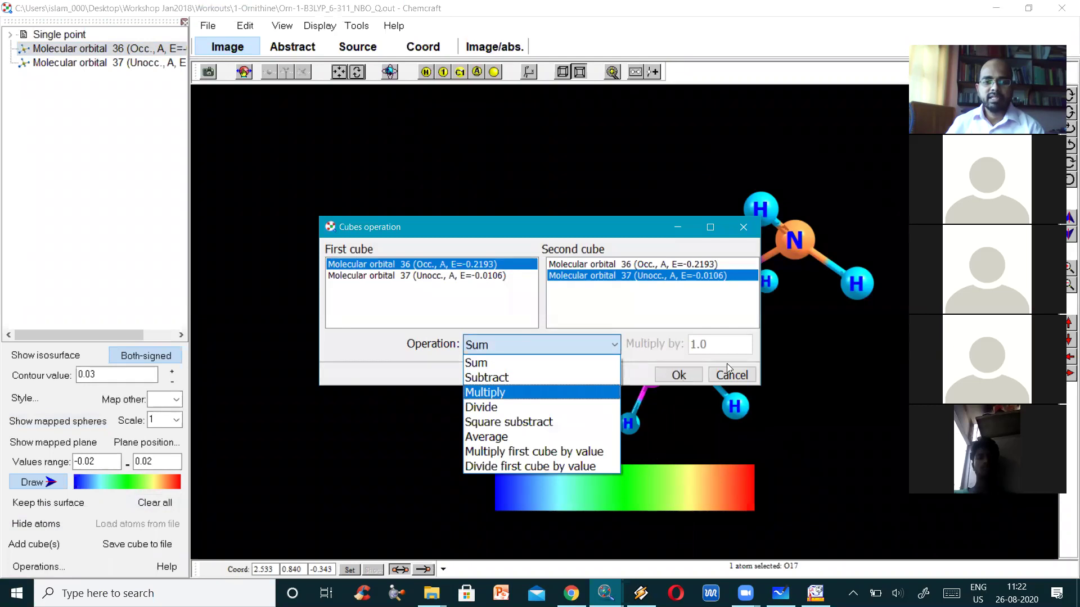
pyautogui.click(734, 375)
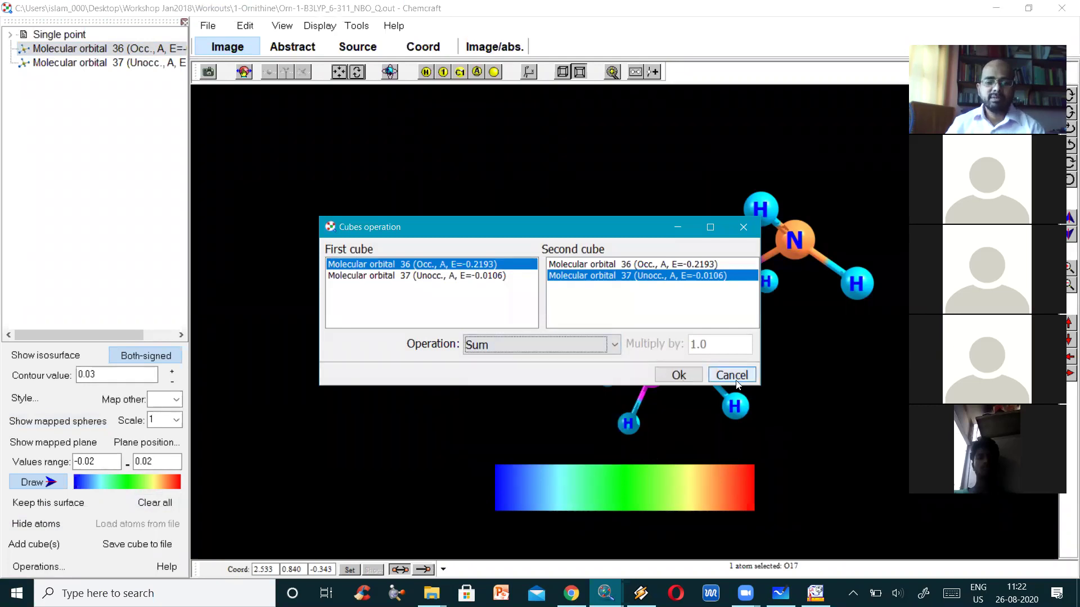
pyautogui.click(733, 375)
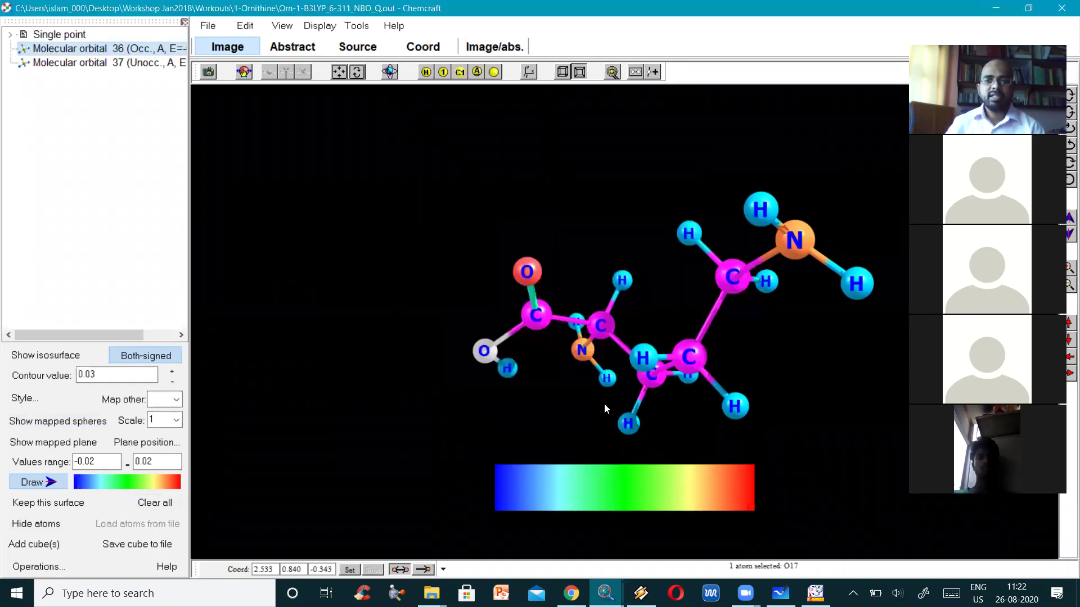
# - Close Chemcraft and ACD/ChemSketch, and minimise the 1-Ornithine folder window
pyautogui.click(1061, 8)
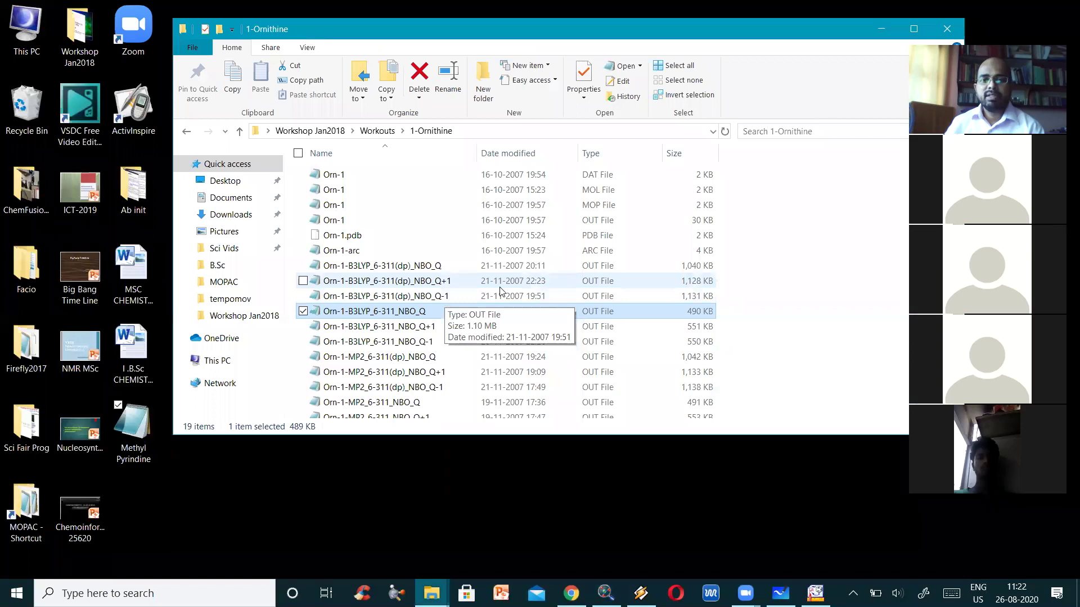
pyautogui.click(882, 29)
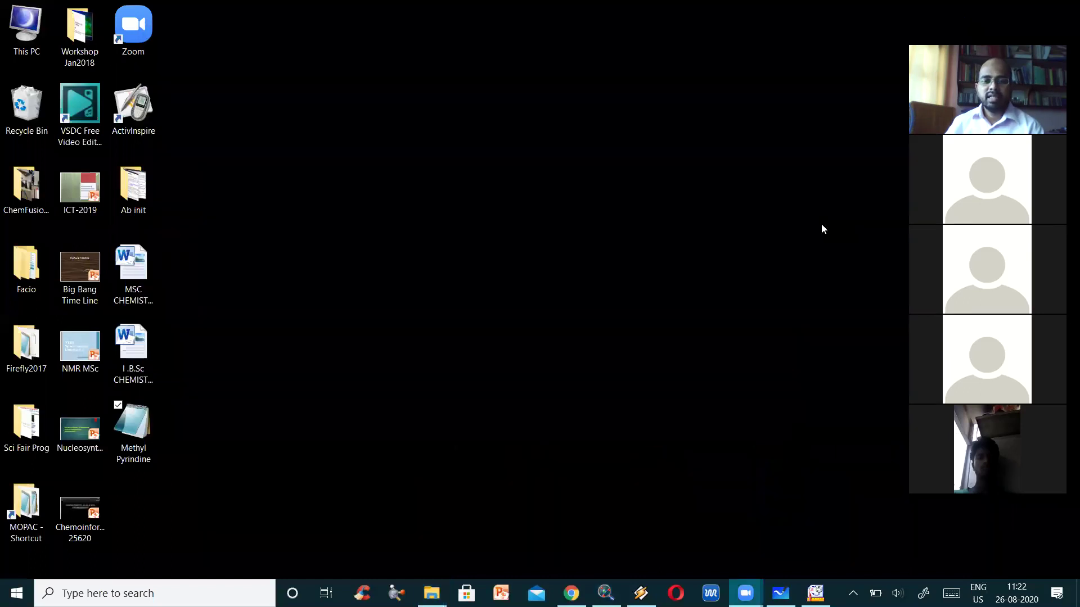
pyautogui.click(815, 593)
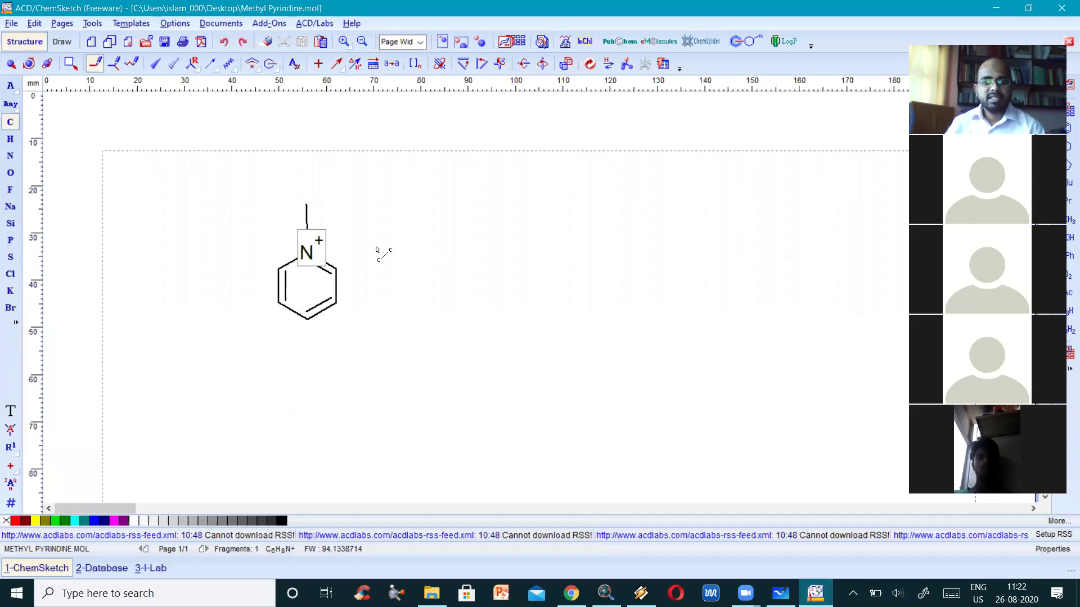
pyautogui.click(1062, 8)
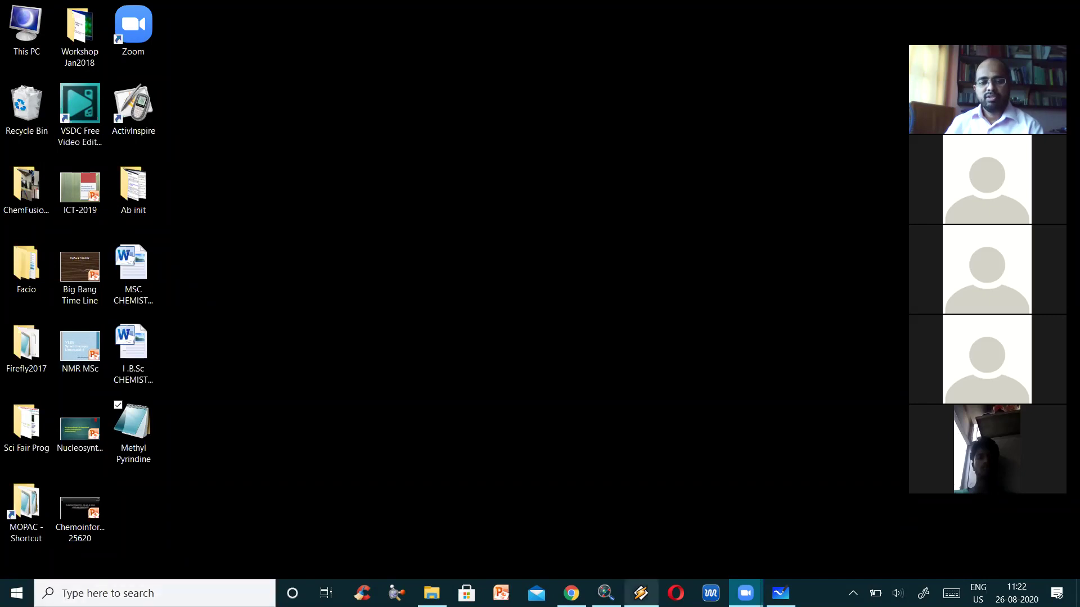
# - Switch to Microsoft Whiteboard and bring up the HOMO and LUMO energy-level notes
pyautogui.click(780, 594)
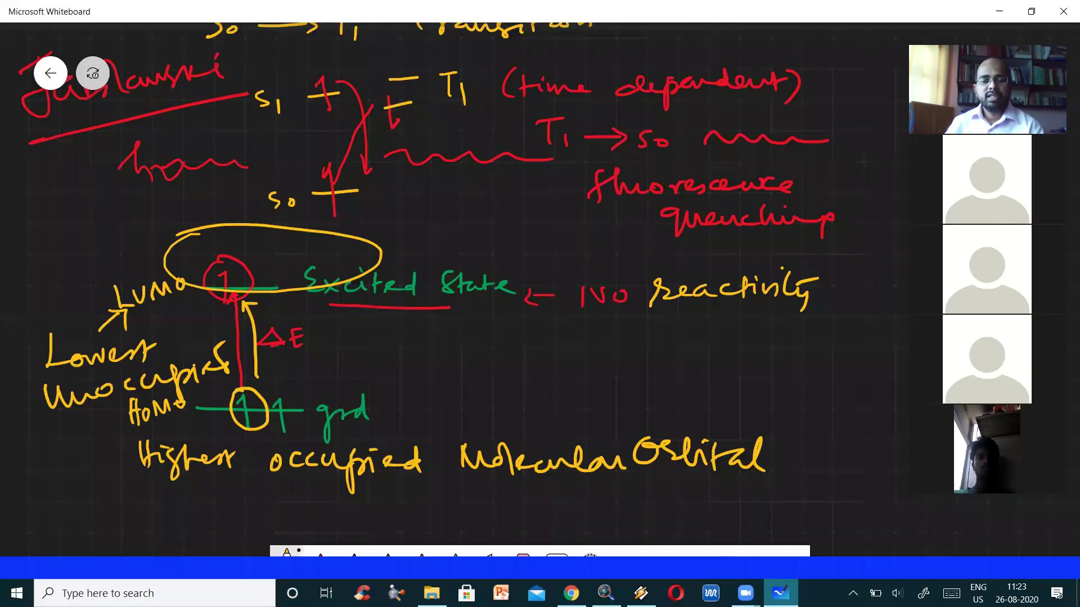
pyautogui.click(760, 550)
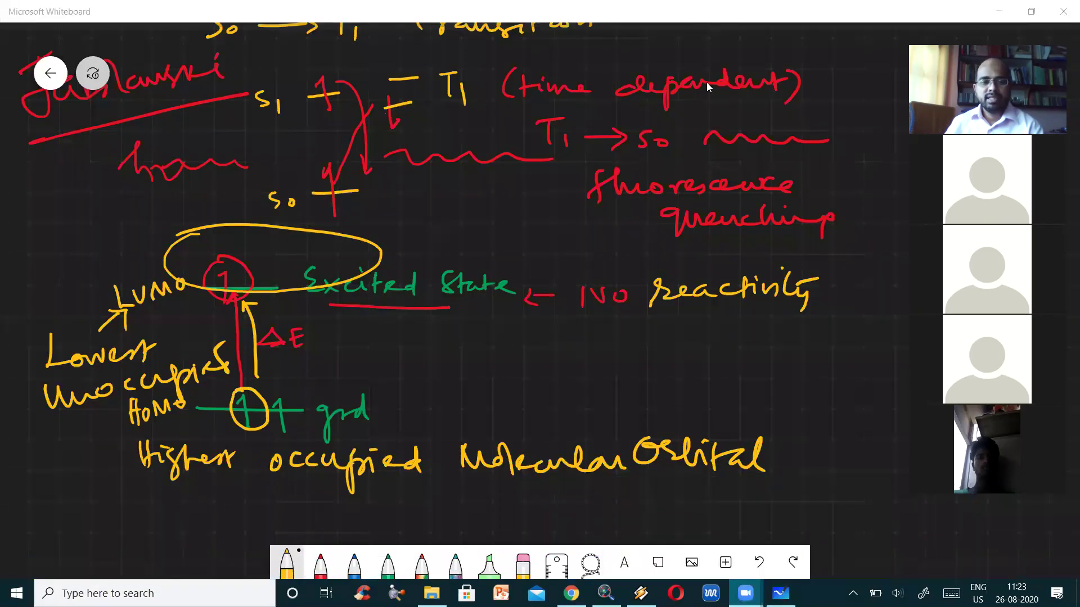